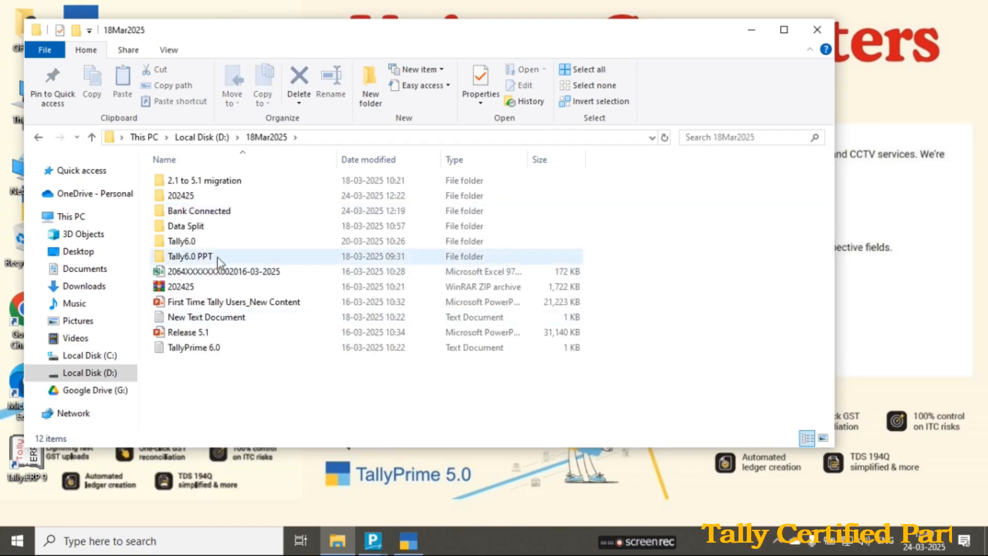
# - View the TallyPrime Table image from the Tally6.0 PPT folder, and close the viewer and the folder window
pyautogui.doubleClick(190, 241)
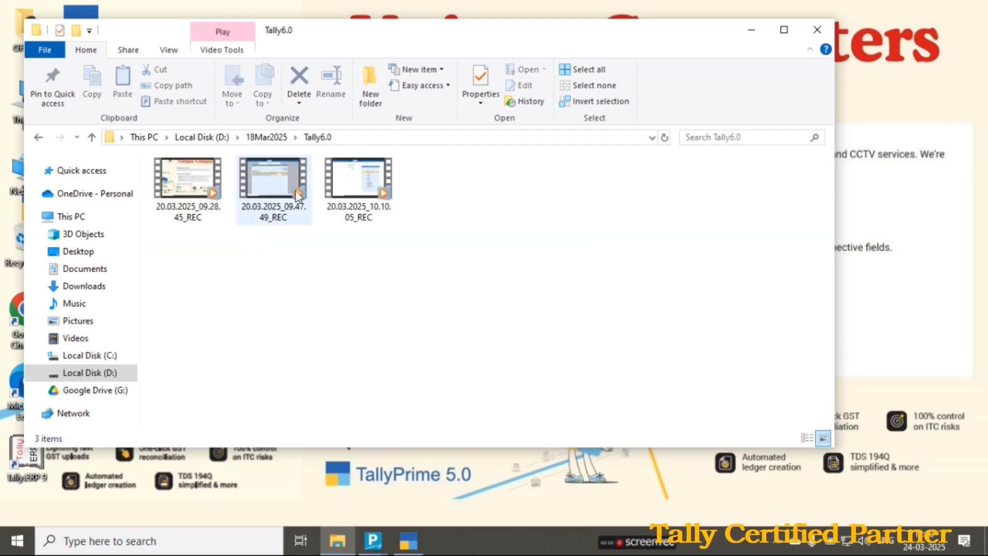
pyautogui.click(92, 138)
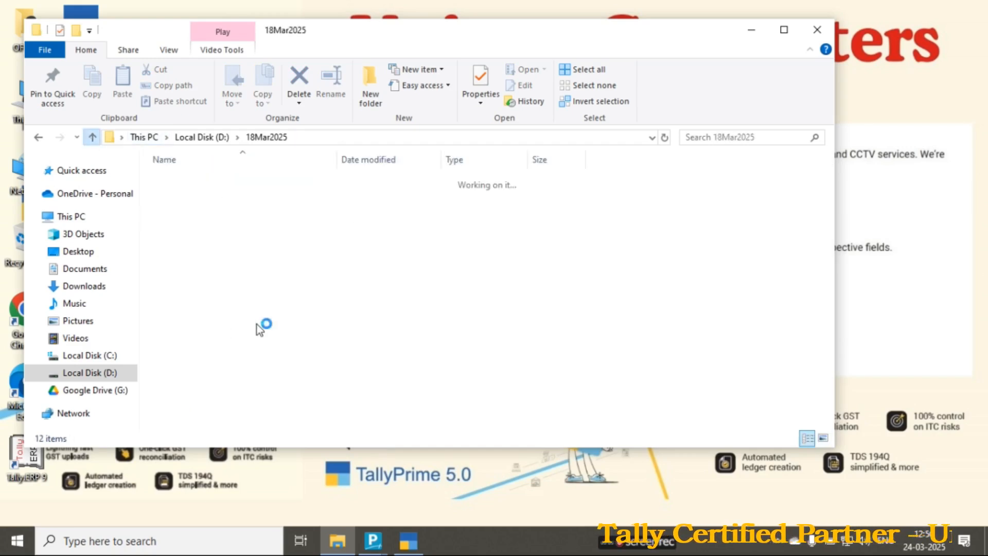
pyautogui.click(186, 256)
pyautogui.doubleClick(186, 256)
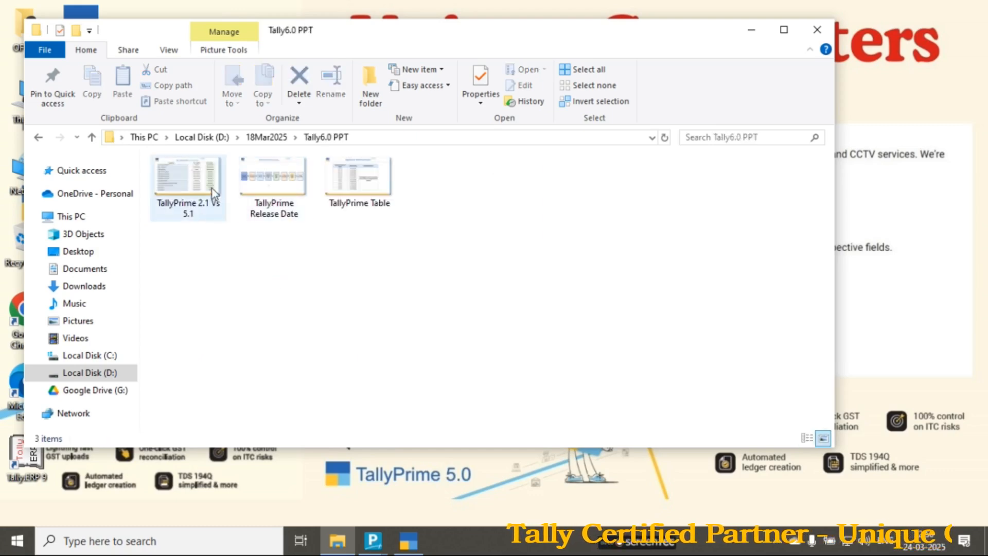
pyautogui.doubleClick(352, 187)
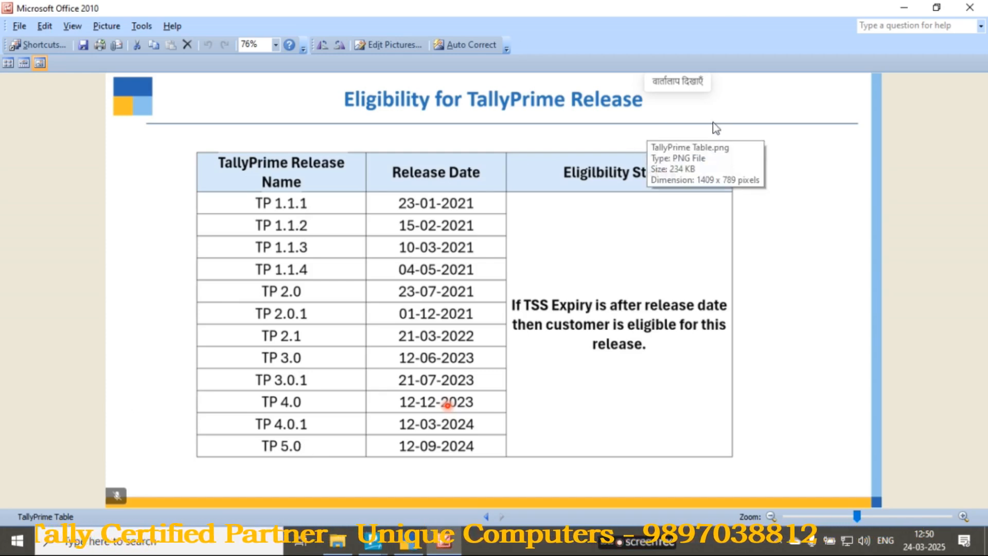
pyautogui.click(969, 7)
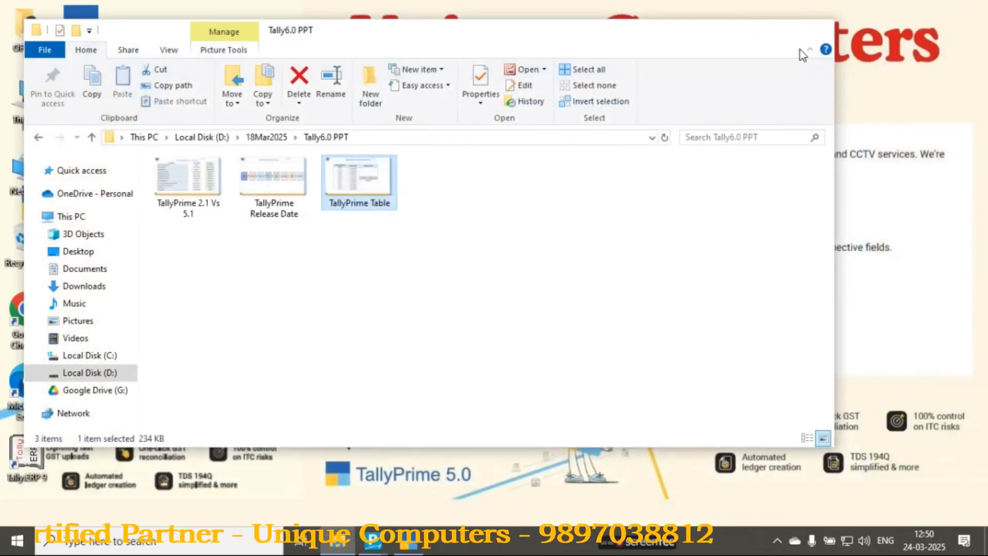
pyautogui.click(816, 29)
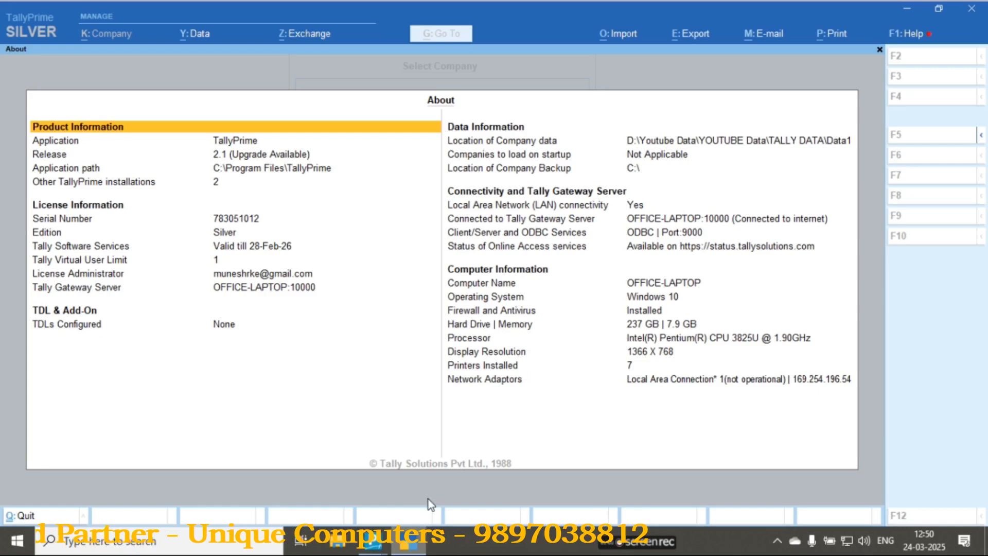
# - Switch to TallyPrime and check the installed release and the Tally Software Services validity in the product information
pyautogui.click(425, 543)
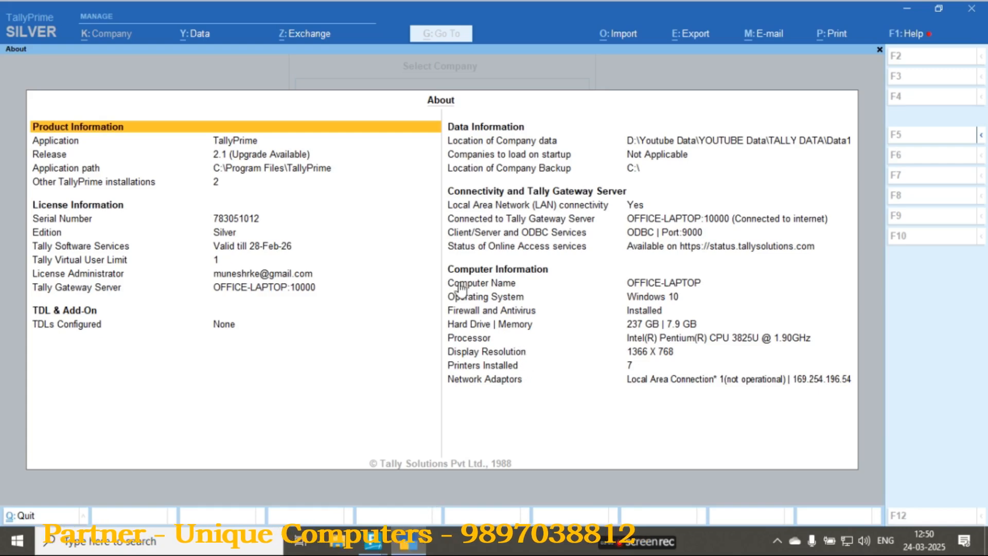
pyautogui.click(231, 160)
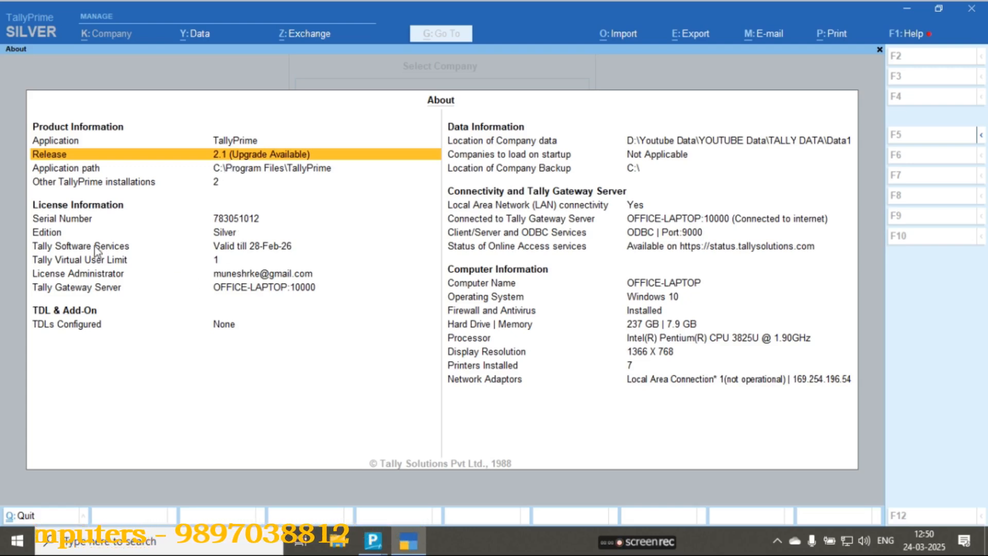
pyautogui.click(296, 250)
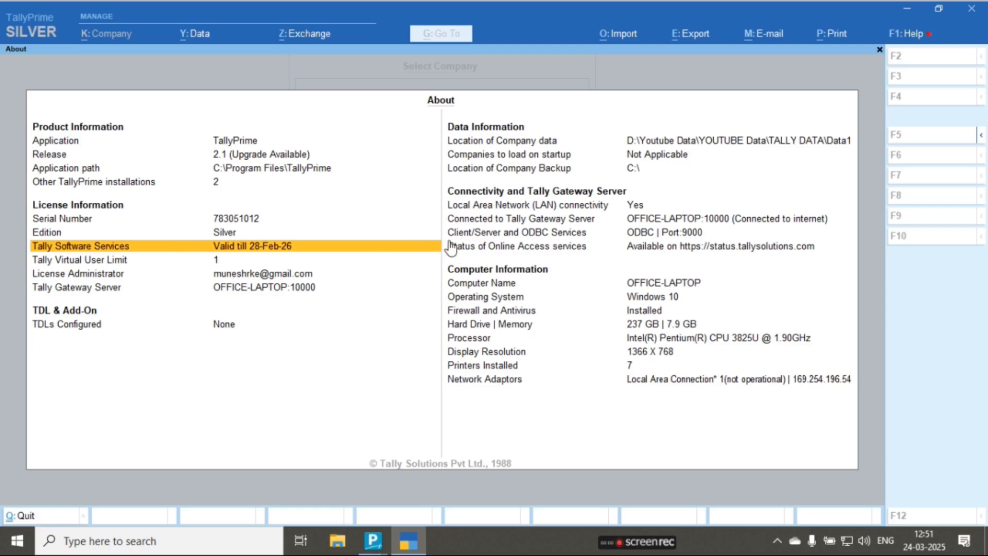
# - Open the product update list and configure it to show all releases
pyautogui.click(920, 35)
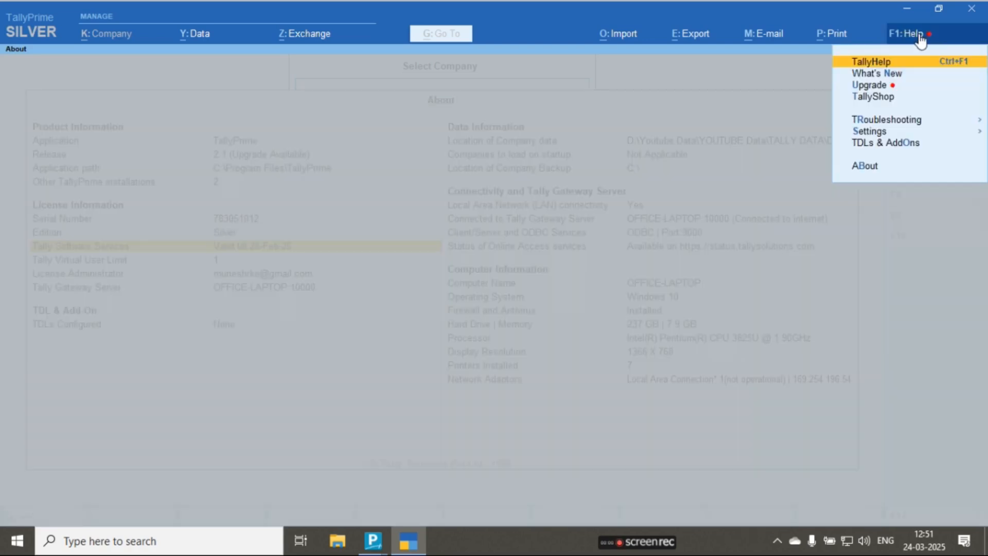
pyautogui.click(876, 86)
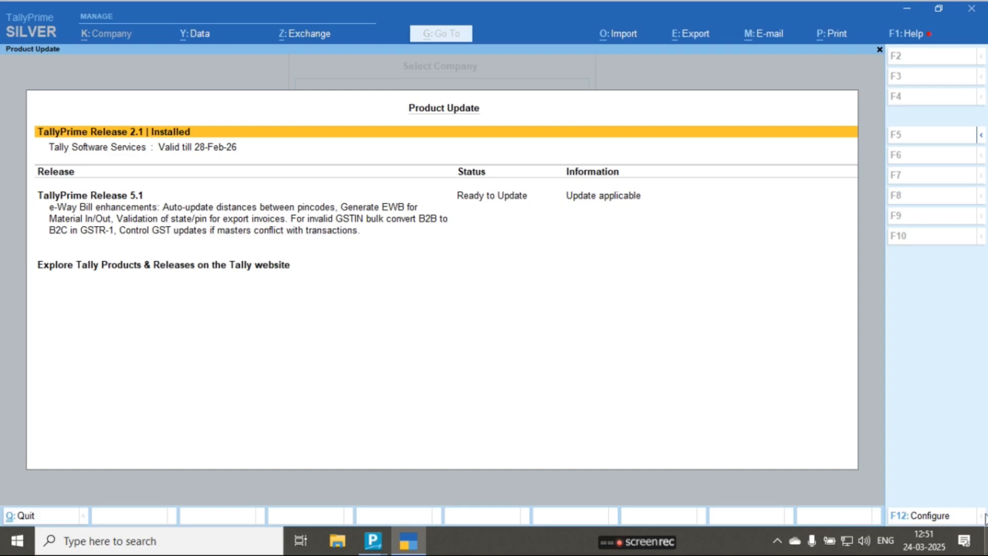
pyautogui.click(899, 516)
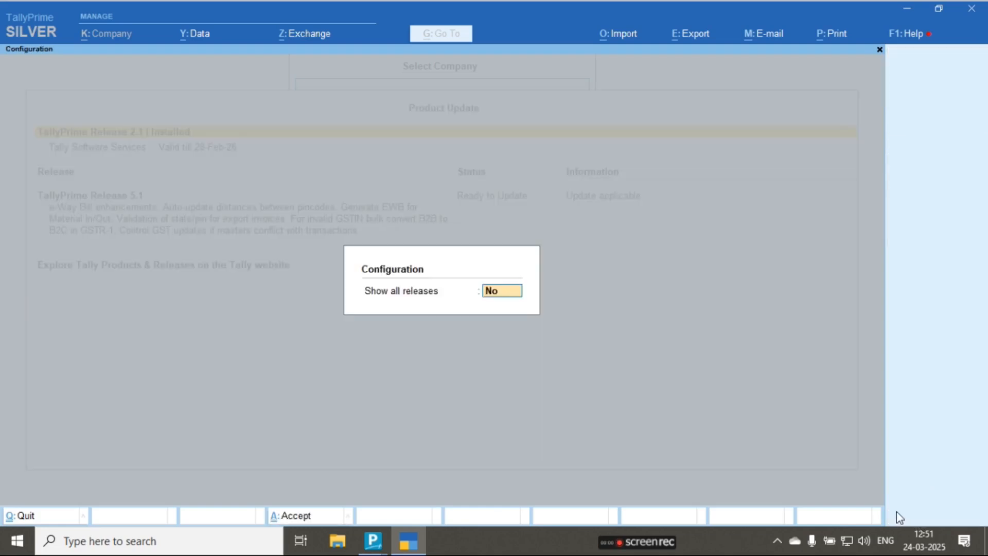
pyautogui.press('y')
pyautogui.press('Return')
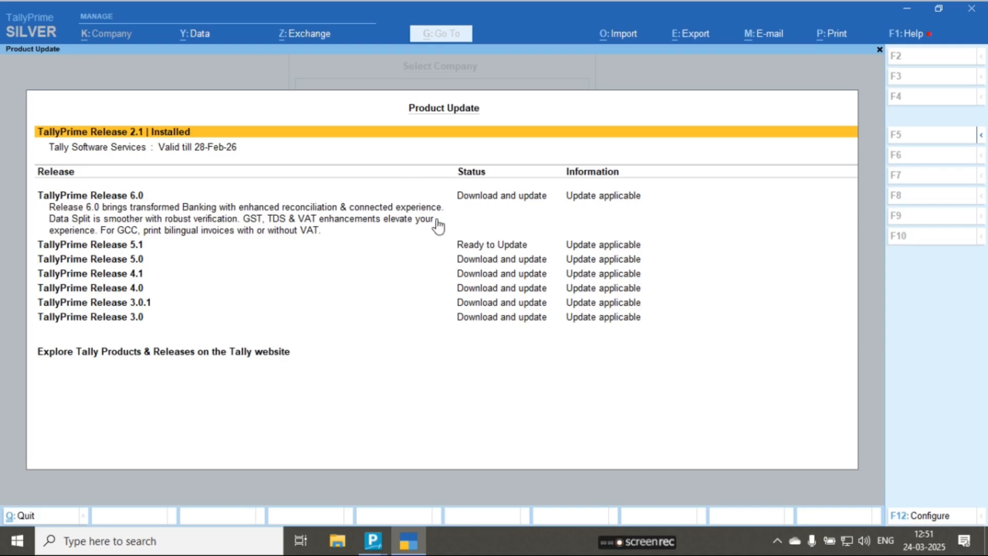
# - View the upgrade details of TallyPrime Release 6.0 and dismiss them without upgrading
pyautogui.click(122, 192)
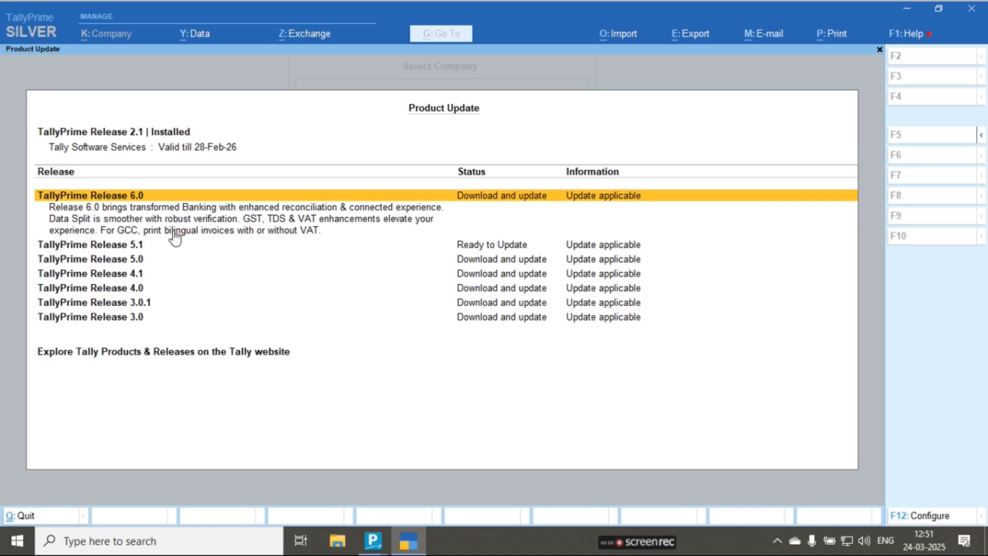
pyautogui.click(175, 236)
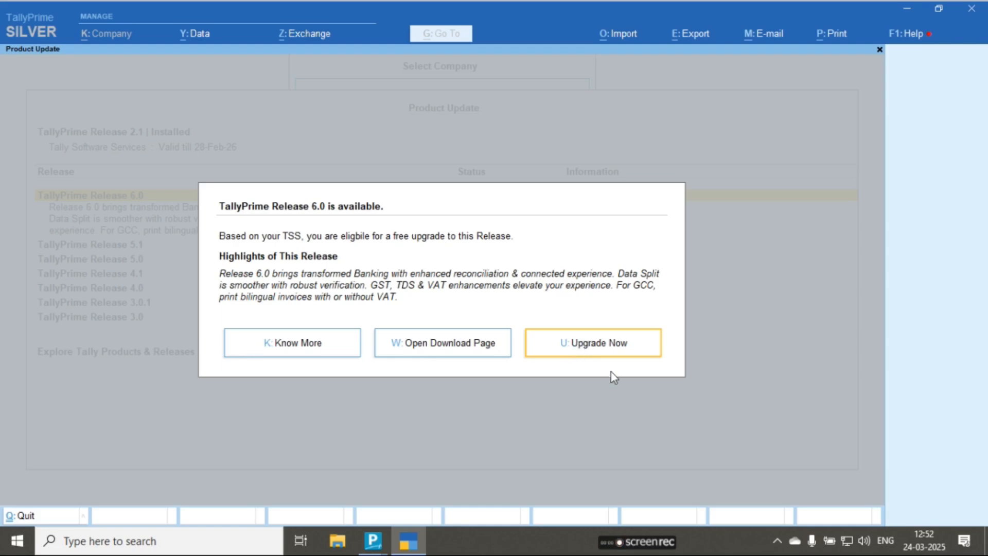
pyautogui.press('Escape')
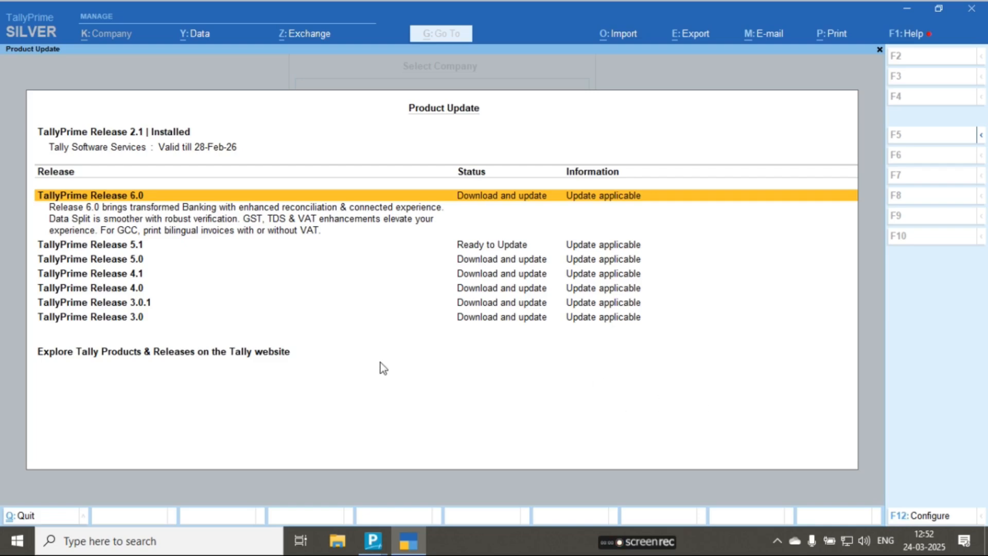
# - Leave the product update list, quit TallyPrime and refresh the desktop
pyautogui.press('Escape')
pyautogui.press('Escape')
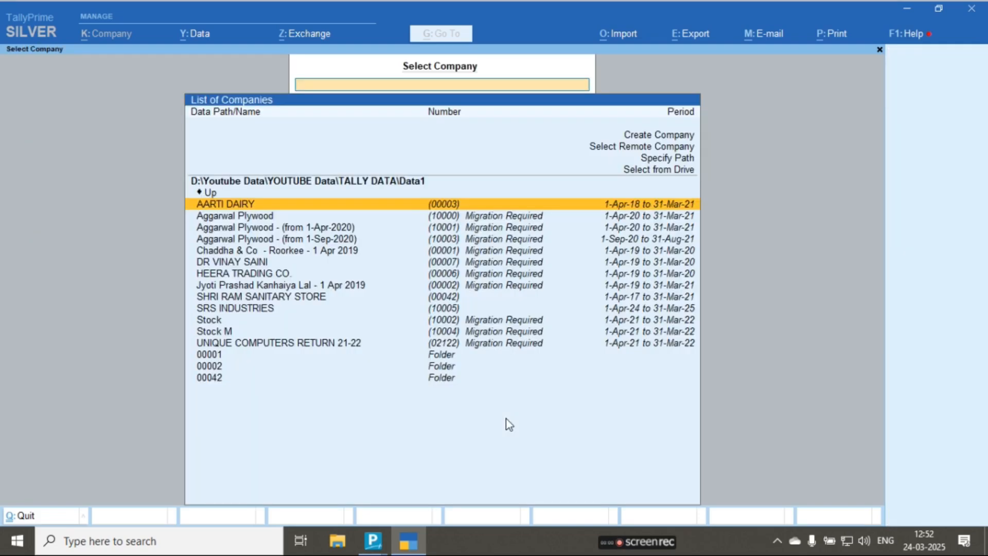
pyautogui.press('Escape')
pyautogui.press('Return')
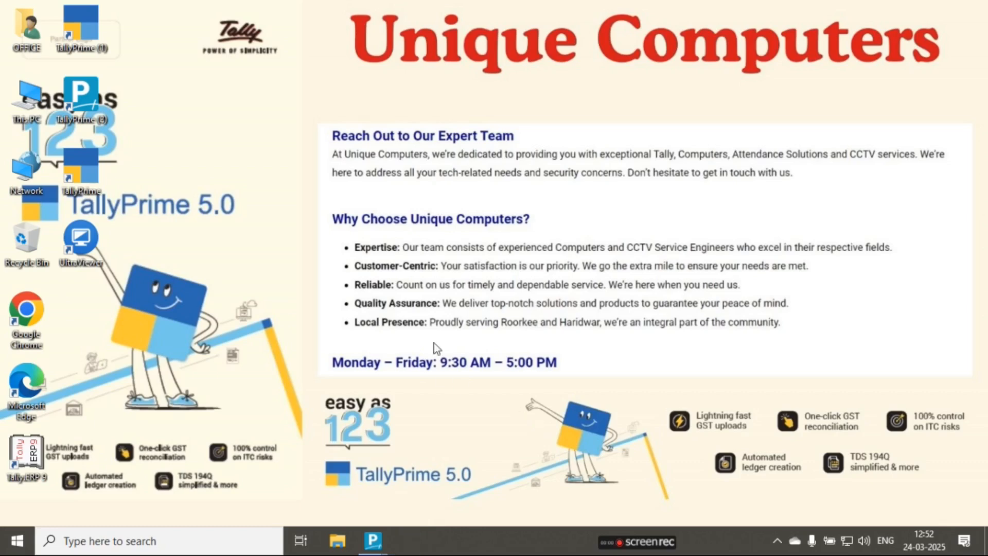
pyautogui.rightClick(438, 143)
pyautogui.click(489, 188)
# - Open Google Chrome with the Tally Solutions profile and go to the Punjab National Bank site
pyautogui.doubleClick(28, 324)
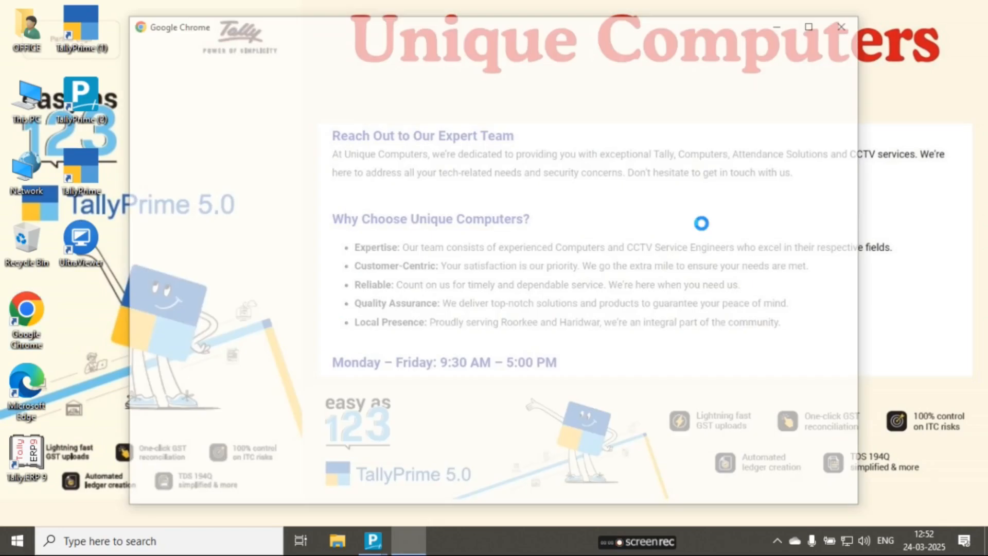
pyautogui.click(495, 316)
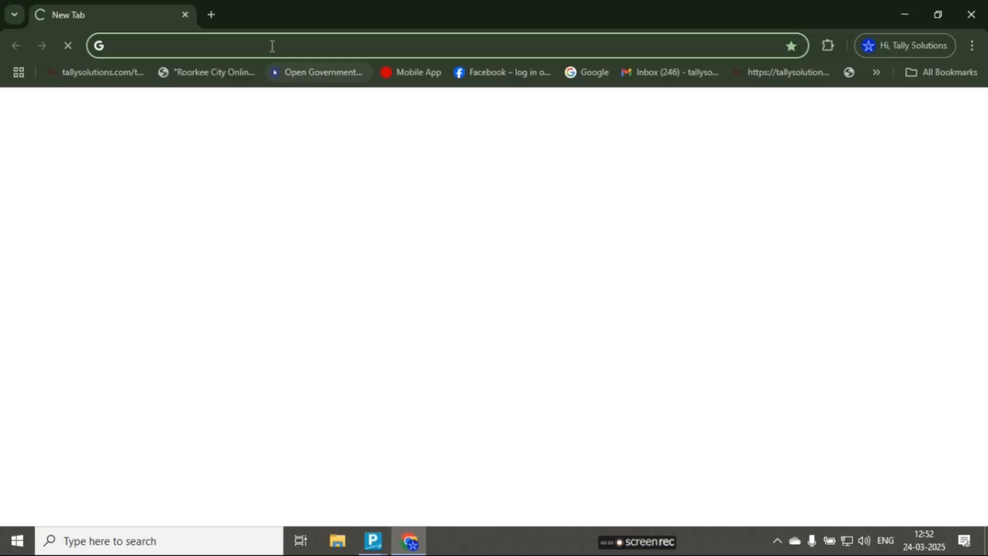
pyautogui.click(272, 45)
pyautogui.write('punj')
pyautogui.press('Return')
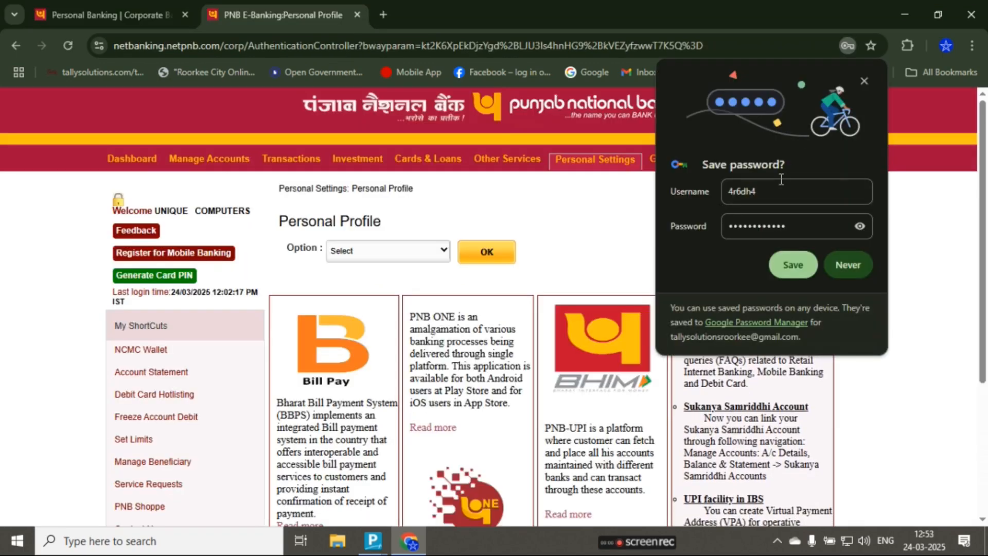
# - Dismiss the password-saving offer, and set the account statement's transaction start date to 01/01/2025
pyautogui.click(863, 81)
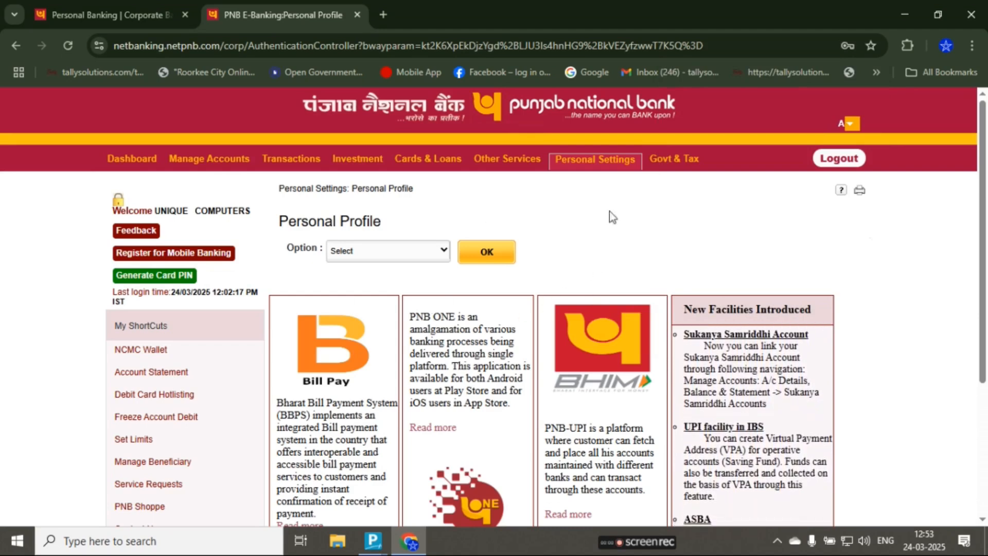
pyautogui.click(165, 372)
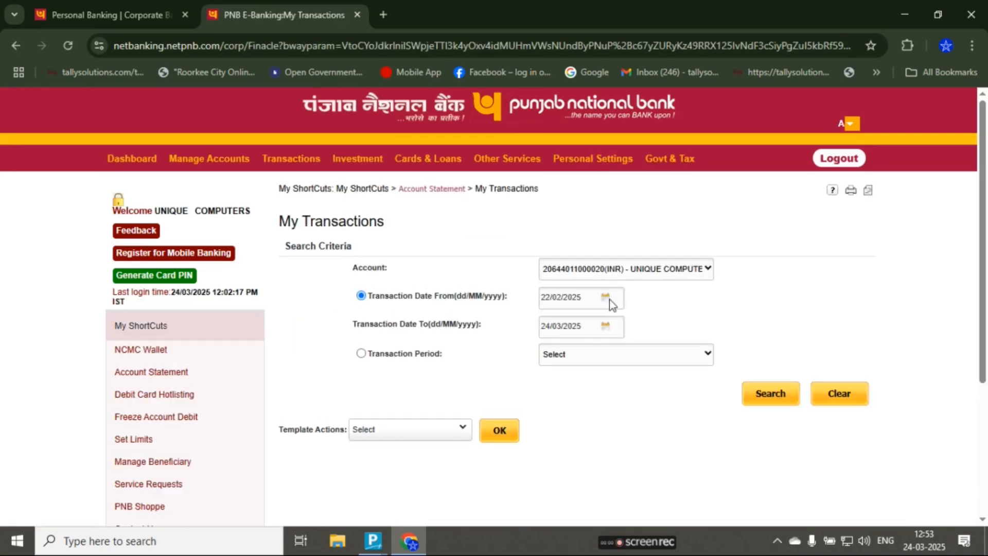
pyautogui.click(607, 300)
pyautogui.click(607, 300)
pyautogui.click(606, 299)
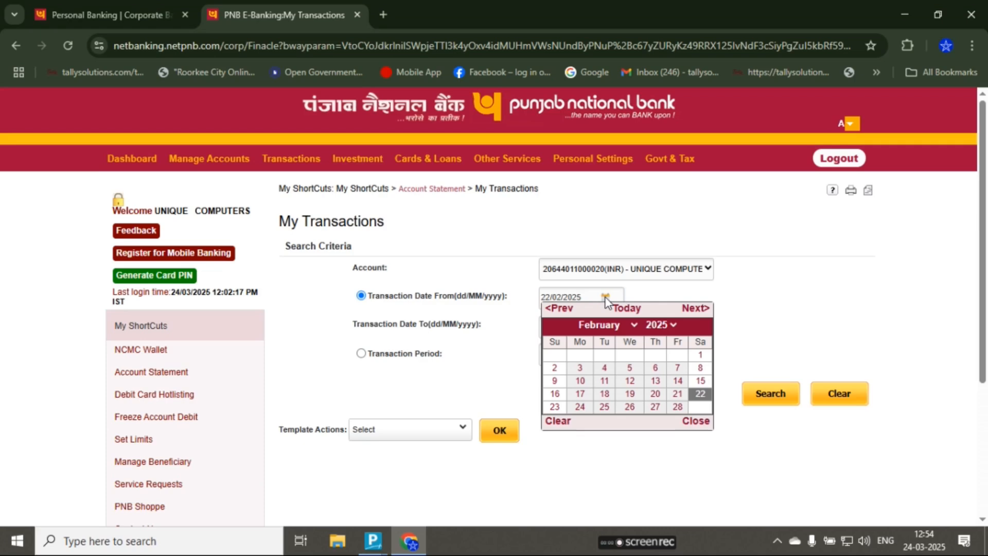
pyautogui.click(606, 324)
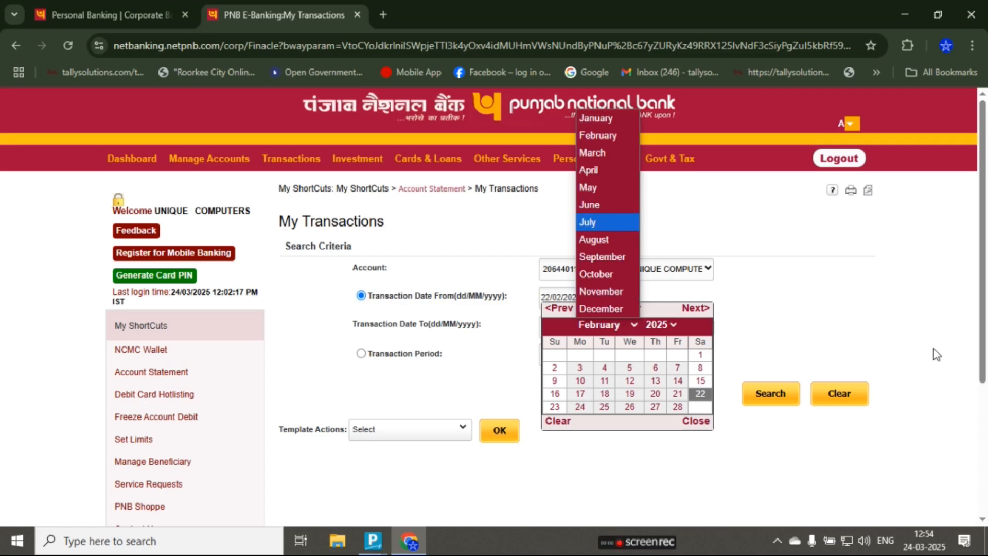
pyautogui.moveTo(544, 166)
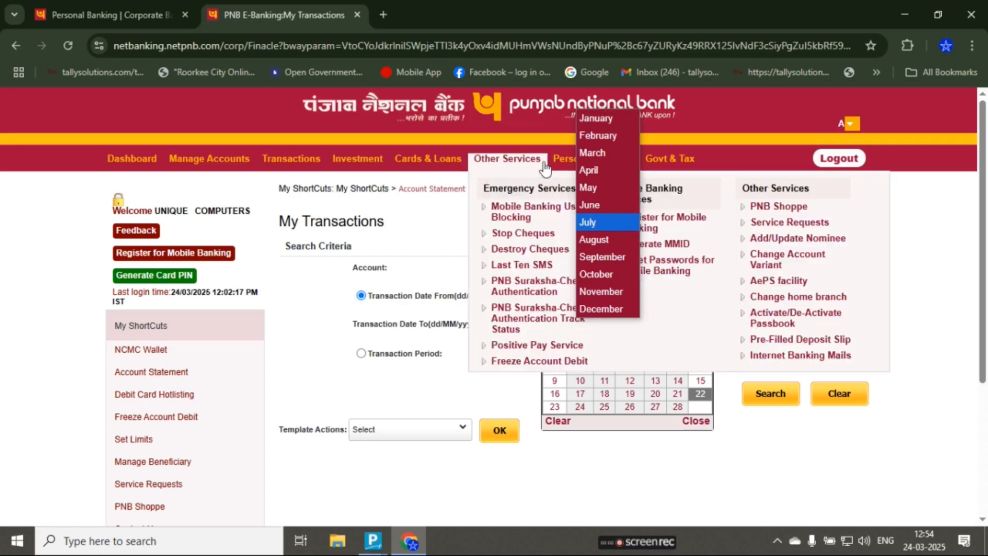
pyautogui.click(595, 119)
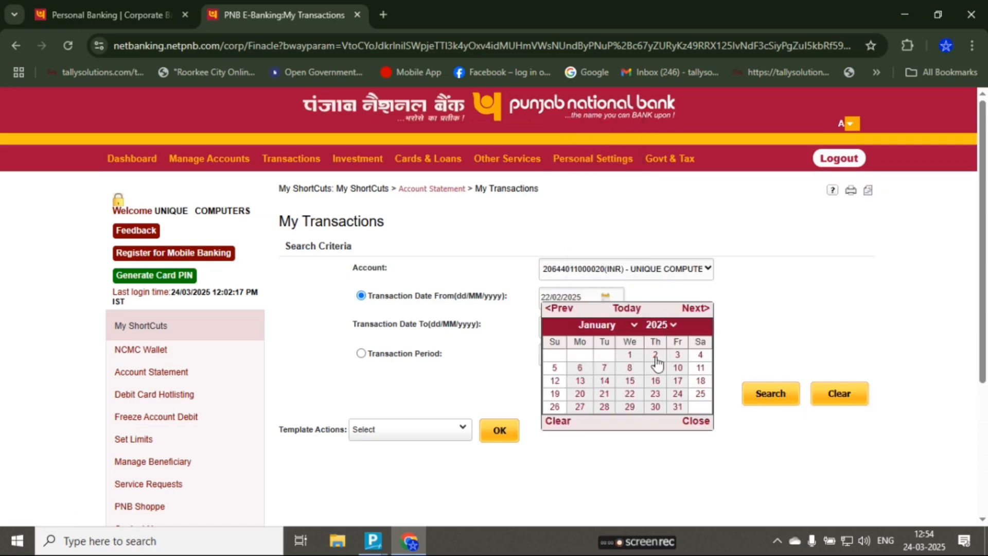
pyautogui.click(630, 355)
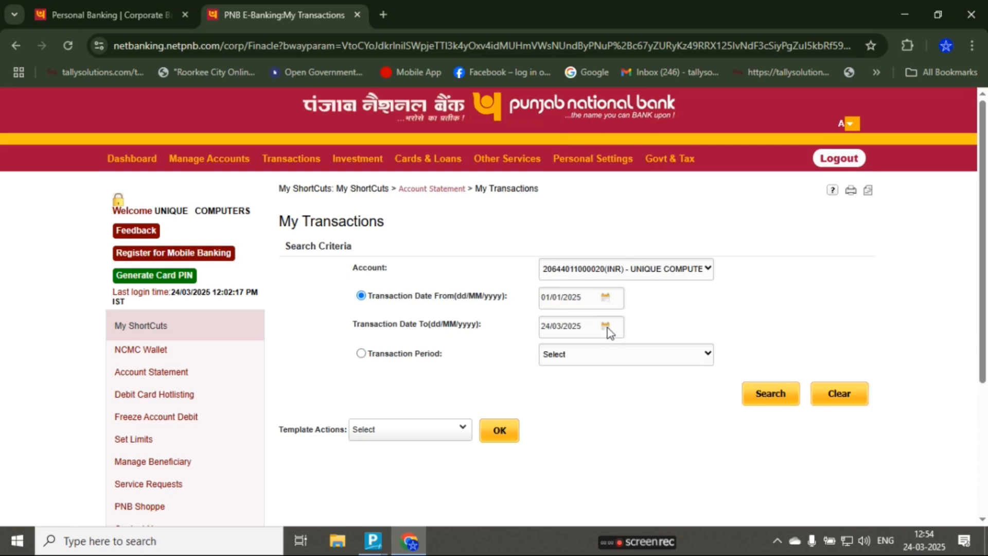
# - Set the transaction end date to 31/01/2025 and search for the account's transactions
pyautogui.click(606, 327)
pyautogui.click(607, 353)
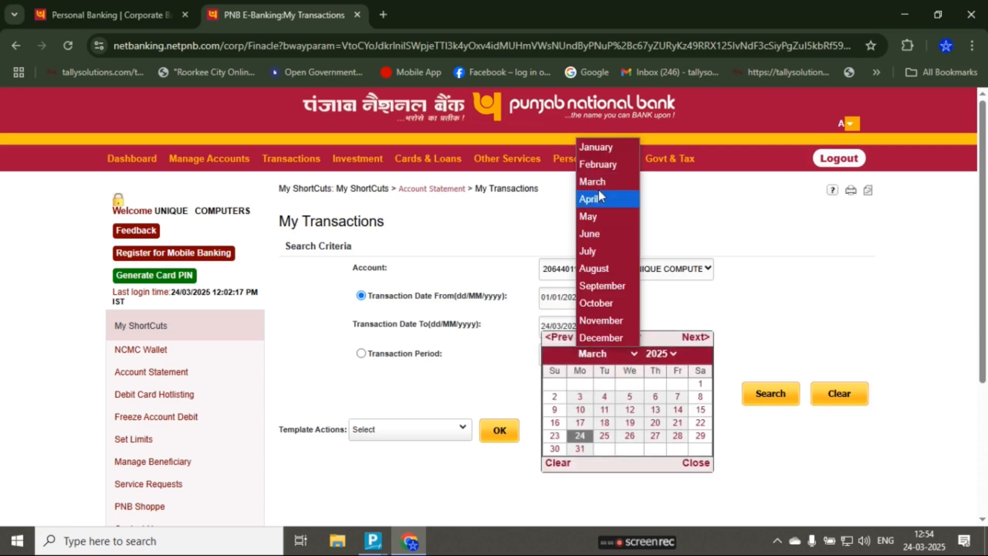
pyautogui.click(598, 149)
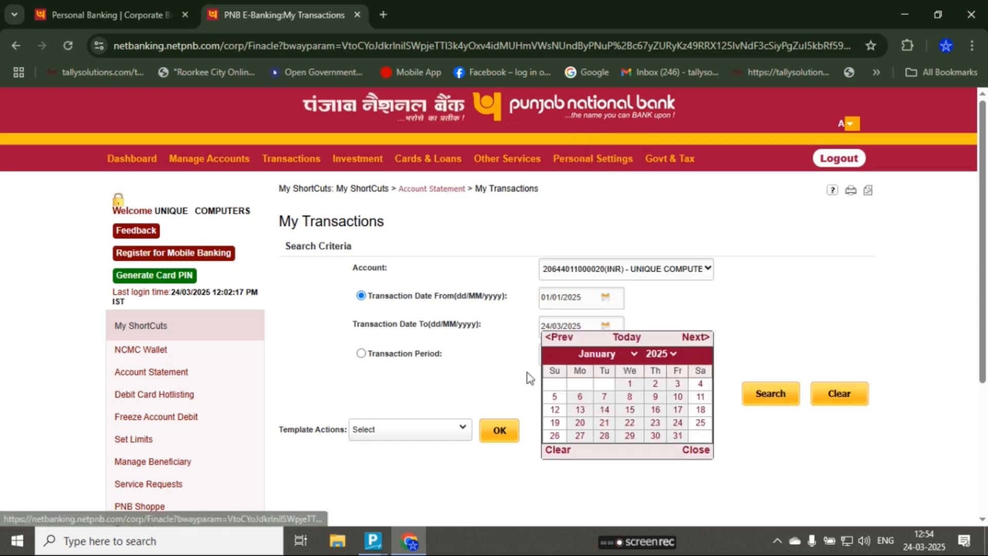
pyautogui.click(676, 436)
pyautogui.click(770, 395)
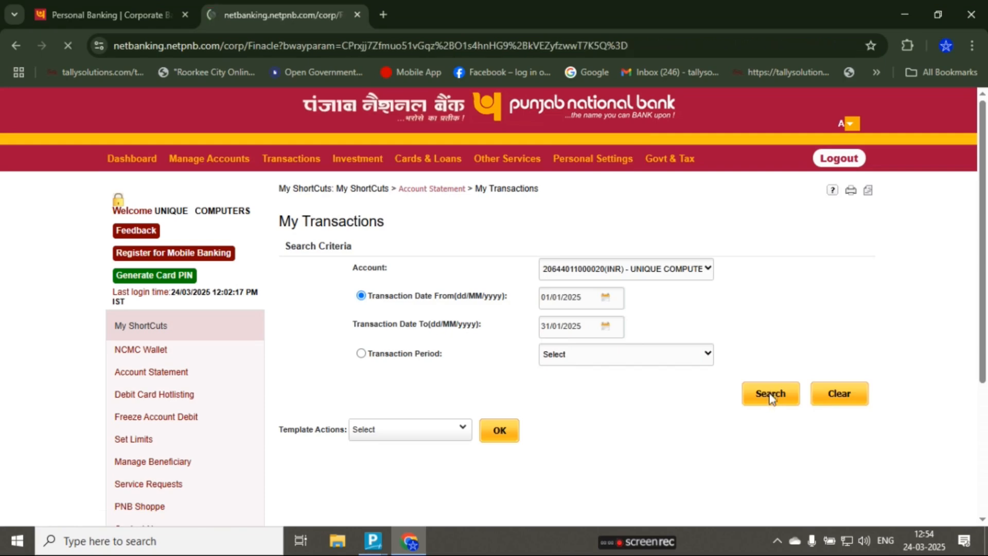
# - Download the transaction details as an XLS file and save it in the WIN7 USB 3 folder
pyautogui.scroll(-10, 720, 405)
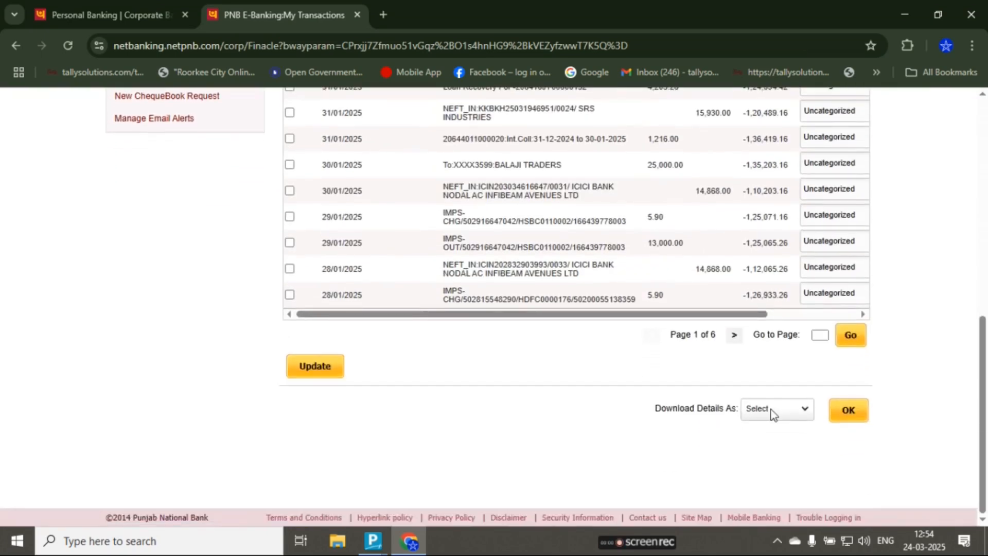
pyautogui.click(770, 410)
pyautogui.click(770, 492)
pyautogui.click(846, 414)
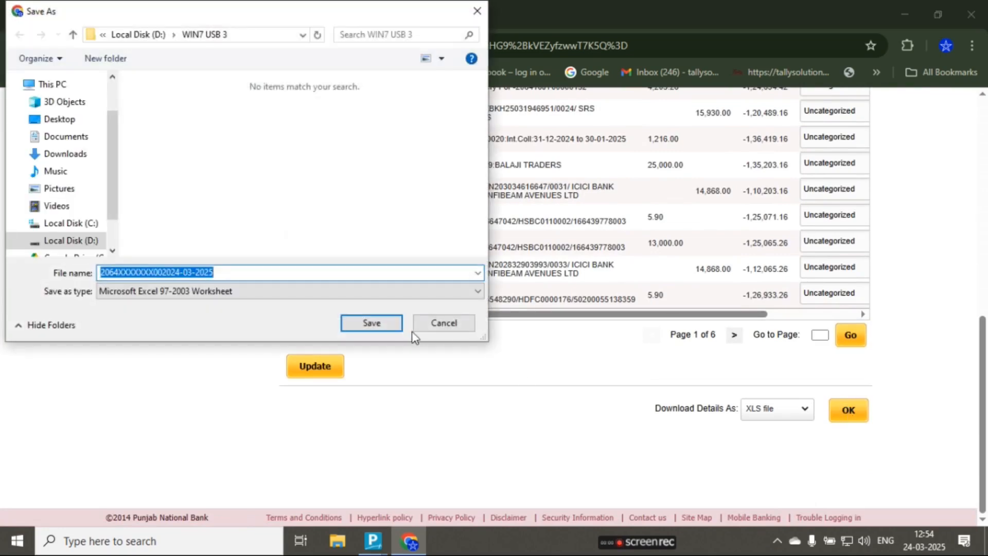
pyautogui.click(371, 323)
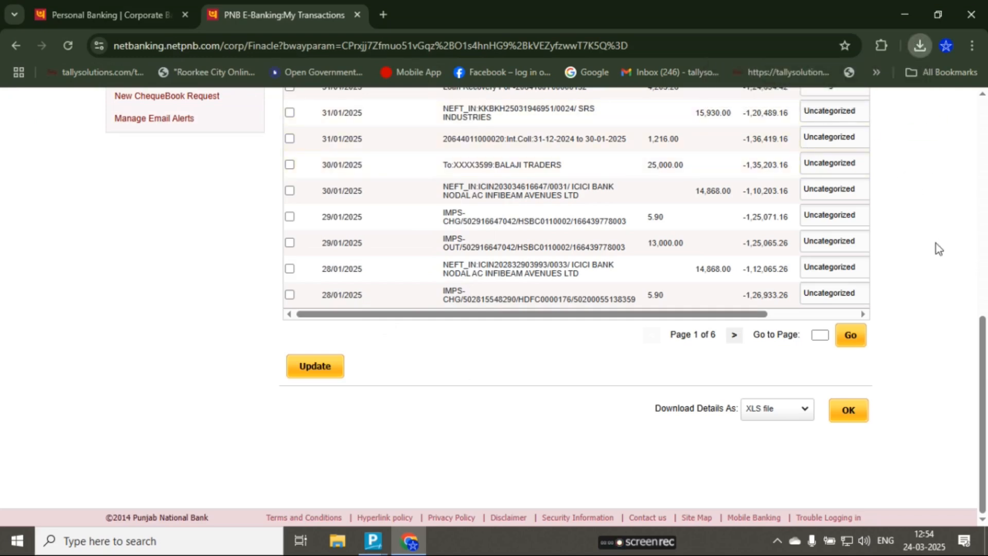
# - Log out of the Punjab National Bank internet banking session
pyautogui.scroll(8, 936, 243)
pyautogui.scroll(1, 936, 243)
pyautogui.click(839, 158)
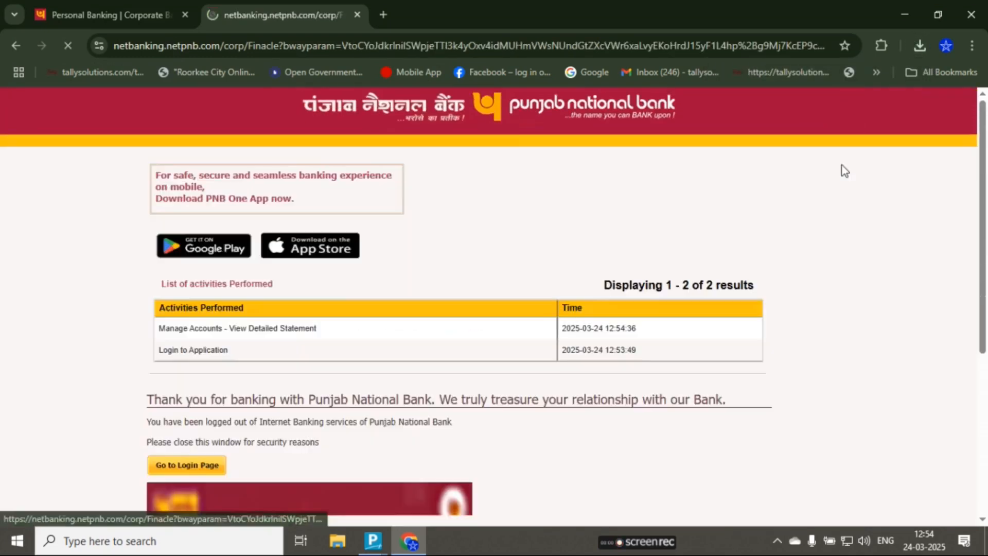
# - Close the bank's logout page and home page, and refresh the desktop
pyautogui.click(357, 14)
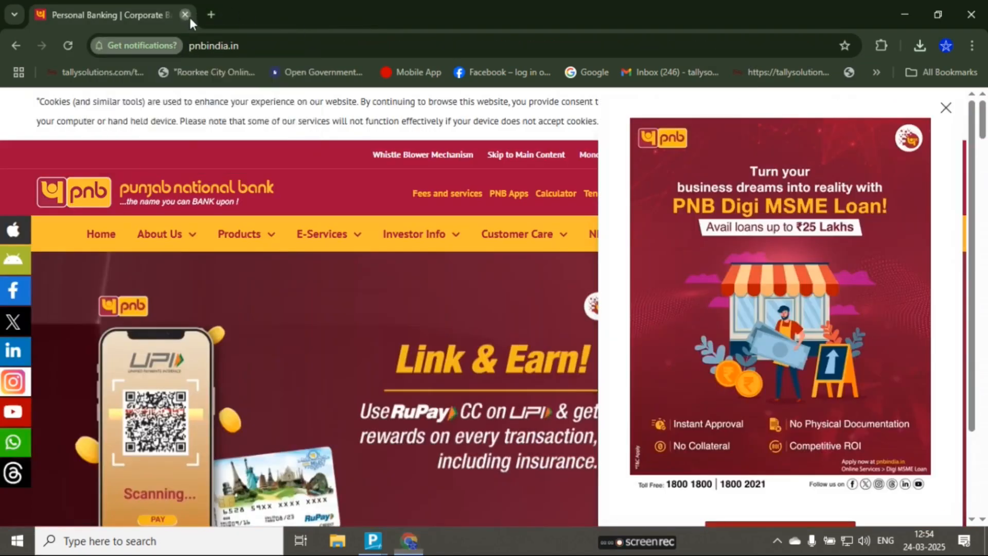
pyautogui.click(185, 14)
pyautogui.rightClick(530, 183)
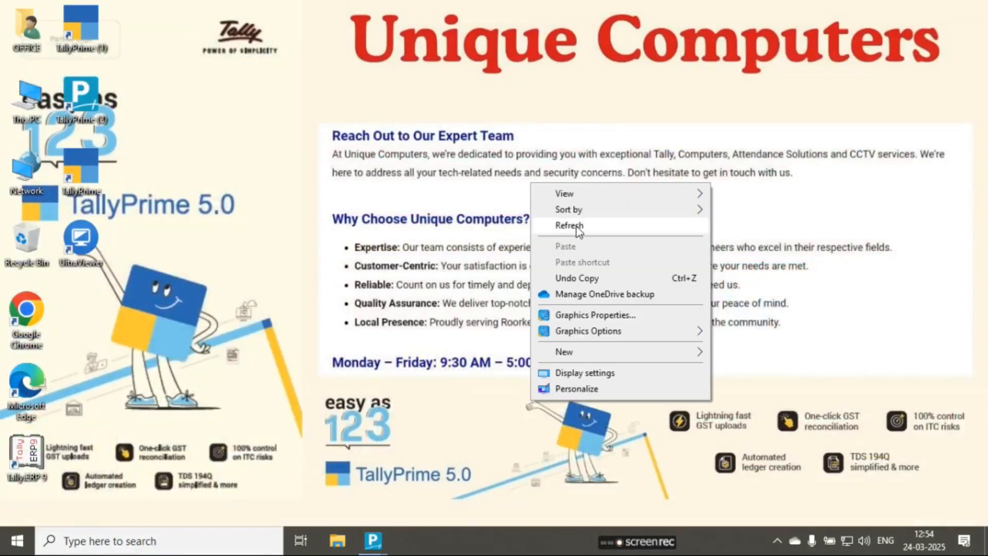
pyautogui.click(578, 230)
# - Switch to TallyPrime and browse the company list on drive D to the 18Mar2025\Bank Connected folder
pyautogui.moveTo(373, 540)
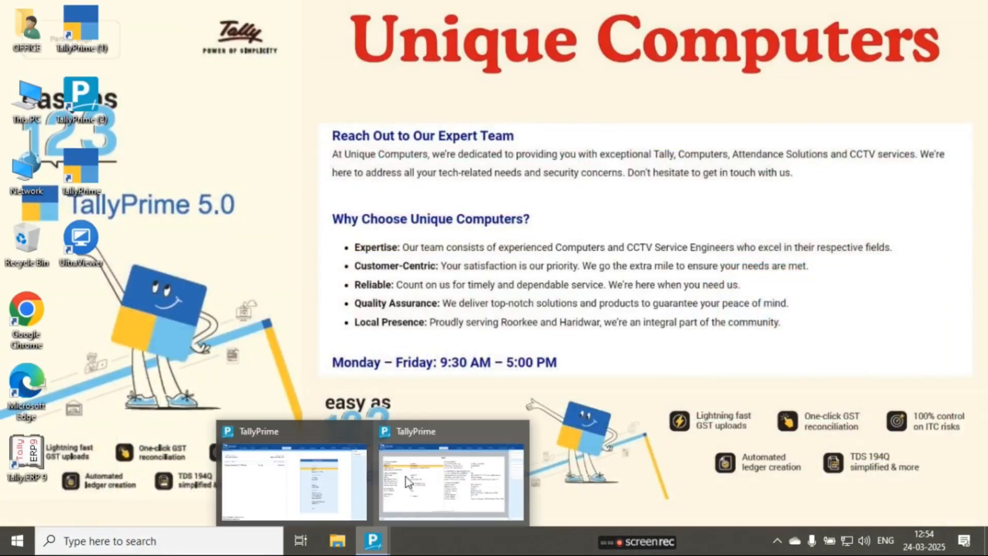
pyautogui.click(464, 493)
pyautogui.press('Escape')
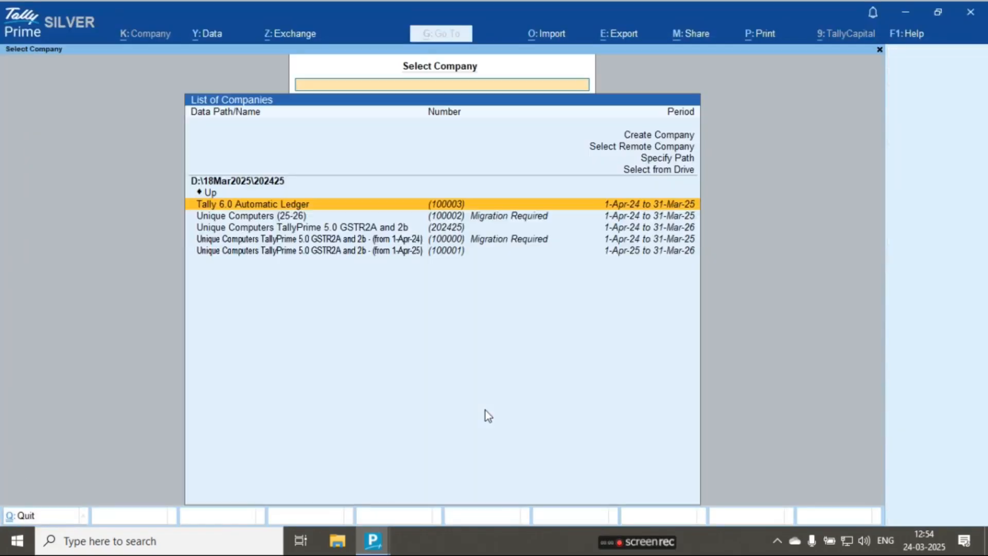
pyautogui.click(635, 171)
pyautogui.press('Return')
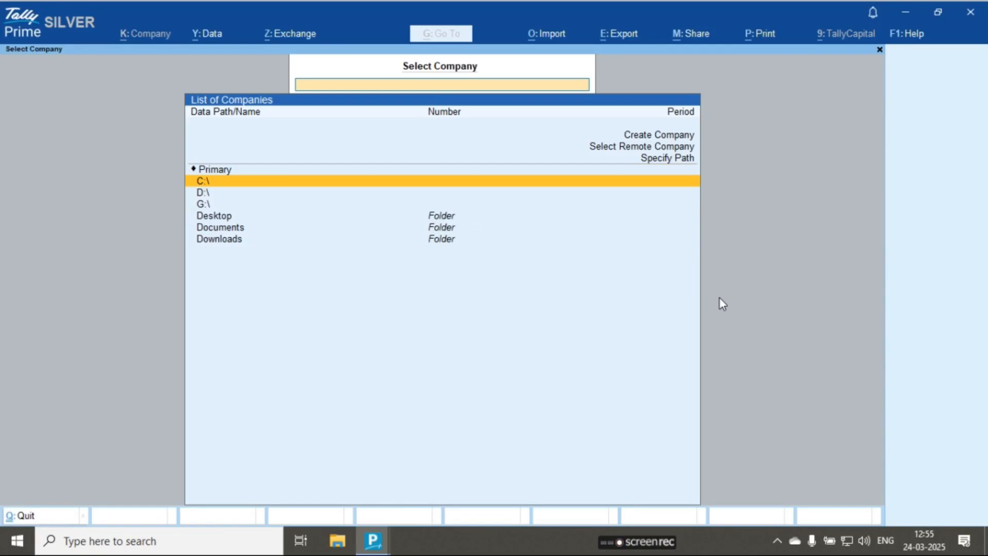
pyautogui.press('Down')
pyautogui.press('Down')
pyautogui.press('Up')
pyautogui.press('Return')
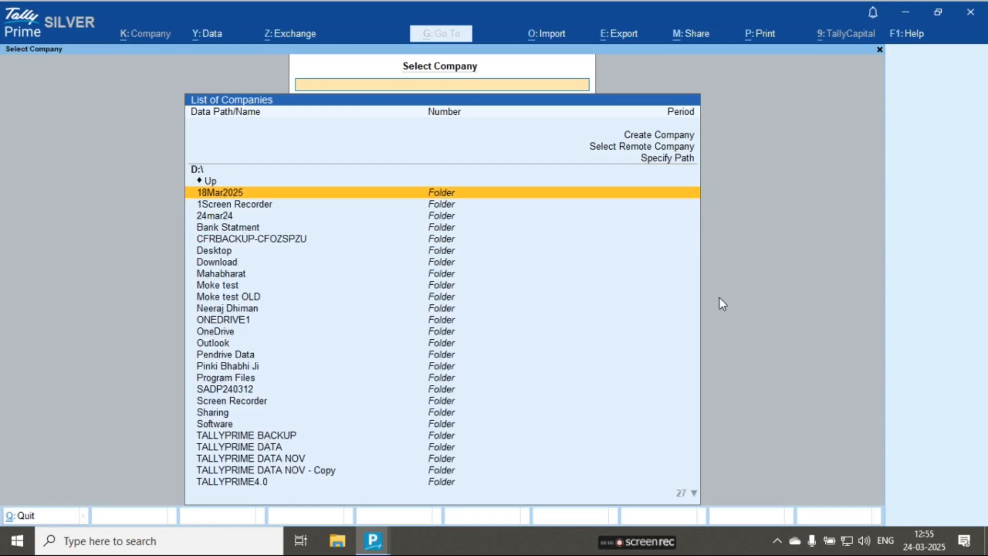
pyautogui.press('Return')
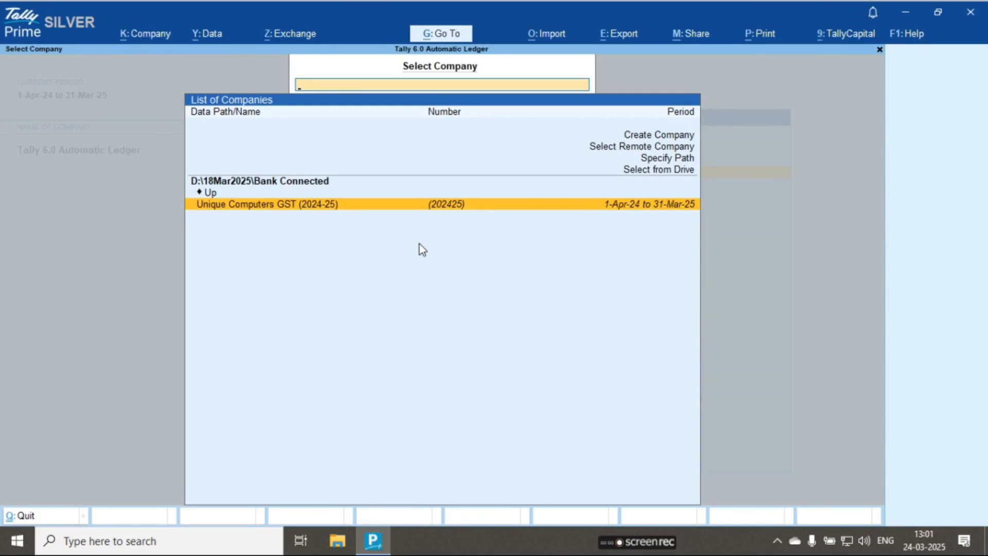
# - Minimise TallyPrime, show the downloaded XLS statement in its folder from Chrome's download history, and close Chrome
pyautogui.click(905, 13)
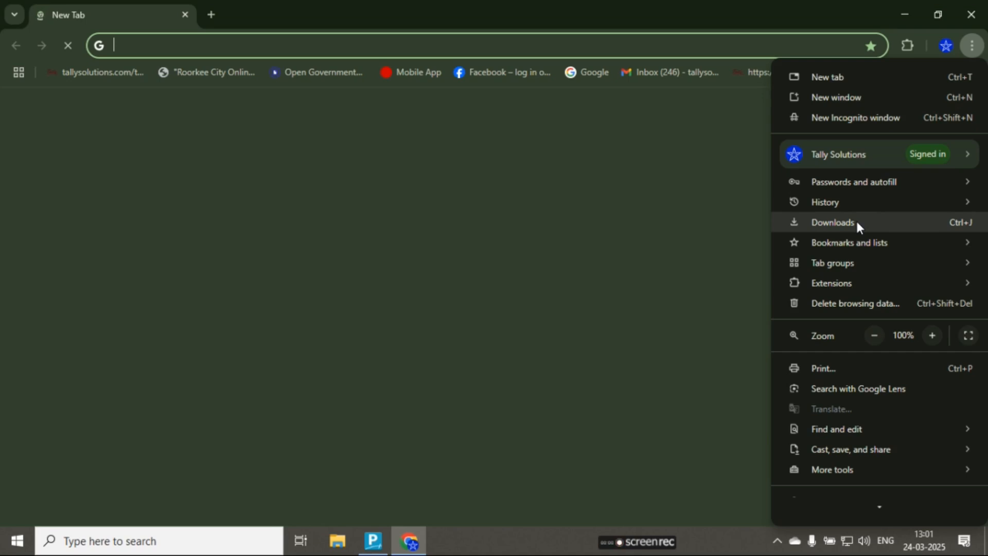
pyautogui.click(856, 221)
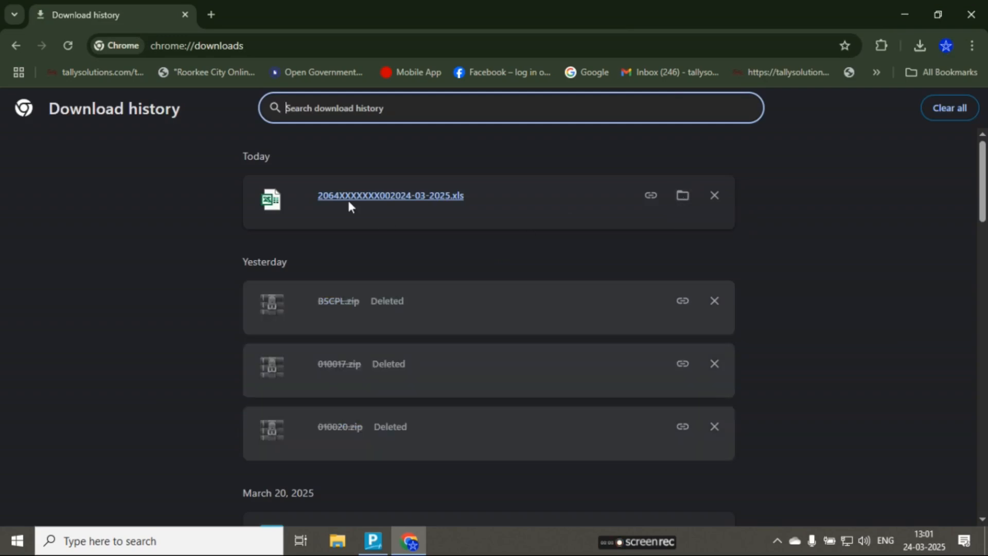
pyautogui.click(683, 197)
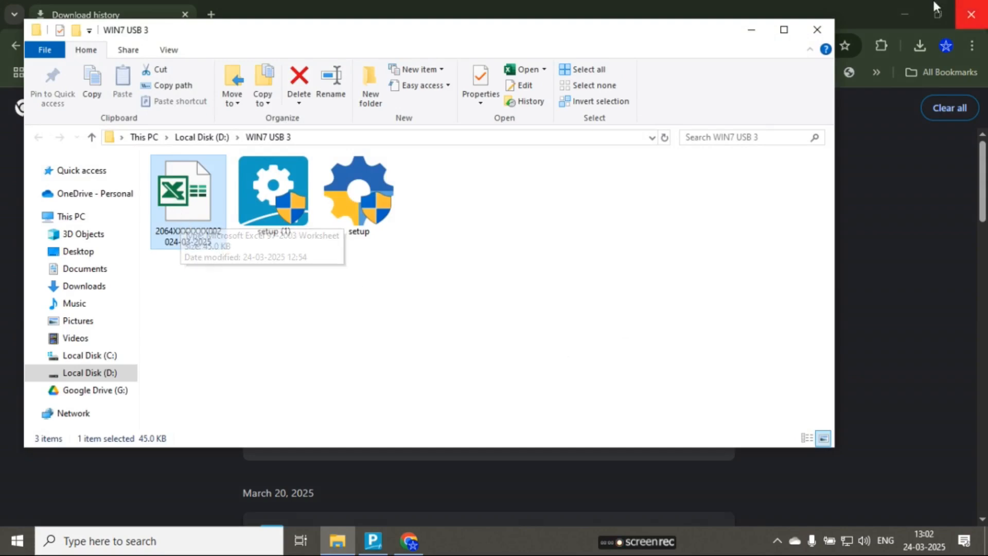
pyautogui.click(970, 14)
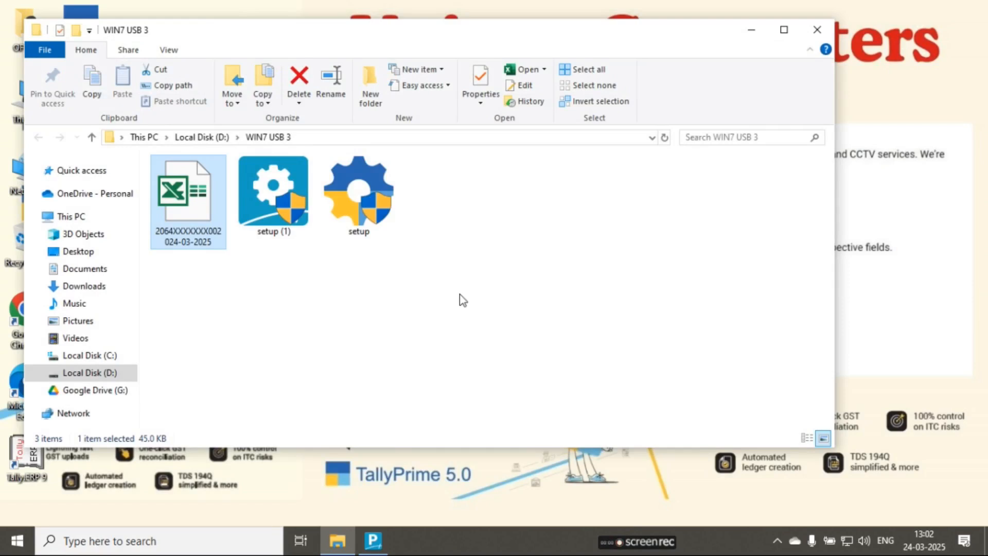
# - Create a folder named "Bank Statment" inside the WIN7 USB 3 folder
pyautogui.rightClick(261, 298)
pyautogui.moveTo(325, 471)
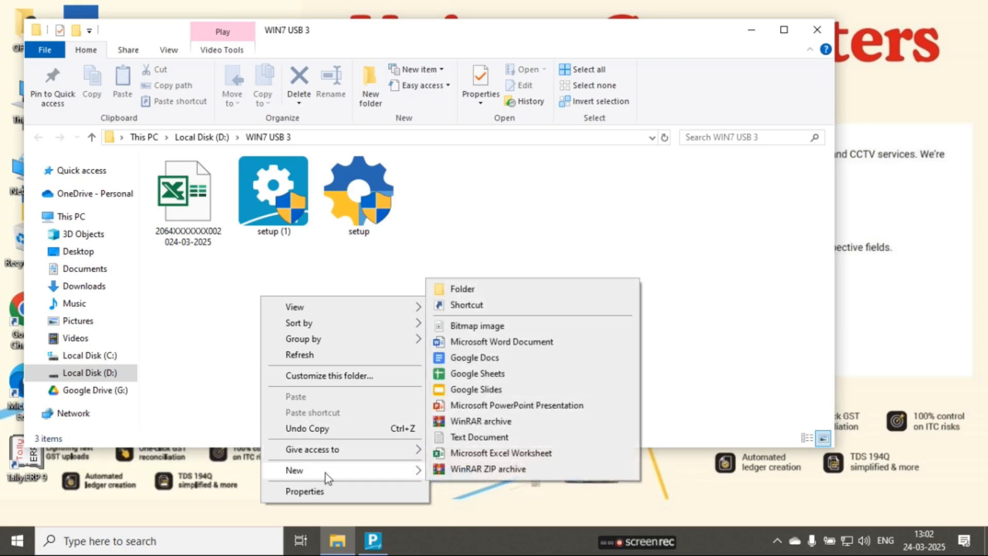
pyautogui.click(484, 292)
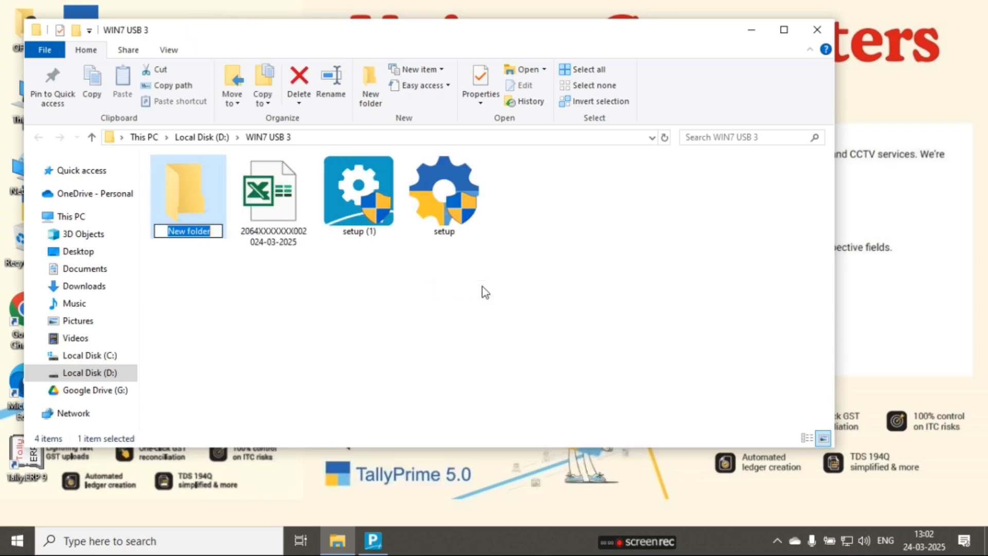
pyautogui.write('Bank Statment')
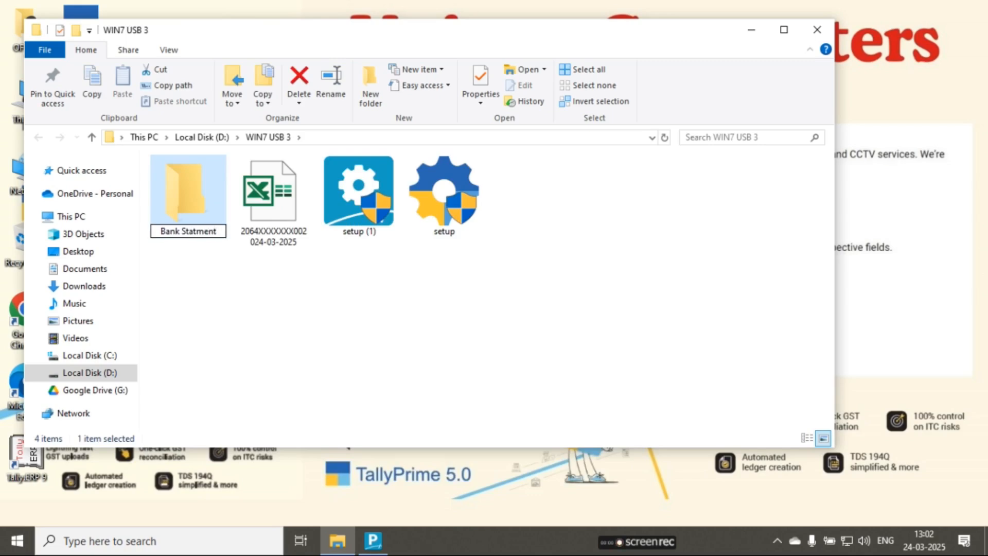
pyautogui.press('Return')
# - Move the downloaded Excel bank statement into the Bank Statment folder
pyautogui.click(254, 216)
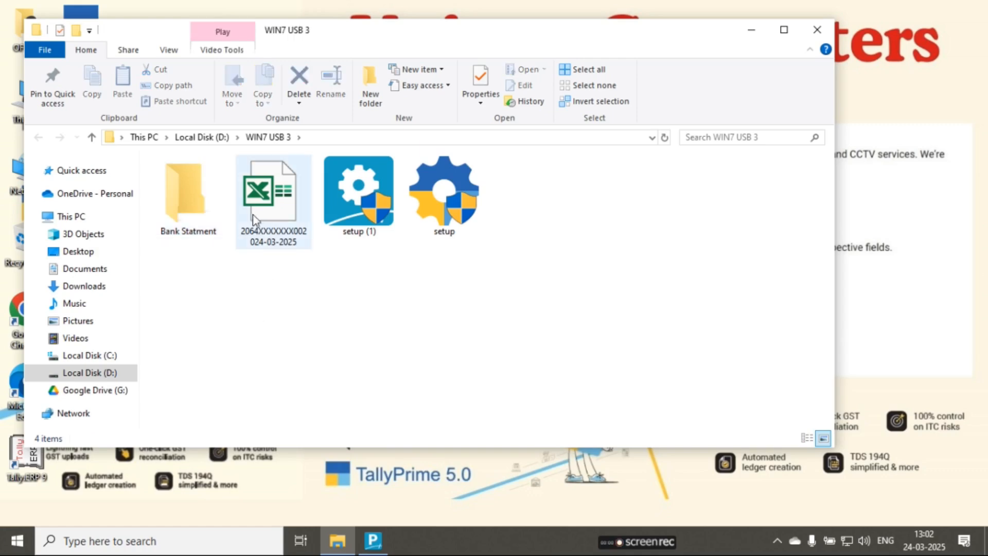
pyautogui.moveTo(258, 210); pyautogui.dragTo(186, 208)
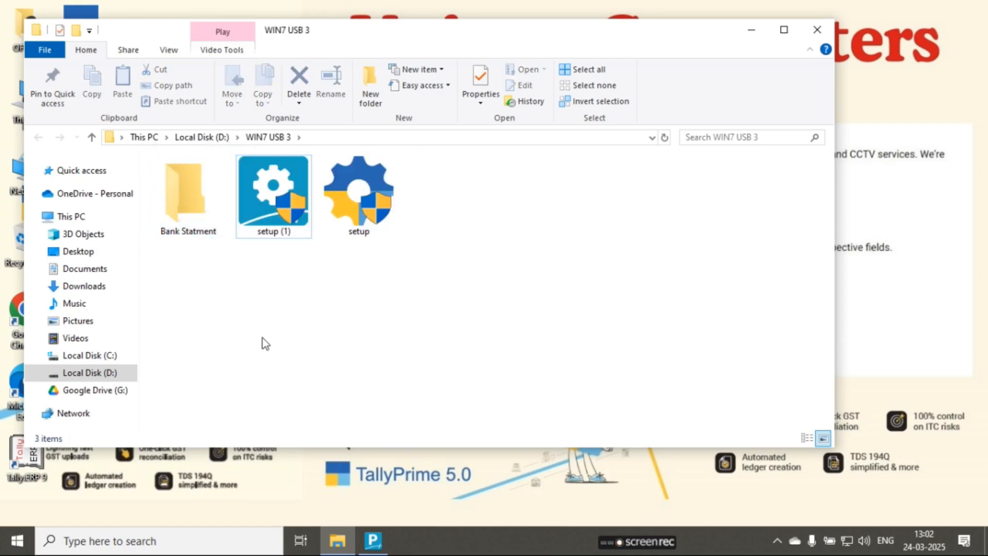
pyautogui.click(189, 203)
pyautogui.click(342, 137)
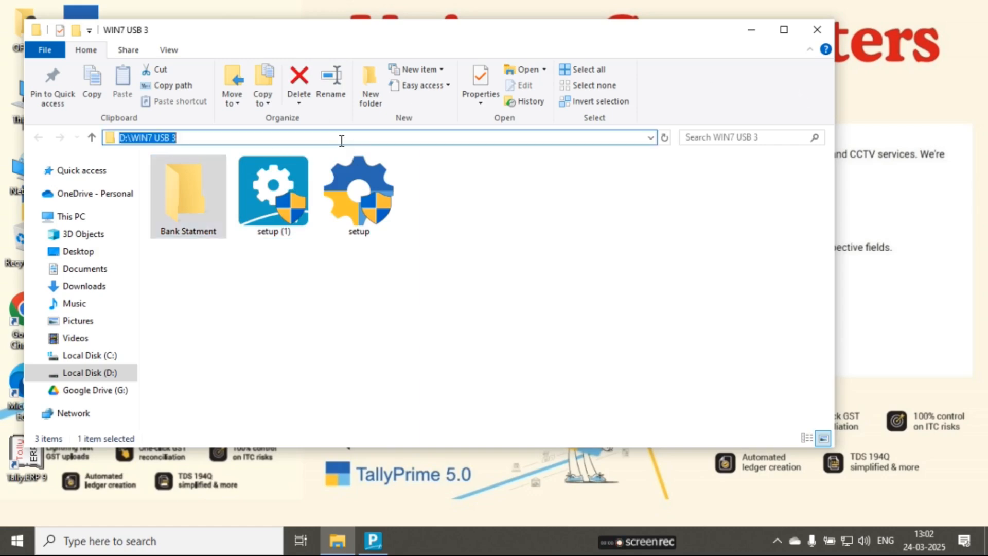
# - Open the Bank Statment folder, select its full path, and switch back to TallyPrime
pyautogui.doubleClick(190, 192)
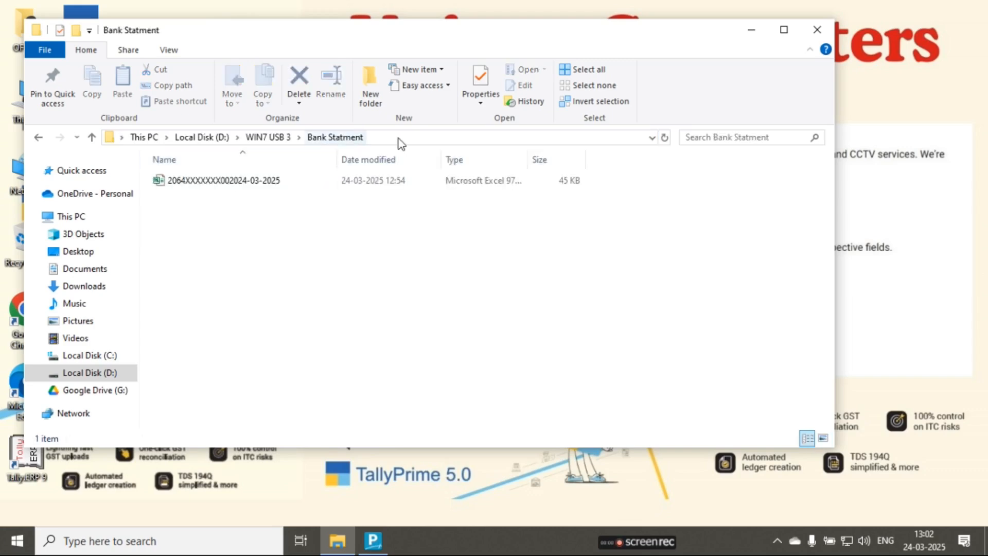
pyautogui.click(403, 137)
pyautogui.hotkey('ctrl', 'c')
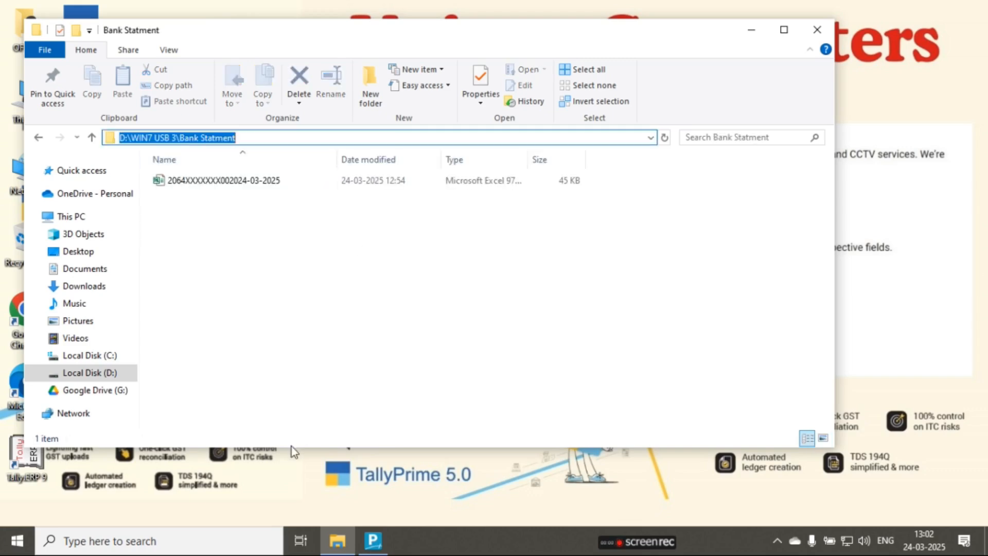
pyautogui.click(373, 540)
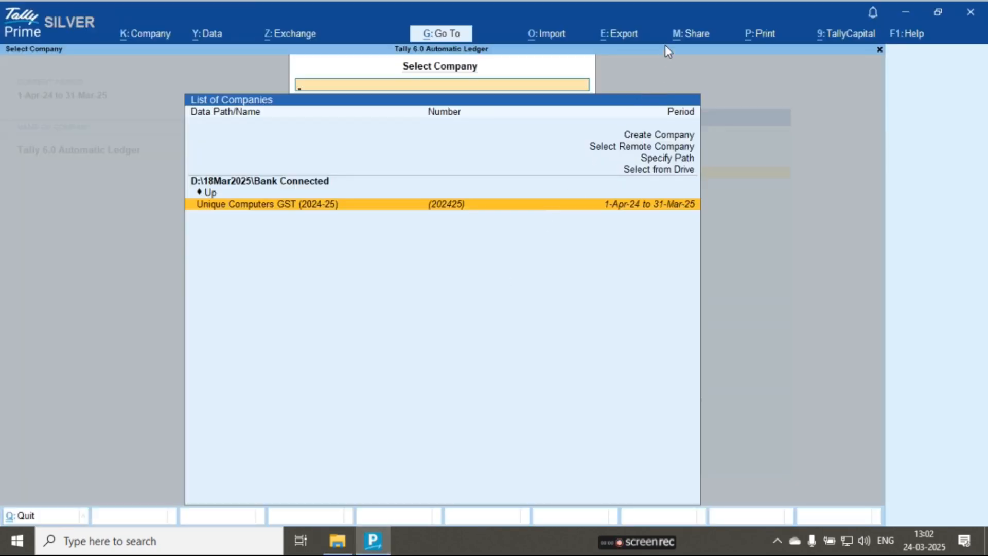
pyautogui.click(551, 38)
pyautogui.press('Down')
pyautogui.press('Down')
pyautogui.press('Down')
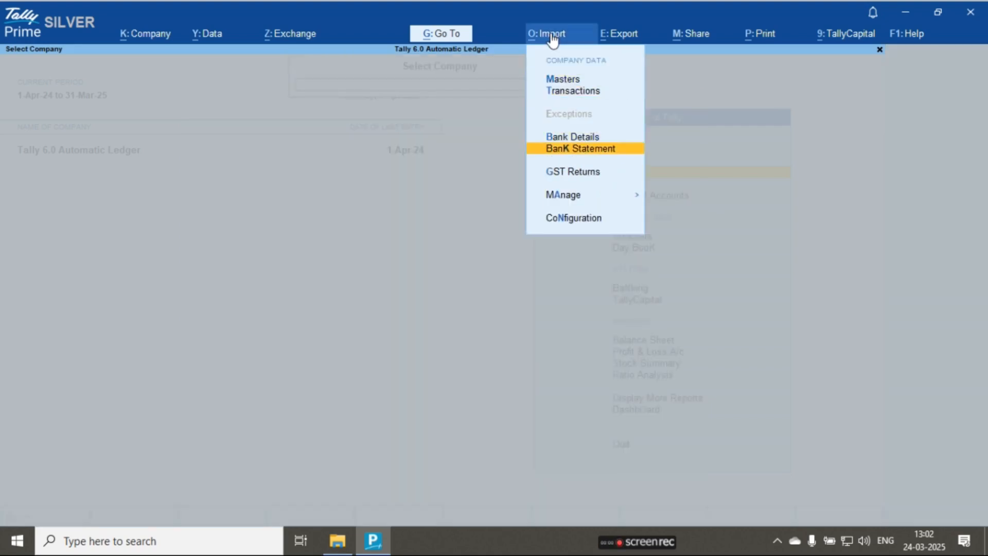
pyautogui.press('Return')
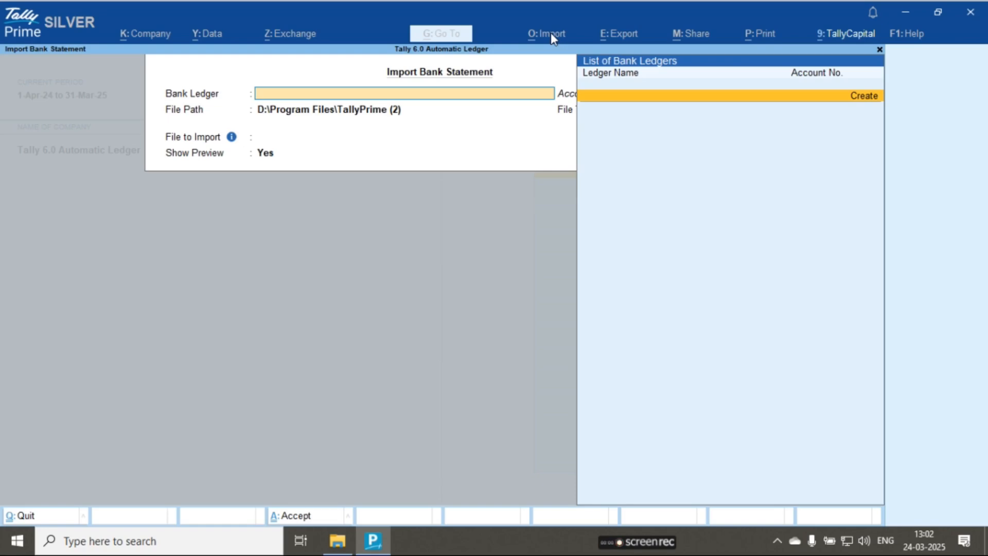
pyautogui.press('Escape')
# - Open the company Unique Computers GST (2024-25), entering its login username and password
pyautogui.hotkey('alt', 'F3')
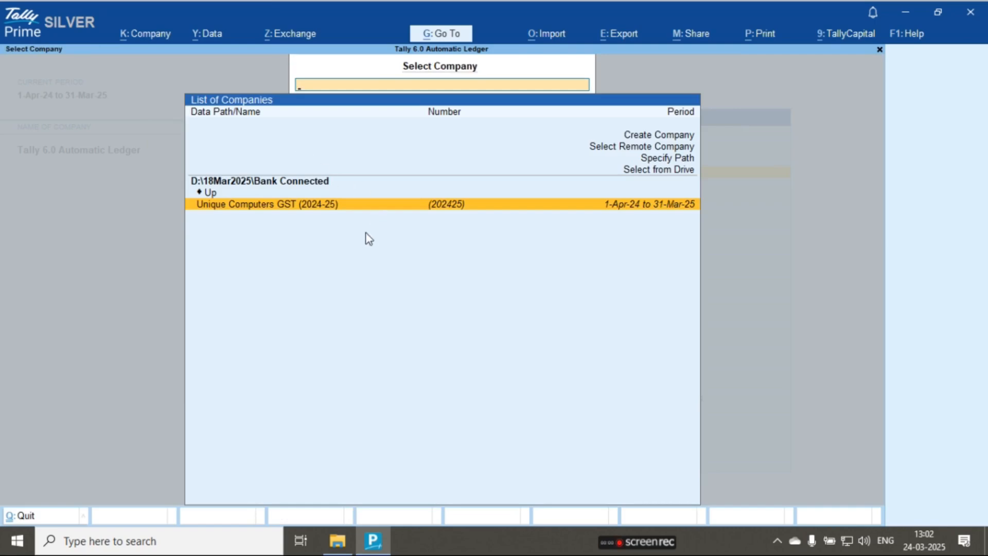
pyautogui.press('Return')
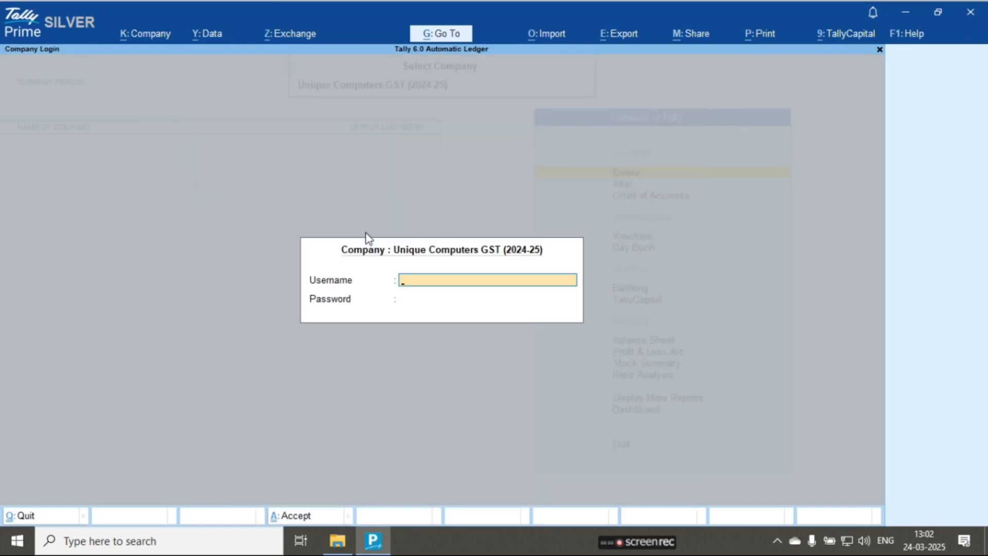
pyautogui.write('sa')
pyautogui.press('Return')
pyautogui.press('Return')
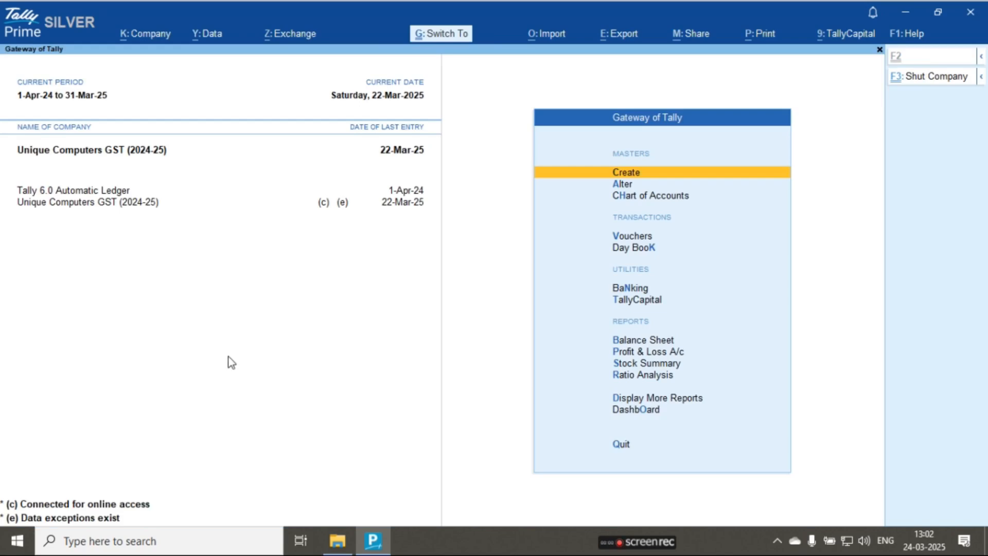
# - Shut the Tally 6.0 Automatic Ledger company, leaving Unique Computers GST (2024-25) open
pyautogui.hotkey('alt', 'F3')
pyautogui.press('Up')
pyautogui.press('Return')
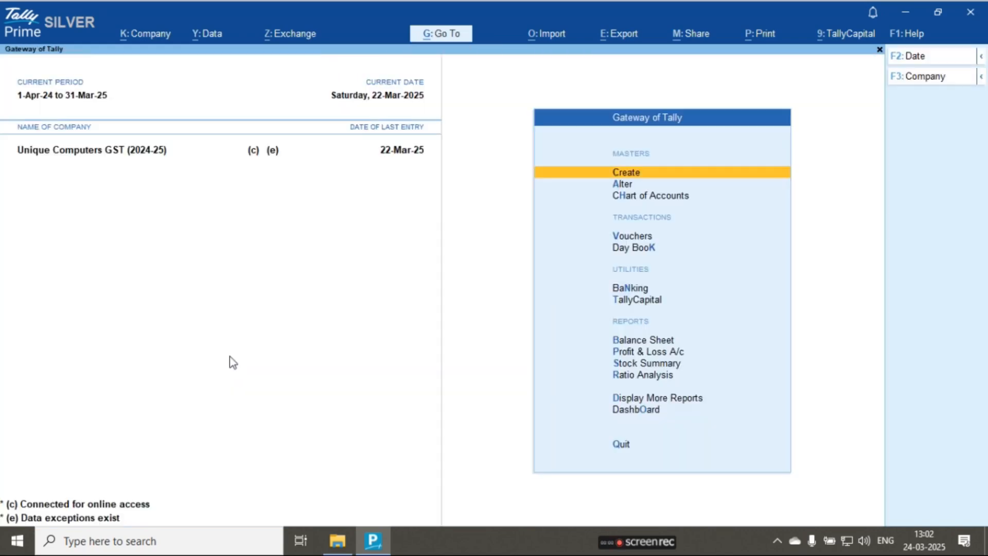
pyautogui.click(548, 38)
pyautogui.press('Down')
pyautogui.press('Down')
pyautogui.press('Down')
pyautogui.press('Down')
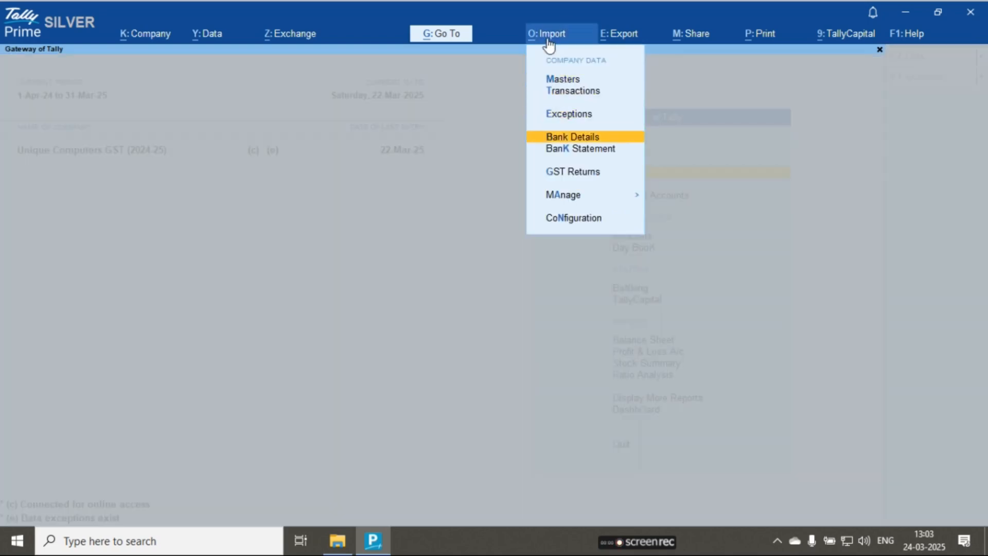
pyautogui.press('Return')
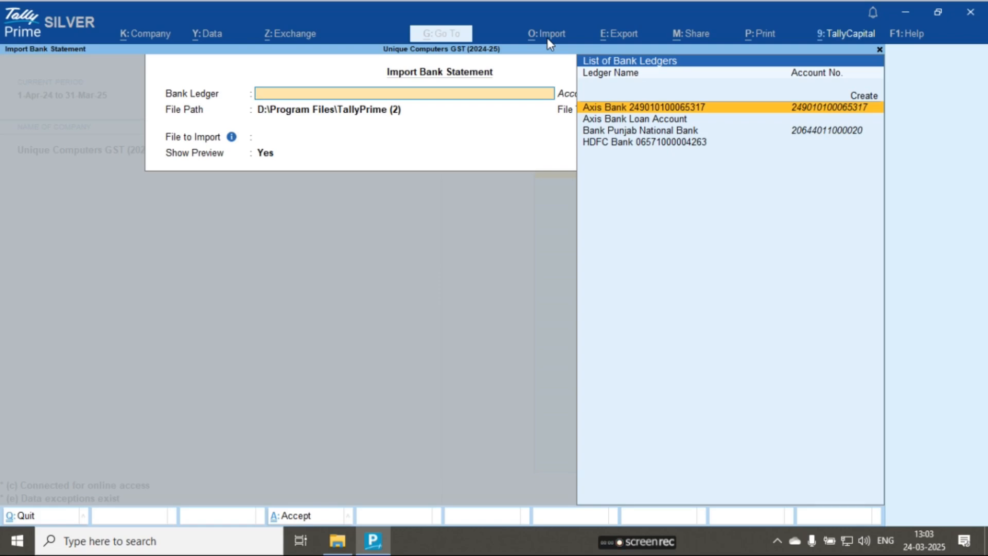
pyautogui.press('Down')
pyautogui.press('Down')
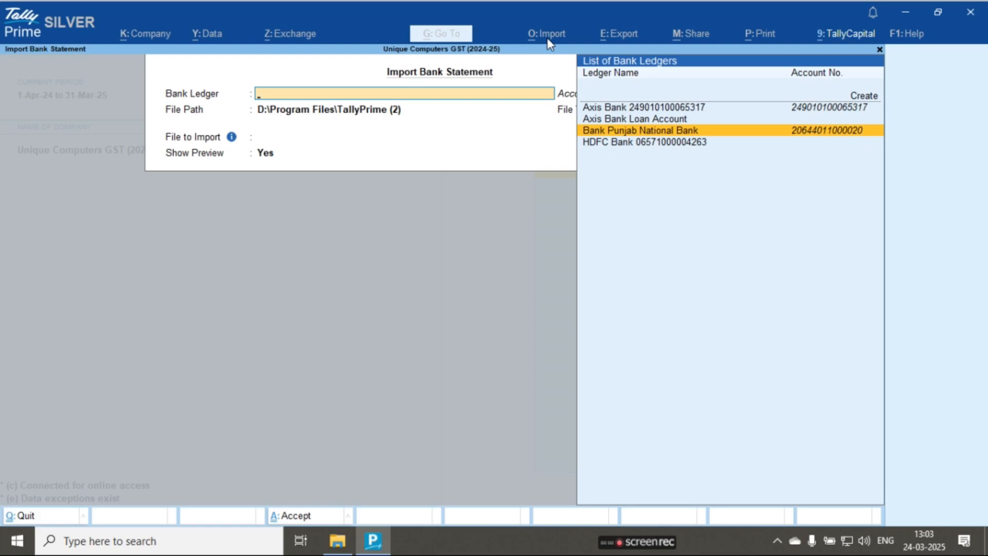
pyautogui.press('Return')
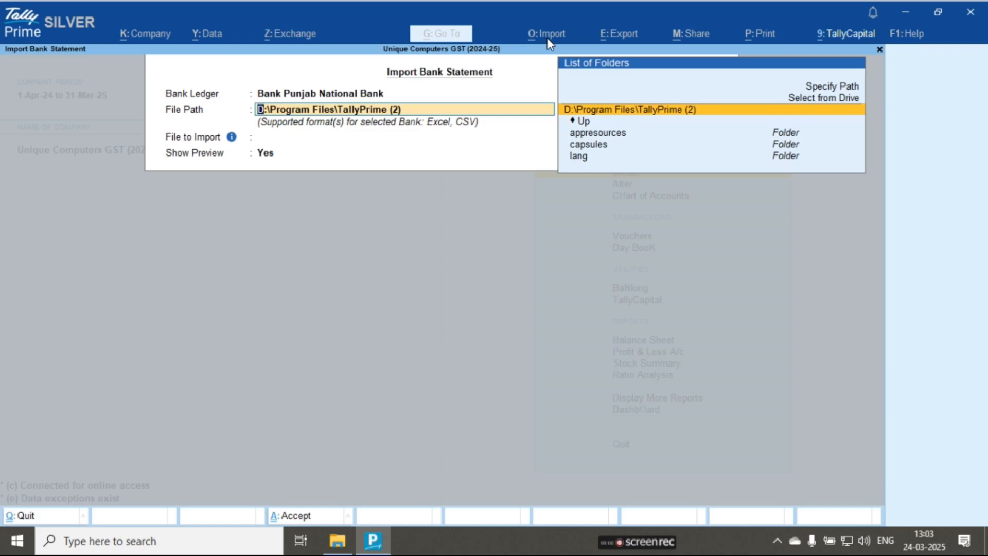
pyautogui.press('Escape')
pyautogui.press('Escape')
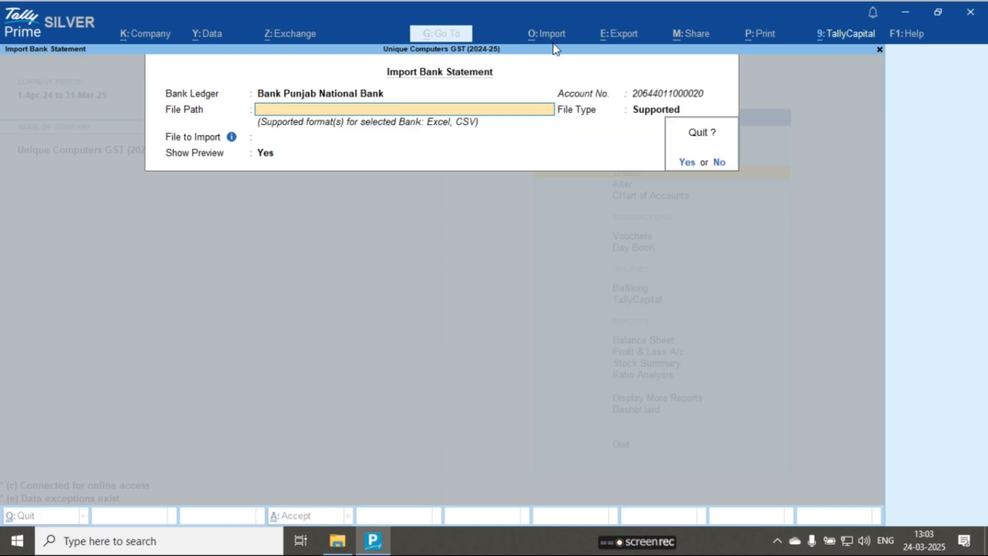
pyautogui.press('y')
# - Open the import configuration at the banking folder path for new Payment Reverse Files
pyautogui.click(543, 37)
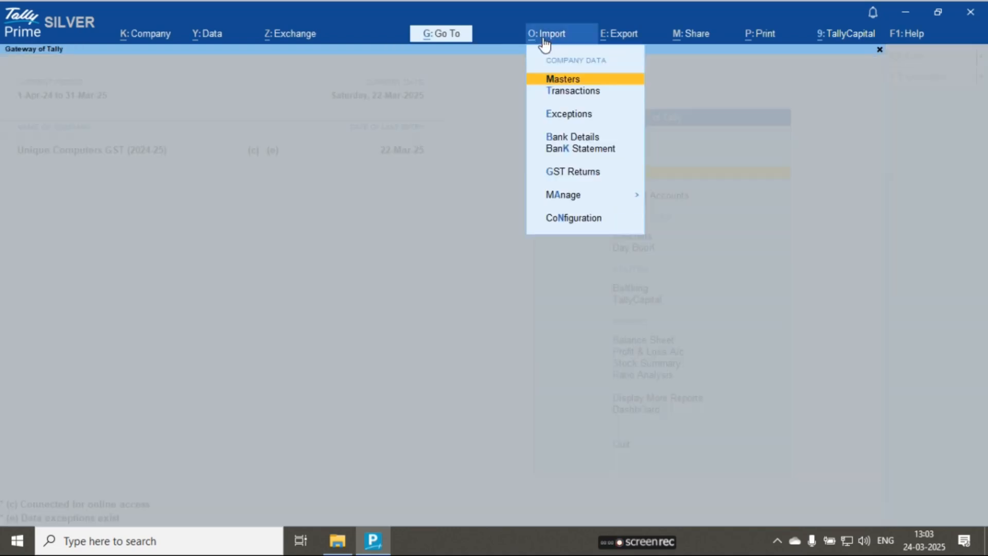
pyautogui.press('n')
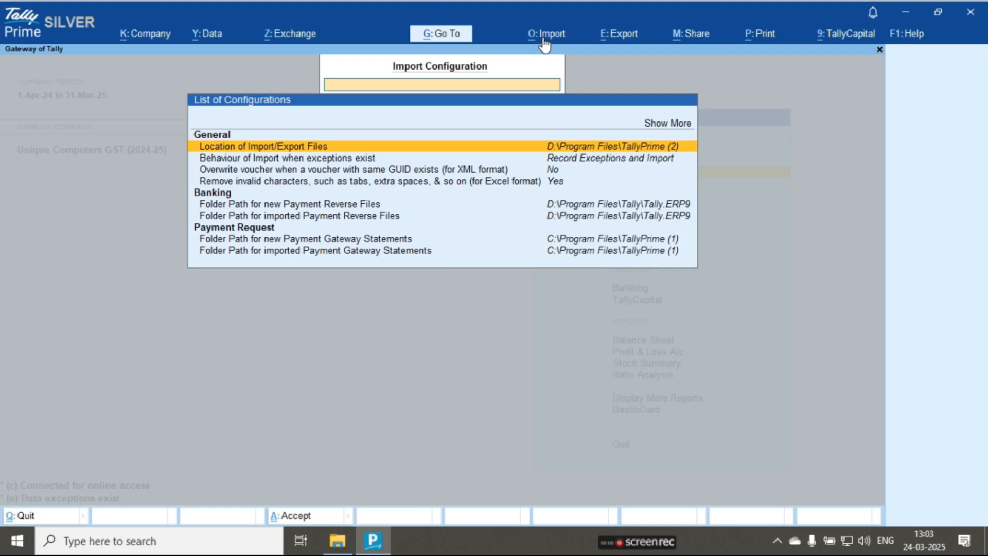
pyautogui.press('Down')
pyautogui.press('Down')
pyautogui.press('Down')
pyautogui.press('Down')
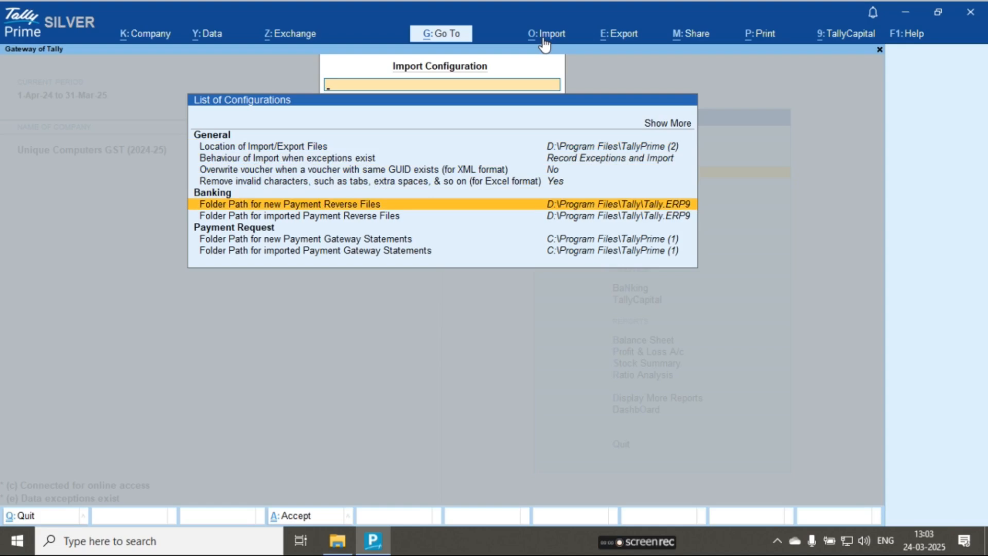
# - Set the folder path for new Payment Reverse Files to D:\Bank Statment by choosing the folder from drive D
pyautogui.press('Return')
pyautogui.press('Up')
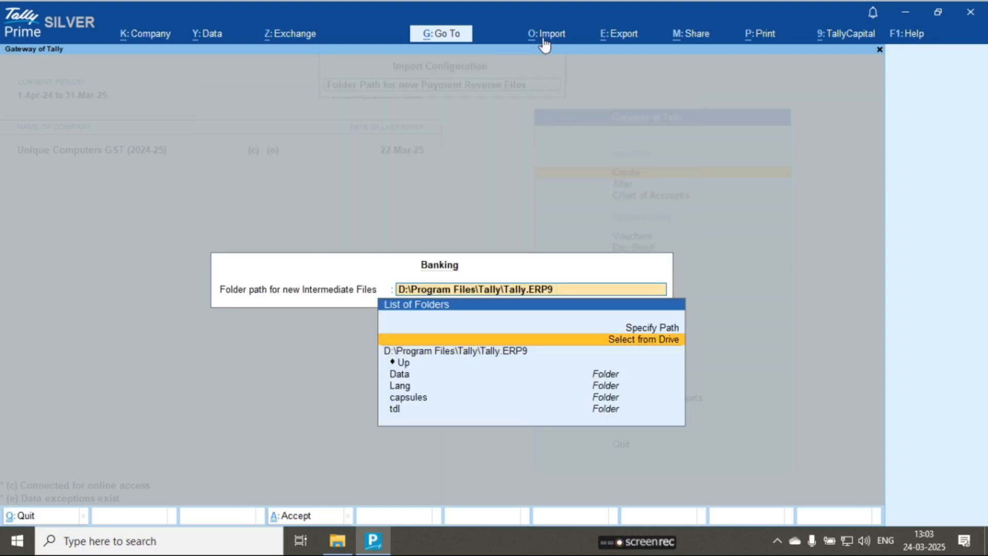
pyautogui.press('Return')
pyautogui.press('Down')
pyautogui.press('Return')
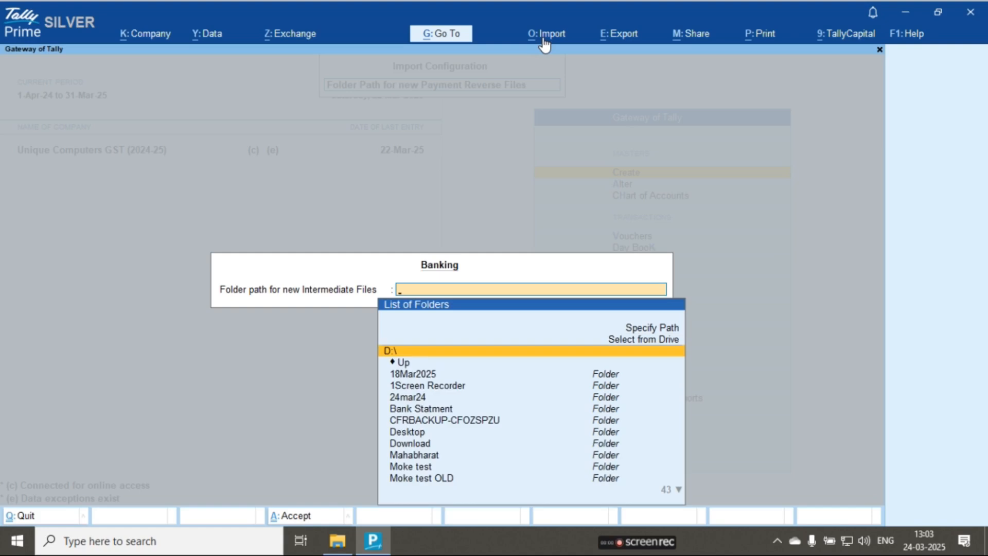
pyautogui.press('Down')
pyautogui.press('Down')
pyautogui.press('Down')
pyautogui.press('Down')
pyautogui.press('Down')
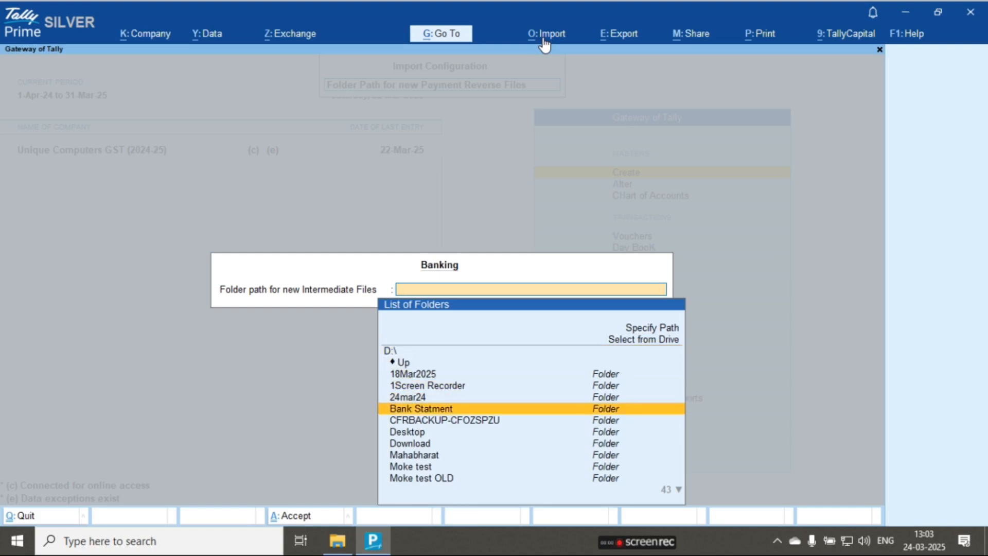
pyautogui.press('Up')
pyautogui.press('Down')
pyautogui.press('Return')
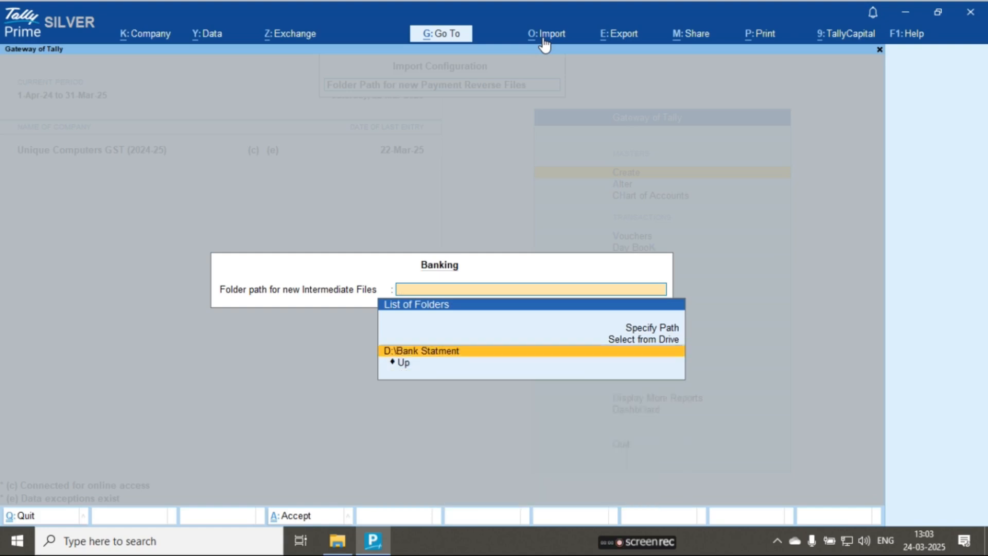
pyautogui.press('Return')
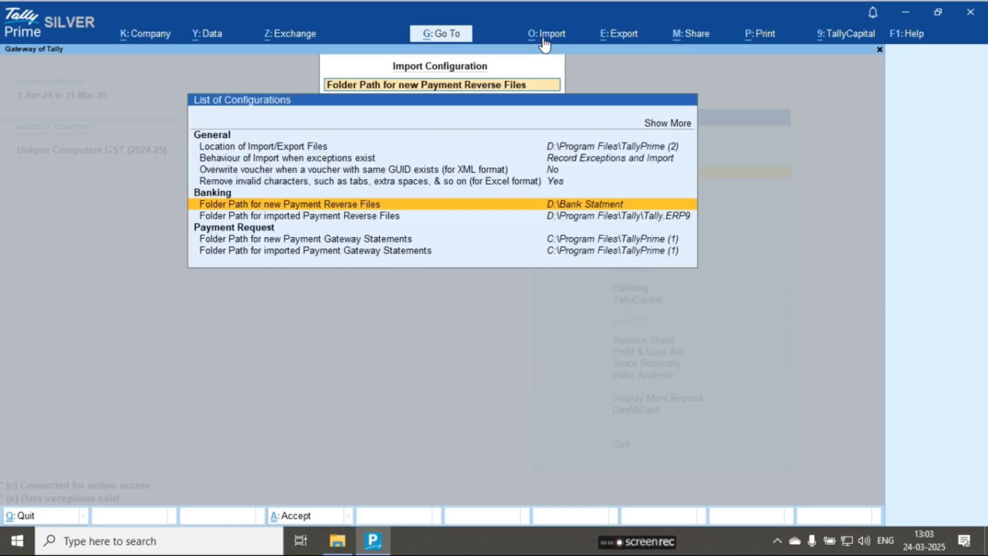
# - Specify D:\WIN7 USB 3\Bank Statment as the folder path for new Payment Reverse Files and save the import configuration
pyautogui.press('Return')
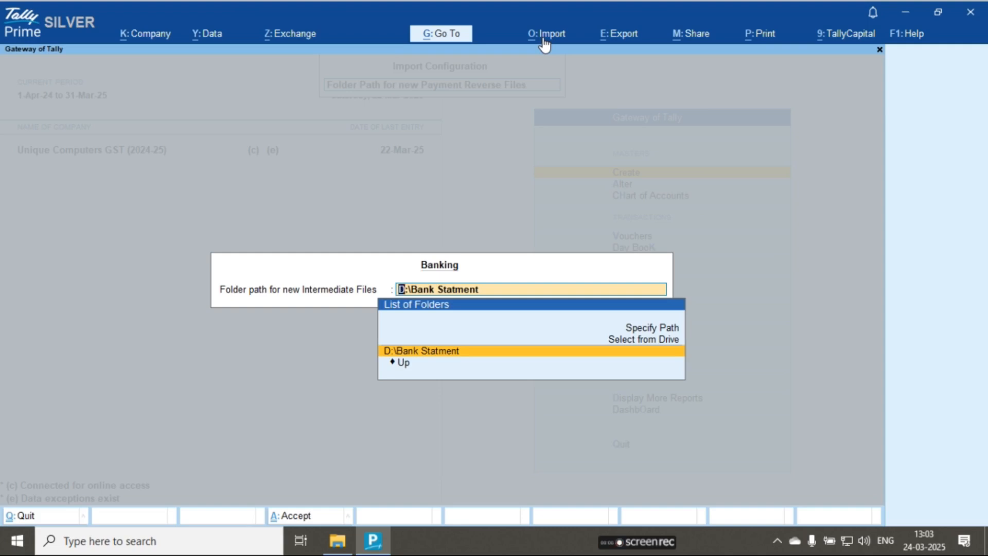
pyautogui.click(656, 328)
pyautogui.hotkey('ctrl', 'v')
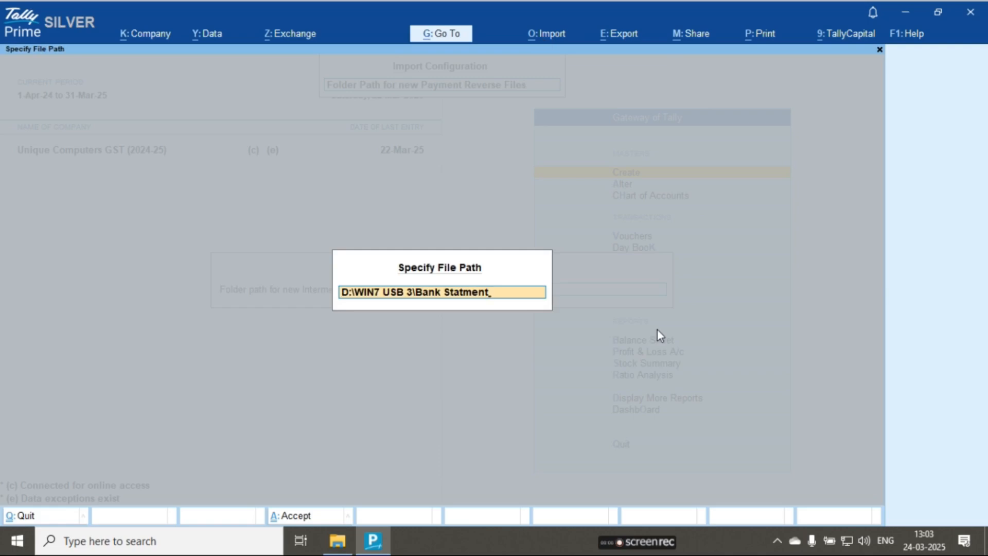
pyautogui.press('Return')
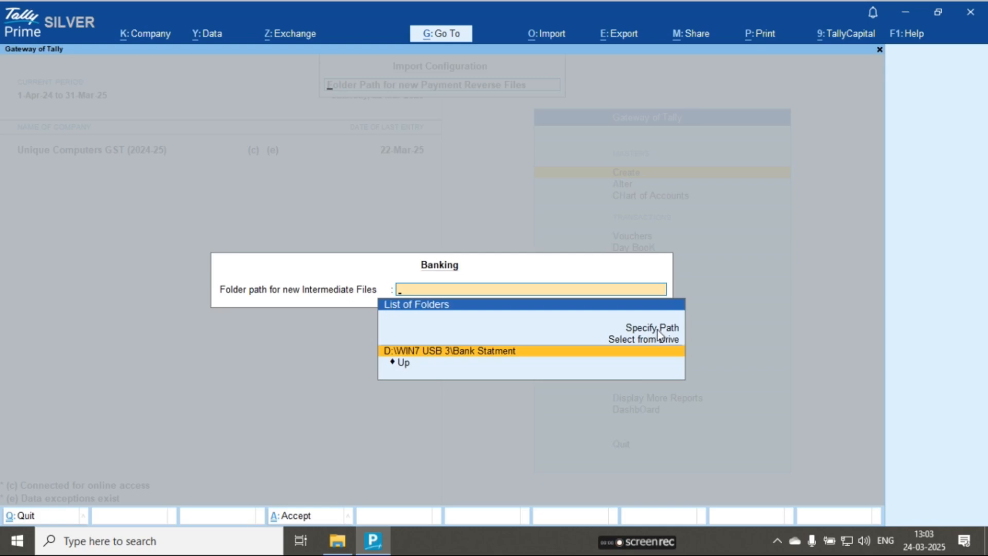
pyautogui.press('Return')
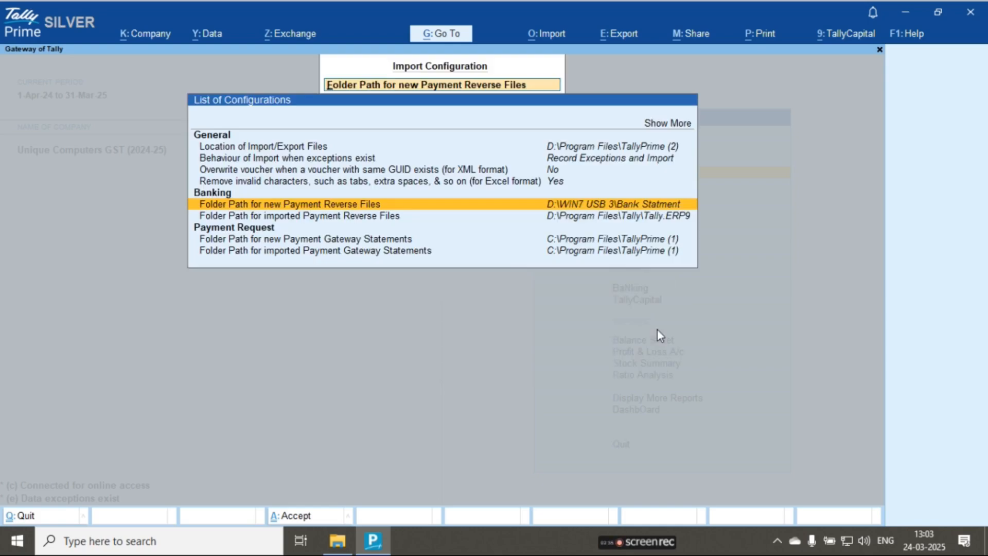
pyautogui.hotkey('ctrl', 'a')
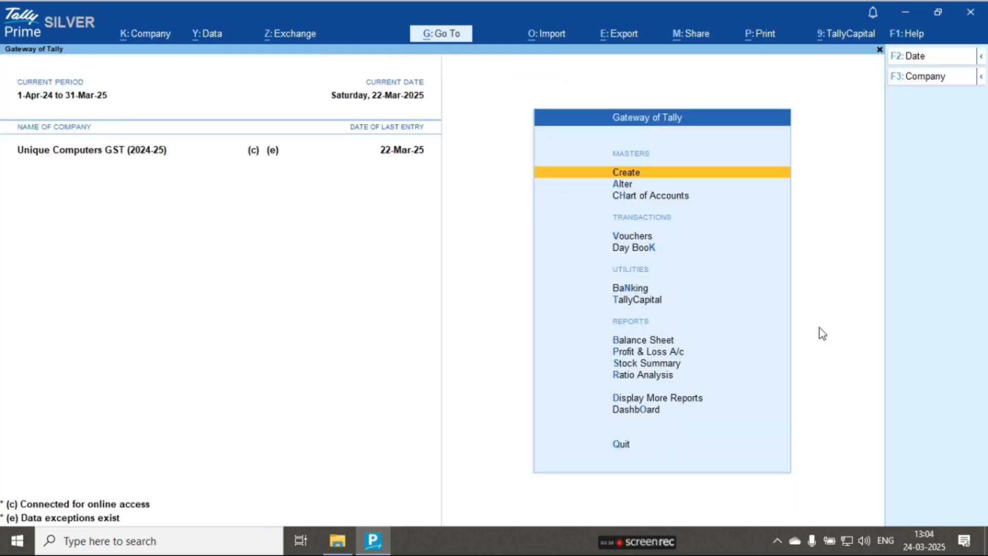
# - Start a bank statement import for the Bank Punjab National Bank ledger
pyautogui.click(545, 36)
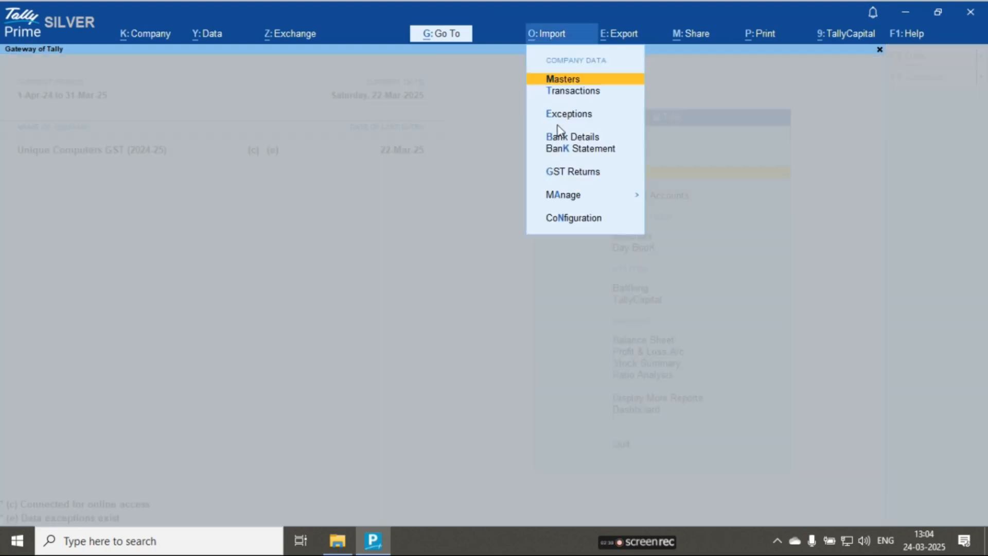
pyautogui.press('Down')
pyautogui.press('Down')
pyautogui.press('Down')
pyautogui.press('Down')
pyautogui.press('Return')
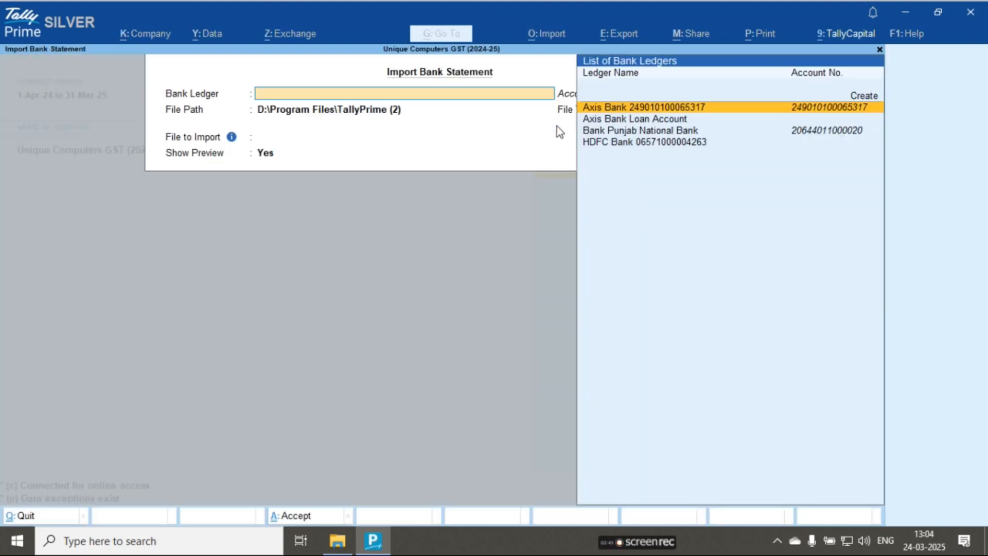
pyautogui.press('Down')
pyautogui.press('Down')
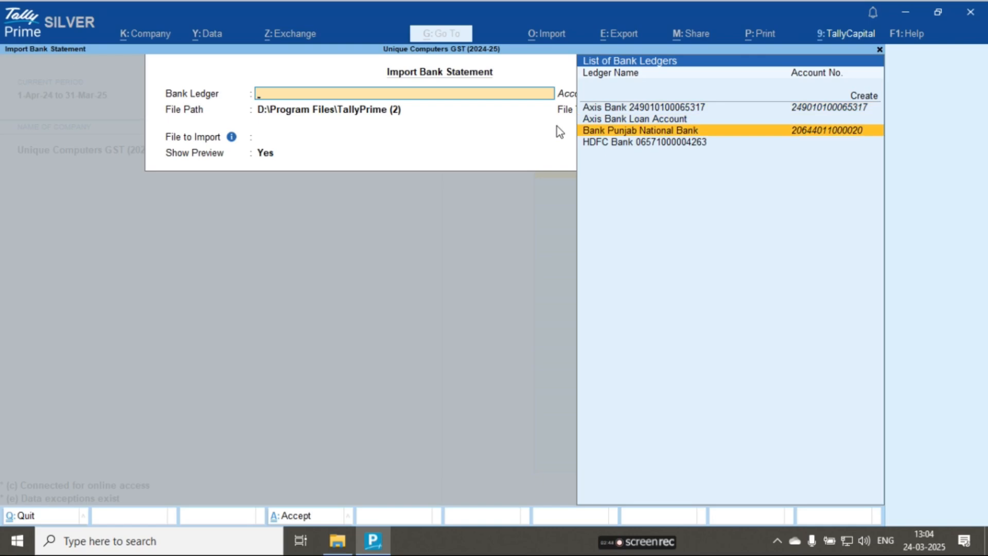
pyautogui.press('Return')
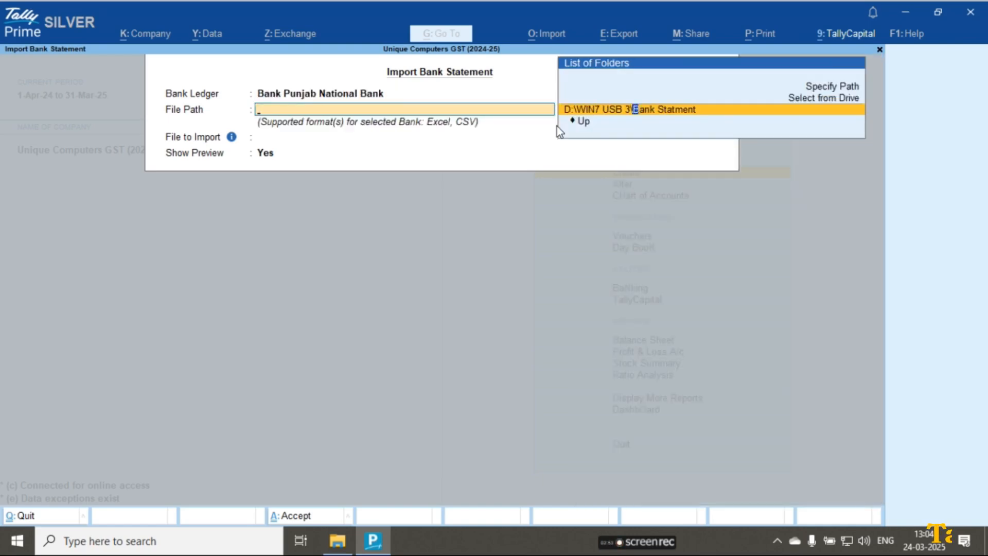
# - Set the import file path to D:\WIN7 USB 3\Bank Statment and the file type to All
pyautogui.press('Return')
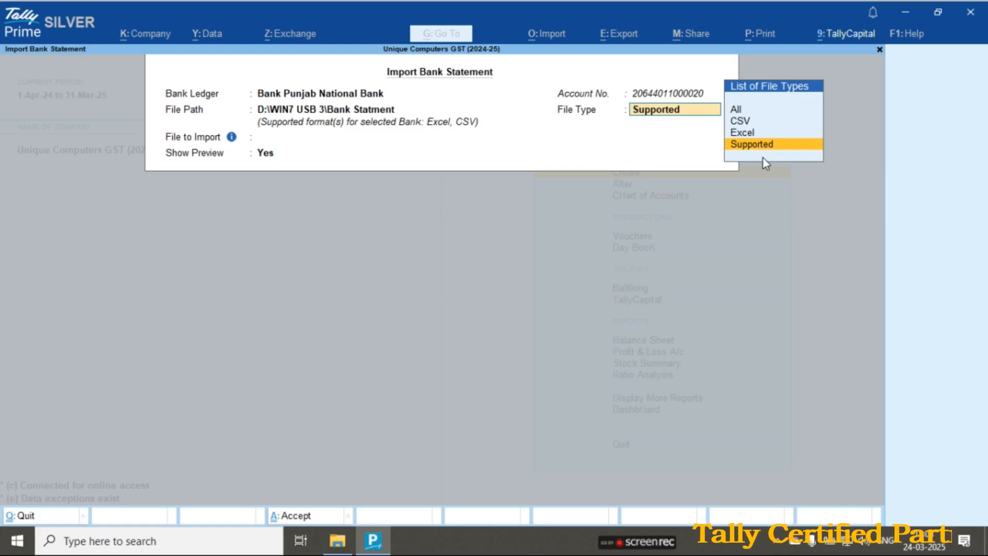
pyautogui.press('Up')
pyautogui.press('Up')
pyautogui.press('Up')
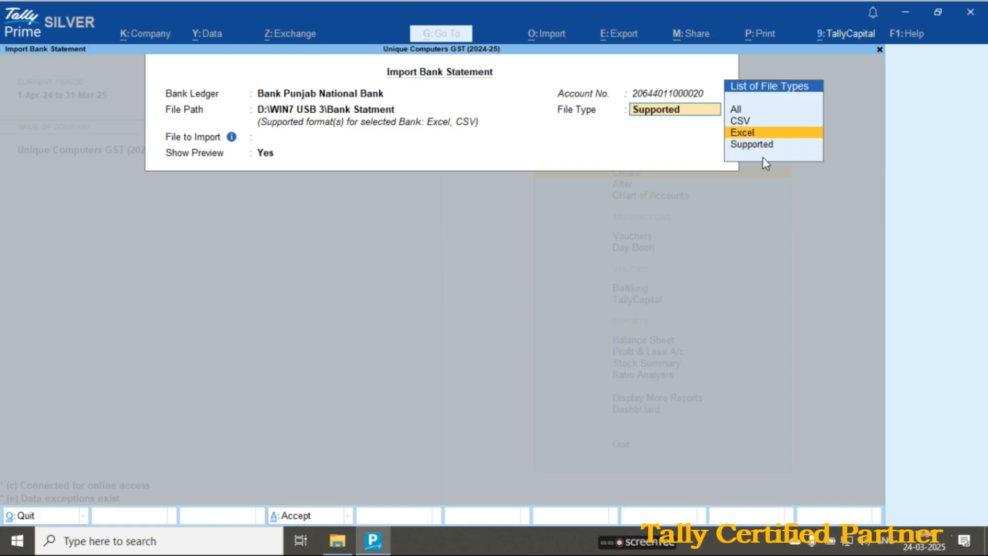
pyautogui.press('Return')
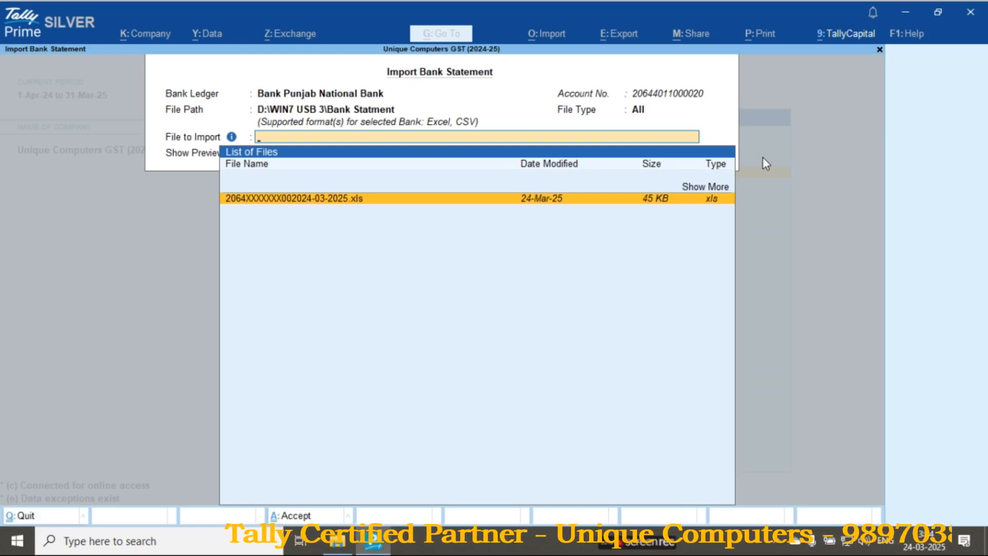
# - Choose the downloaded .xls statement with Show Preview set to Yes, and import its previewed entries
pyautogui.press('Return')
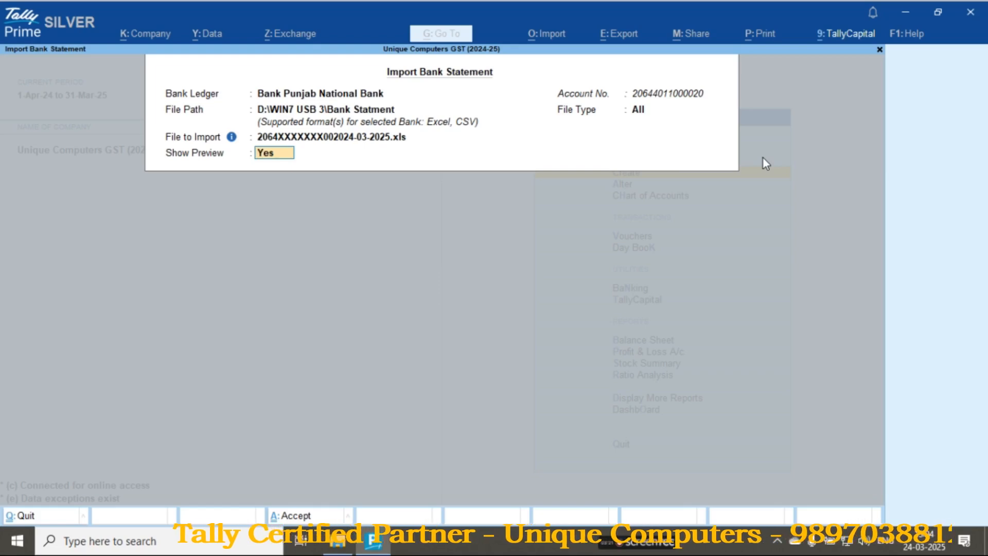
pyautogui.press('Return')
pyautogui.press('Return')
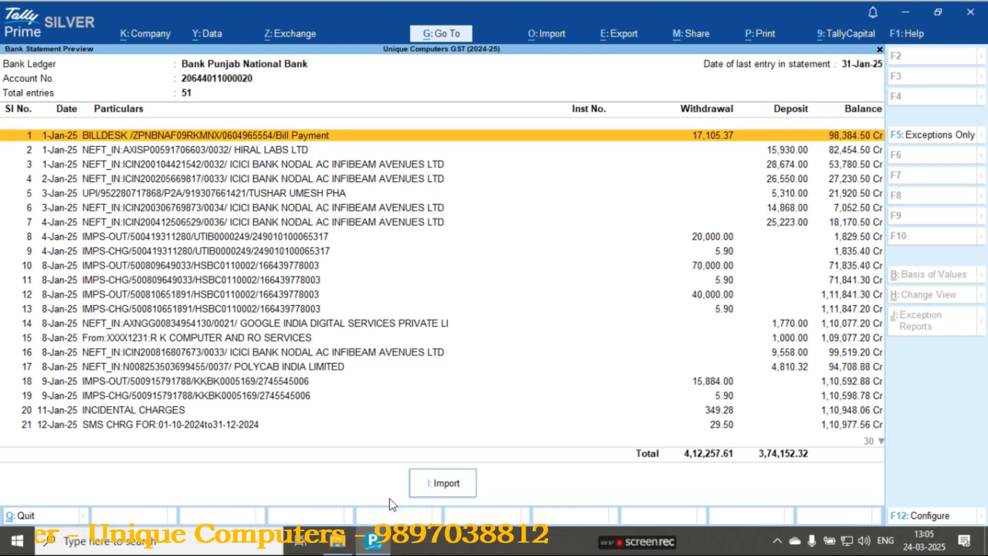
pyautogui.click(446, 482)
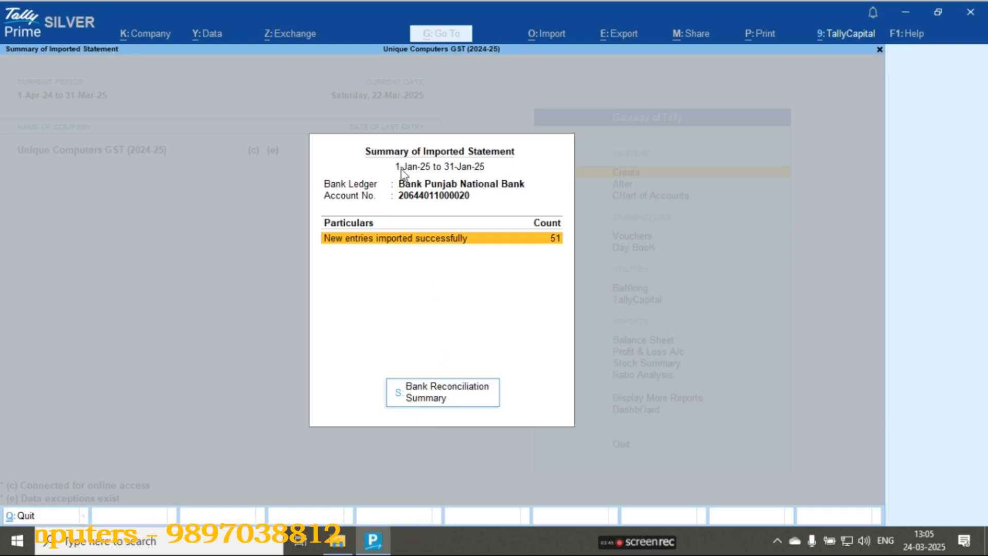
# - Open the Bank Reconciliation Summary and examine the unreconciled transactions and the amounts available only in books
pyautogui.click(430, 403)
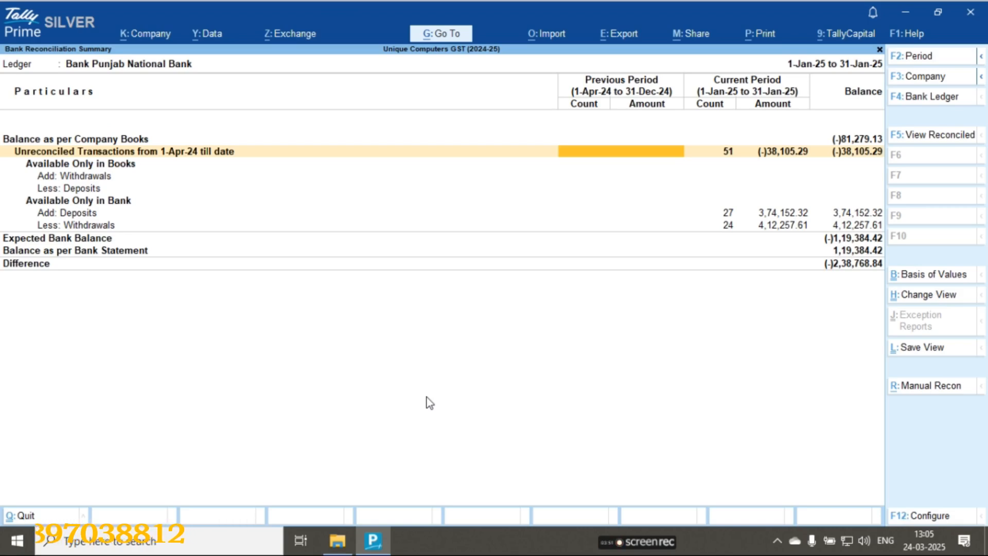
pyautogui.press('Right')
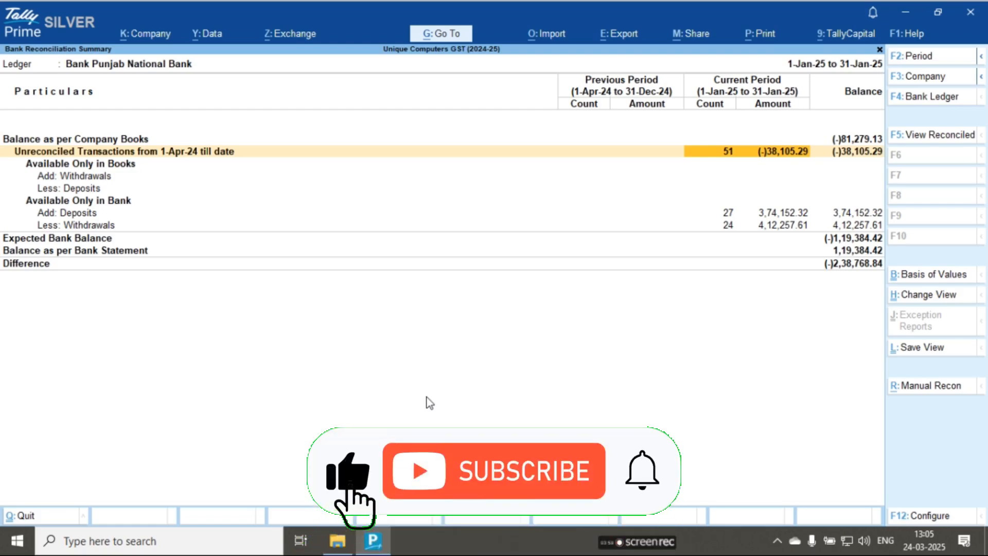
pyautogui.press('Down')
pyautogui.press('Down')
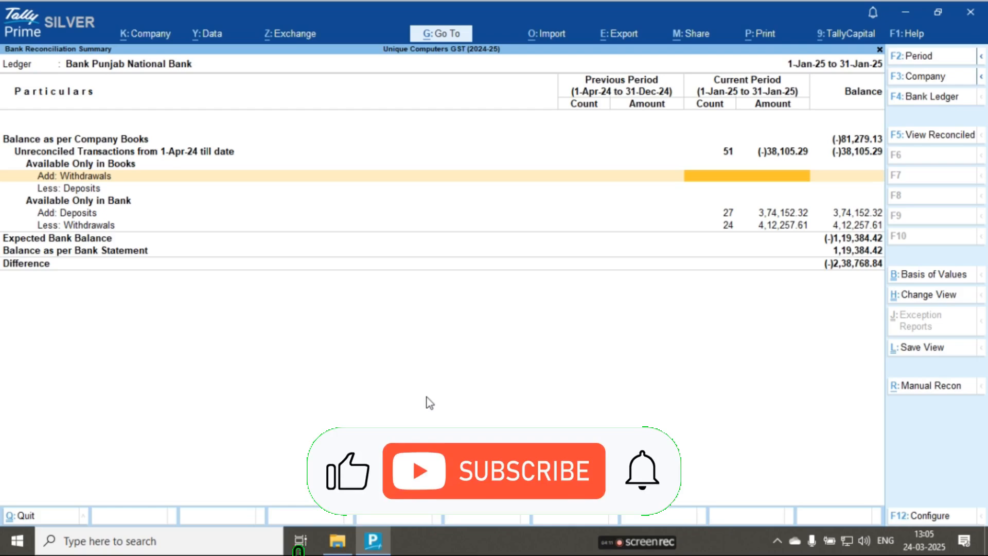
pyautogui.press('Down')
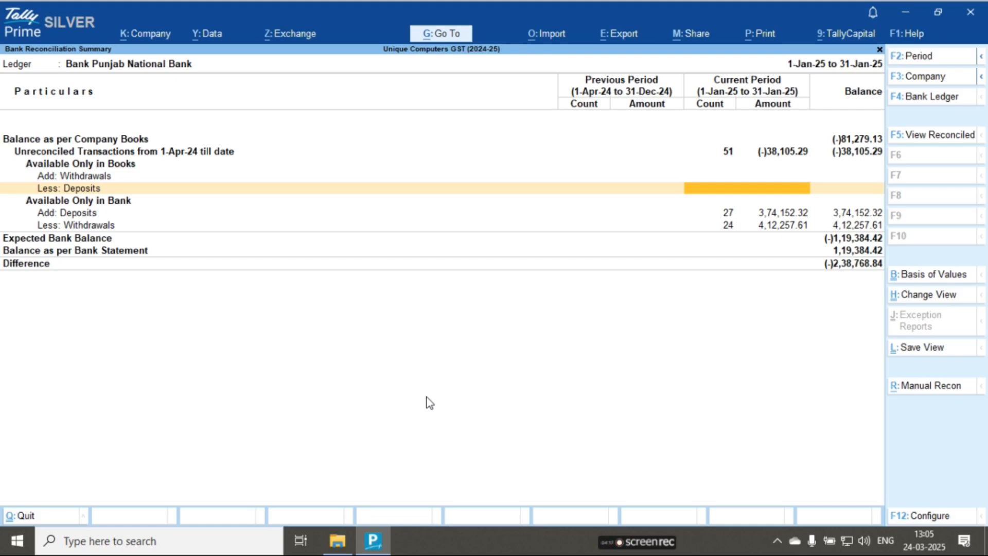
pyautogui.press('Up')
pyautogui.press('Up')
pyautogui.press('Up')
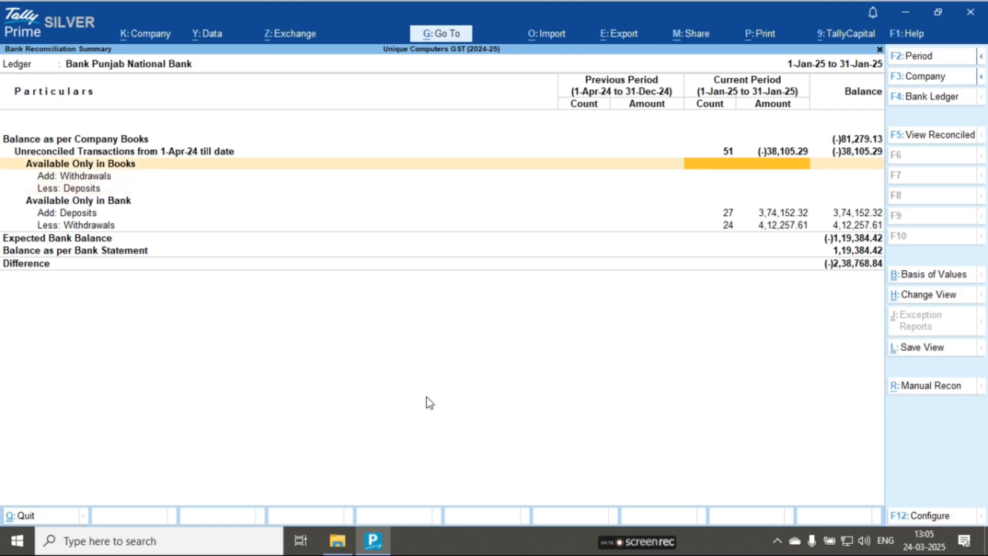
pyautogui.press('Right')
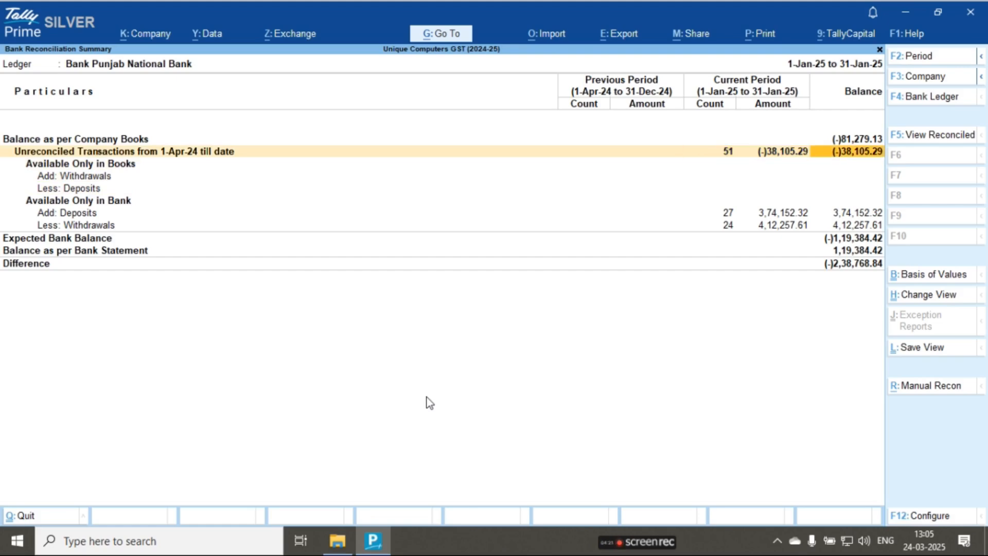
# - Examine the counts and amounts of deposits and withdrawals available only in the bank for January 2025
pyautogui.press('Down')
pyautogui.press('Down')
pyautogui.press('Down')
pyautogui.press('Down')
pyautogui.press('Down')
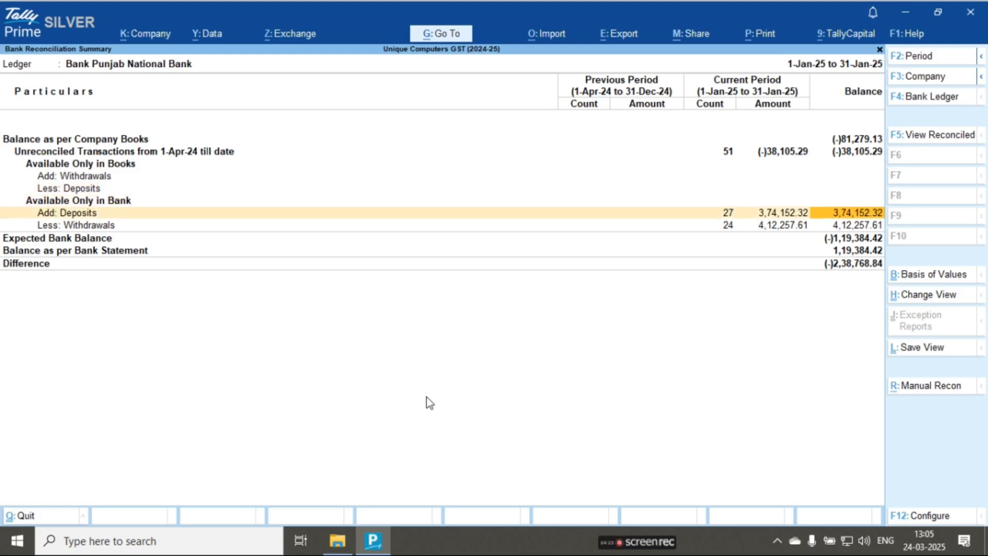
pyautogui.press('Down')
pyautogui.press('Left')
pyautogui.press('Up')
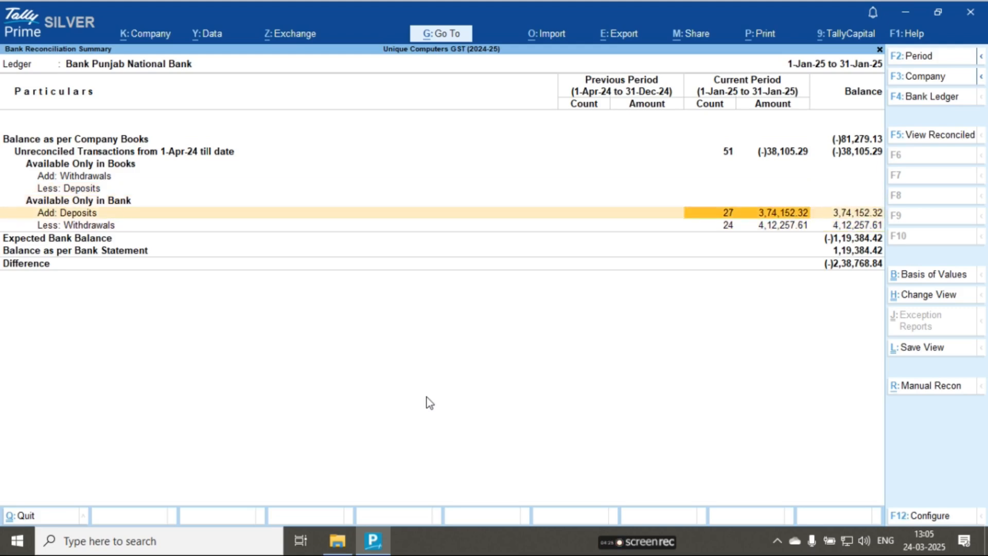
pyautogui.press('Down')
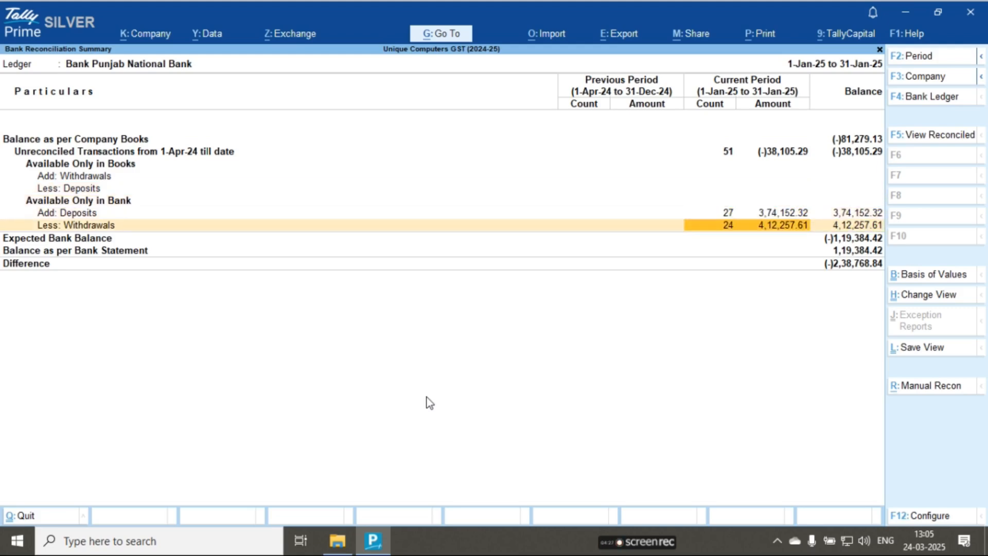
pyautogui.click(80, 219)
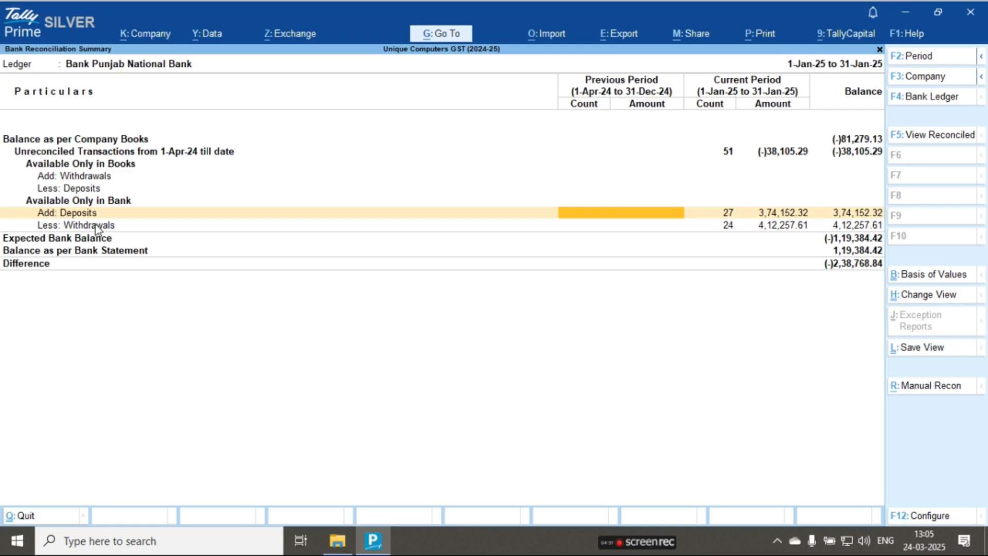
pyautogui.click(97, 225)
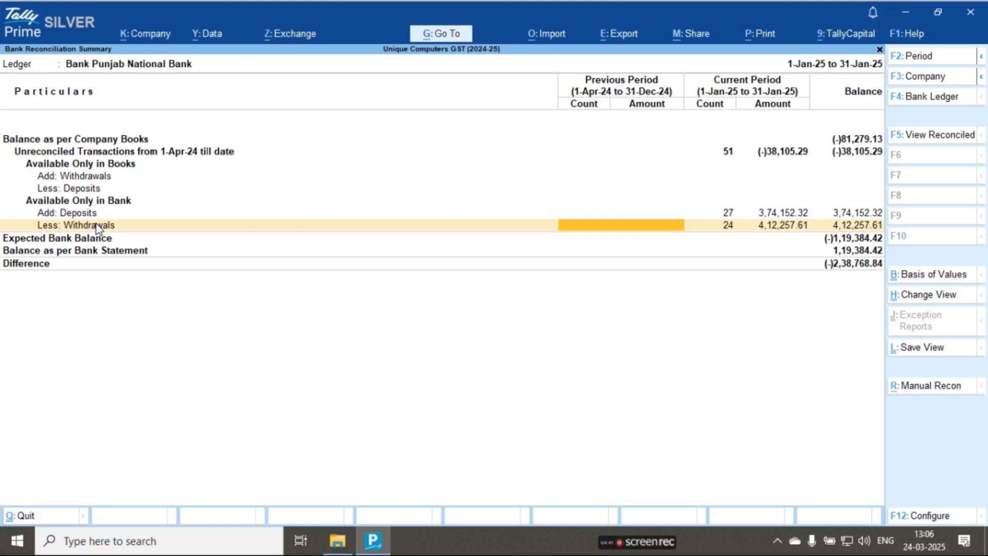
pyautogui.press('Right')
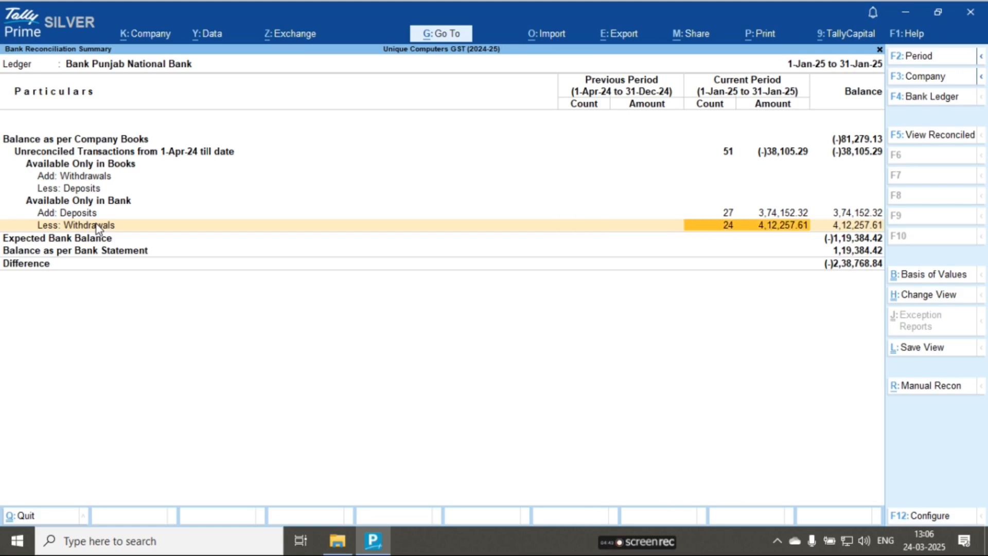
# - Open the withdrawals available only in the bank and select the IMPS-CHG entries dated 4, 8 (both) and 9 January
pyautogui.press('Return')
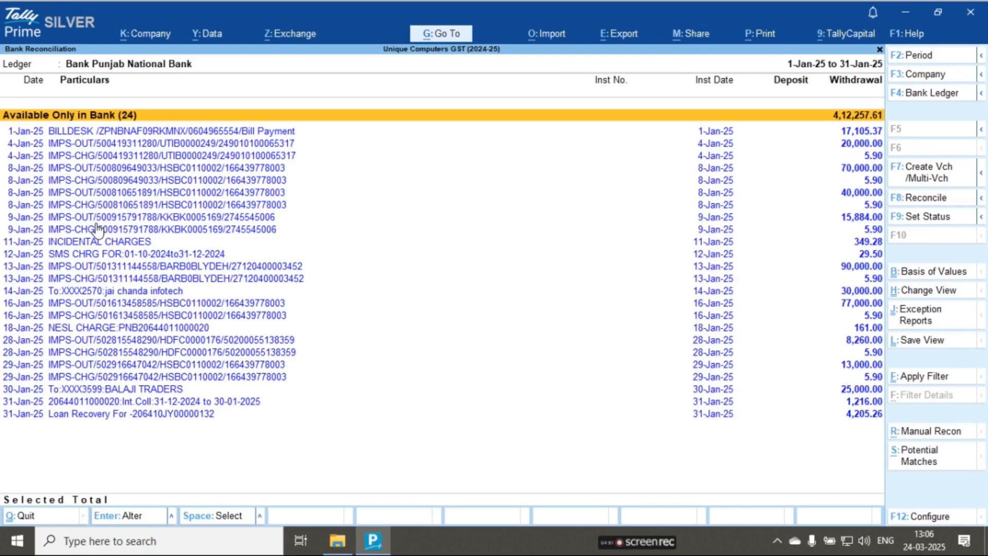
pyautogui.press('Down')
pyautogui.press('Down')
pyautogui.press('Down')
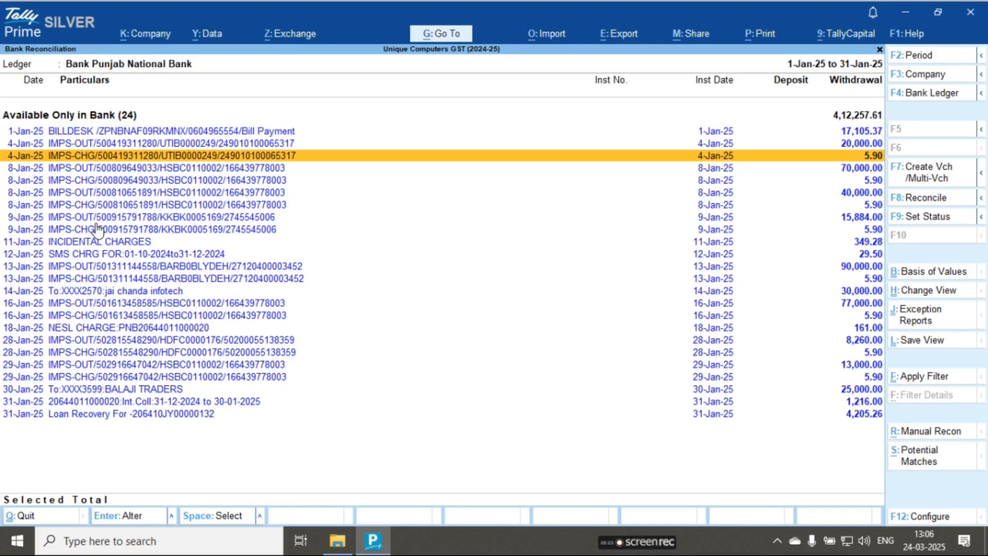
pyautogui.press('space')
pyautogui.press('Down')
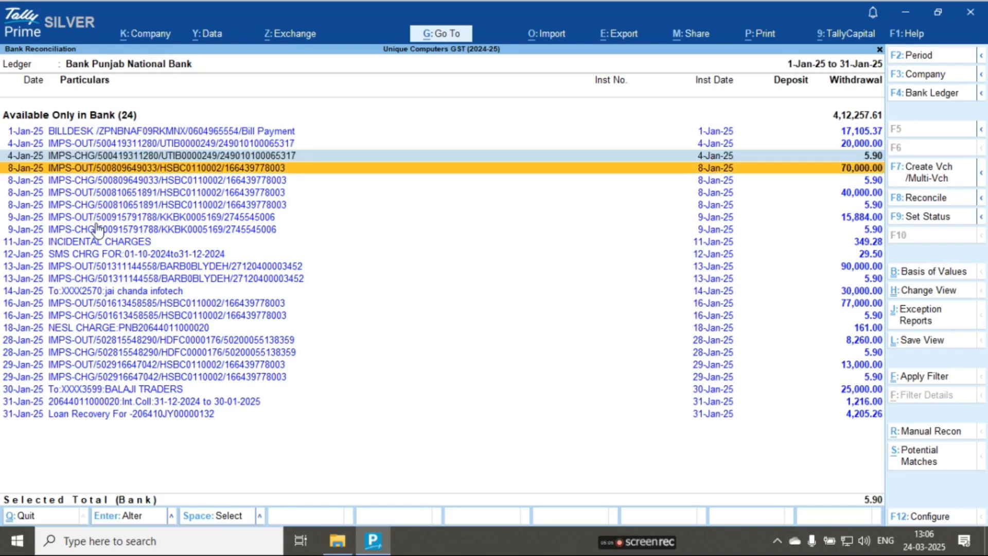
pyautogui.press('Down')
pyautogui.press('Up')
pyautogui.press('space')
pyautogui.press('Down')
pyautogui.press('Down')
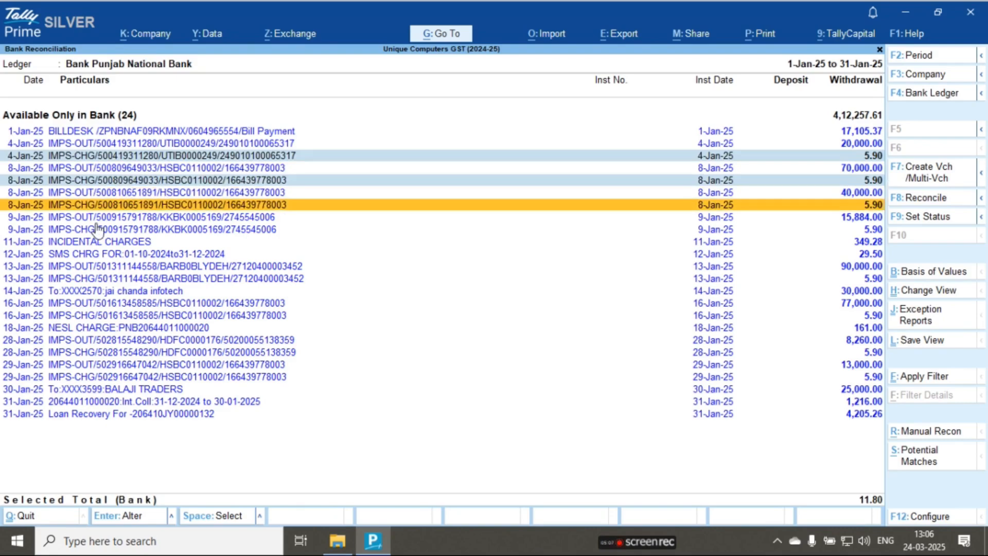
pyautogui.press('space')
# - Add the IMPS-CHG withdrawals dated 13, 16, 28 and 29 January to the selection
pyautogui.press('Down')
pyautogui.press('Down')
pyautogui.press('space')
pyautogui.press('Down')
pyautogui.press('Down')
pyautogui.press('Down')
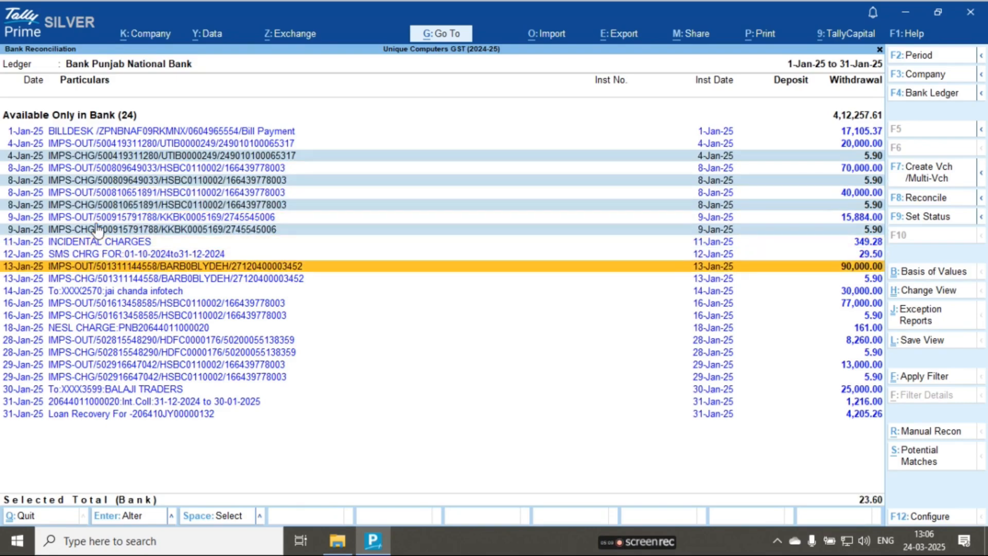
pyautogui.press('Up')
pyautogui.press('Down')
pyautogui.press('Down')
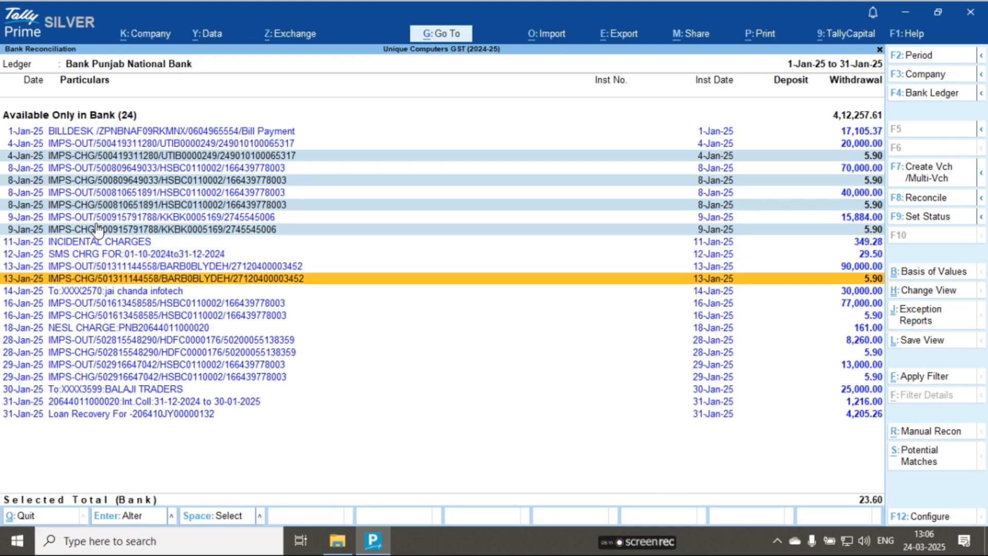
pyautogui.press('space')
pyautogui.press('Down')
pyautogui.press('Down')
pyautogui.press('Down')
pyautogui.press('space')
pyautogui.press('Down')
pyautogui.press('Down')
pyautogui.press('Down')
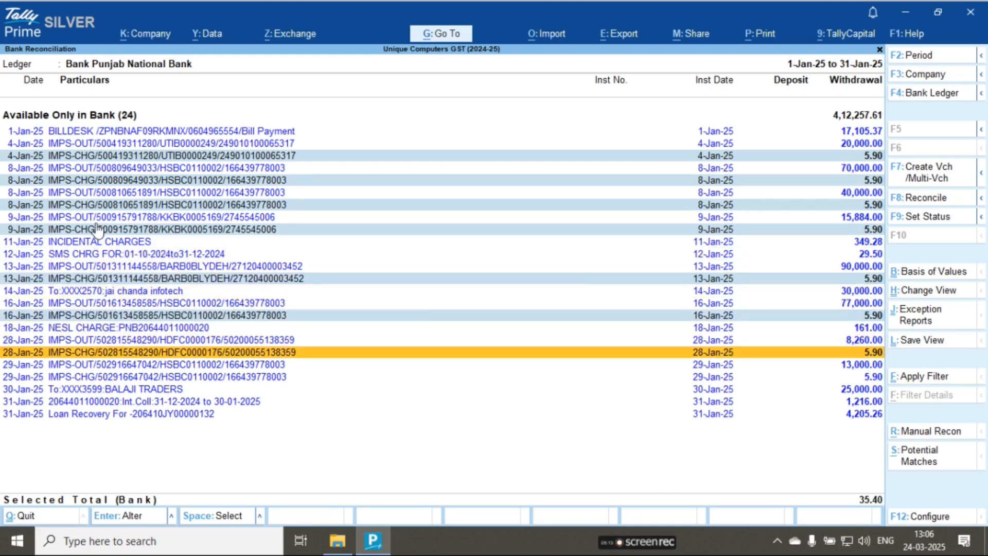
pyautogui.press('space')
pyautogui.press('Down')
pyautogui.press('Down')
pyautogui.press('space')
pyautogui.press('Up')
pyautogui.press('Up')
pyautogui.press('Up')
pyautogui.press('Up')
pyautogui.press('Up')
pyautogui.press('Up')
pyautogui.press('Up')
pyautogui.press('Up')
pyautogui.press('Up')
pyautogui.press('Up')
pyautogui.press('Up')
pyautogui.press('Up')
pyautogui.press('Up')
pyautogui.press('Up')
pyautogui.press('Up')
pyautogui.press('Up')
pyautogui.press('Up')
pyautogui.press('Up')
pyautogui.press('Up')
pyautogui.press('Up')
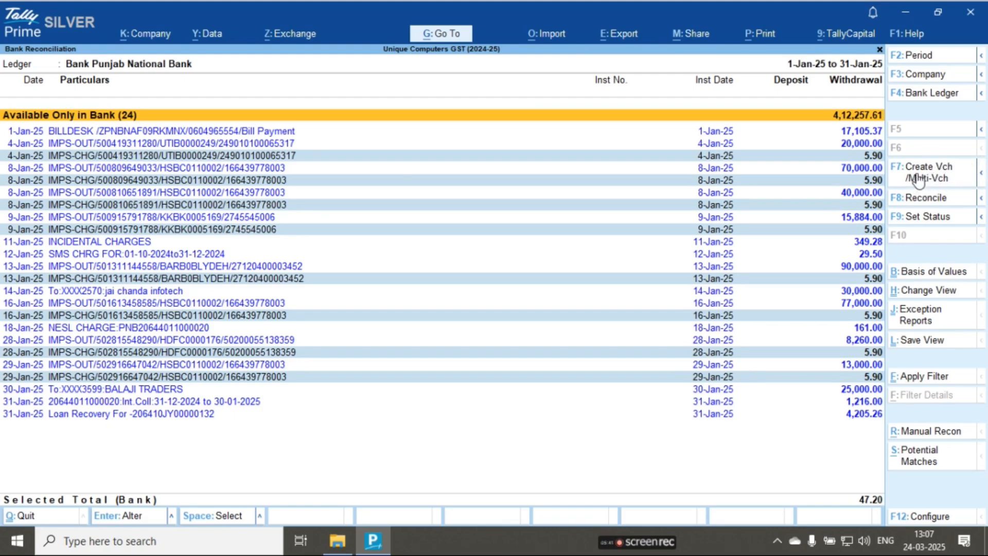
# - Try a consolidated payment voucher for the selected bank charges using the IMPS Charge ledger, and discard it without saving
pyautogui.click(982, 178)
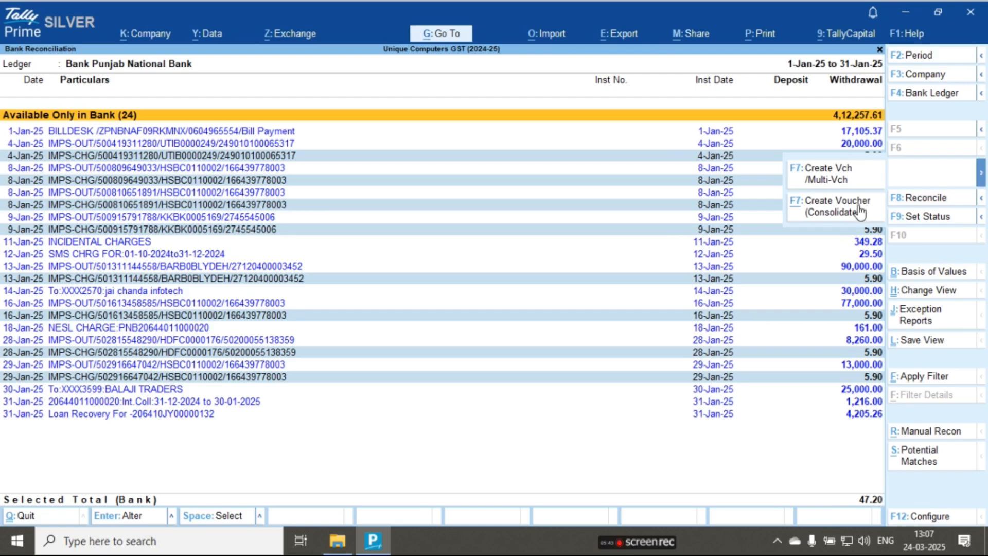
pyautogui.click(817, 213)
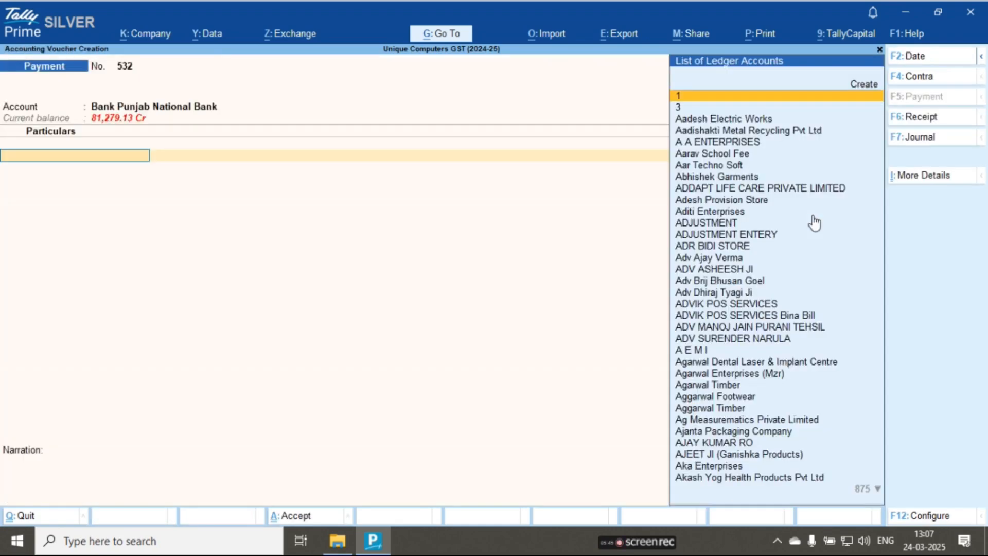
pyautogui.write('imps')
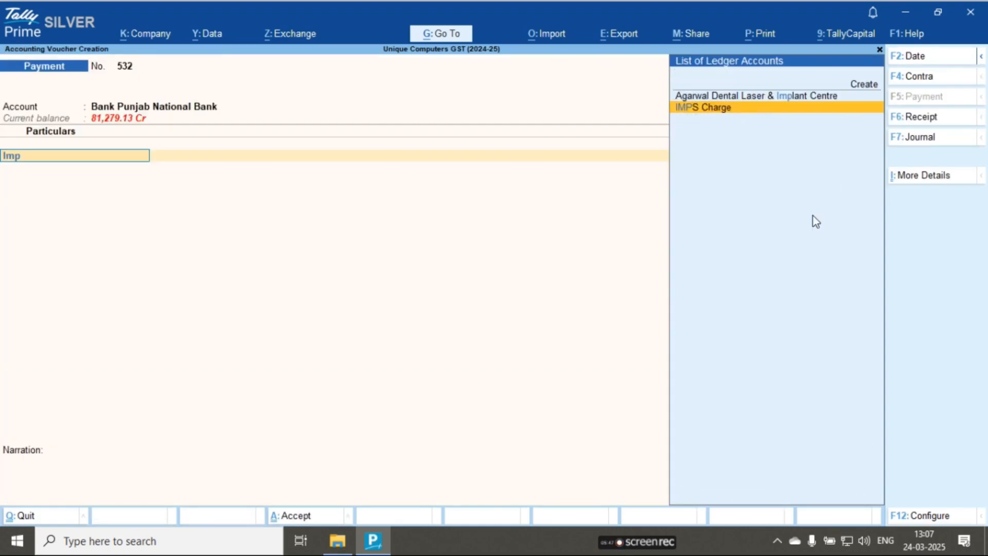
pyautogui.press('Return')
pyautogui.press('Escape')
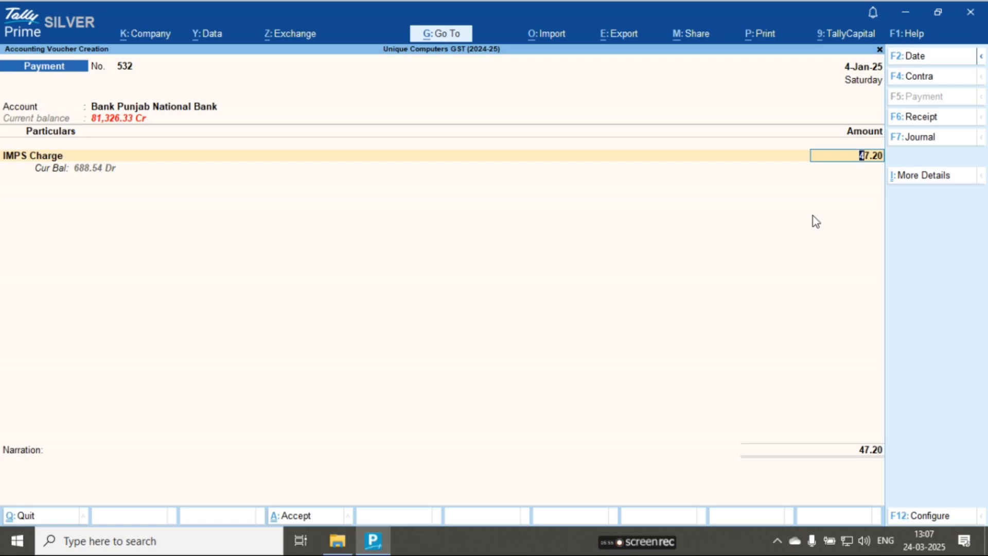
pyautogui.press('Return')
pyautogui.press('Return')
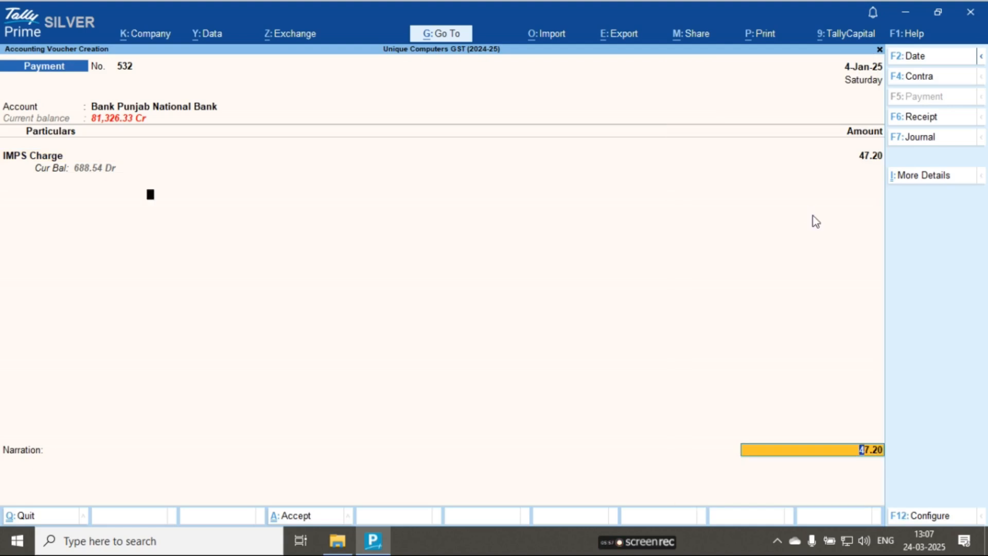
pyautogui.press('Escape')
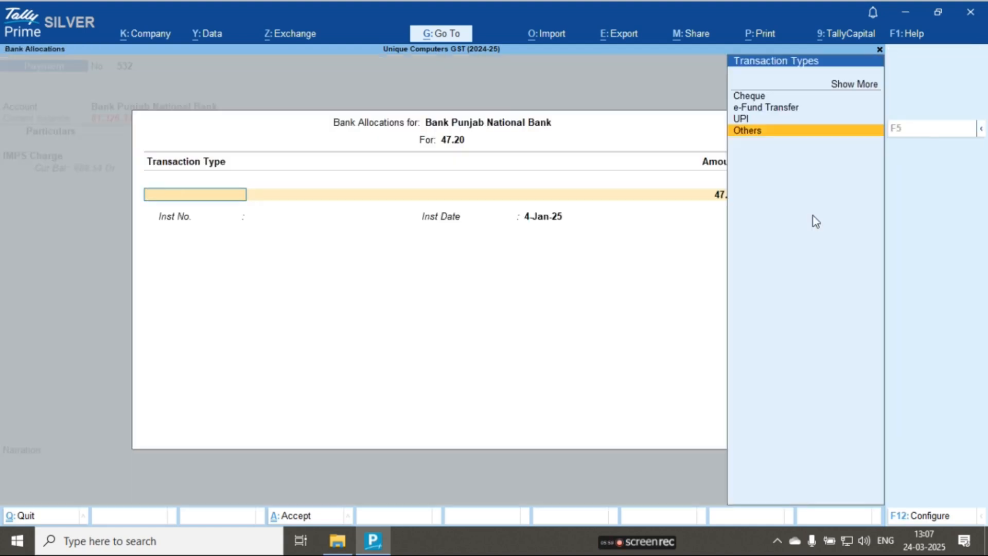
pyautogui.press('Escape')
pyautogui.press('Return')
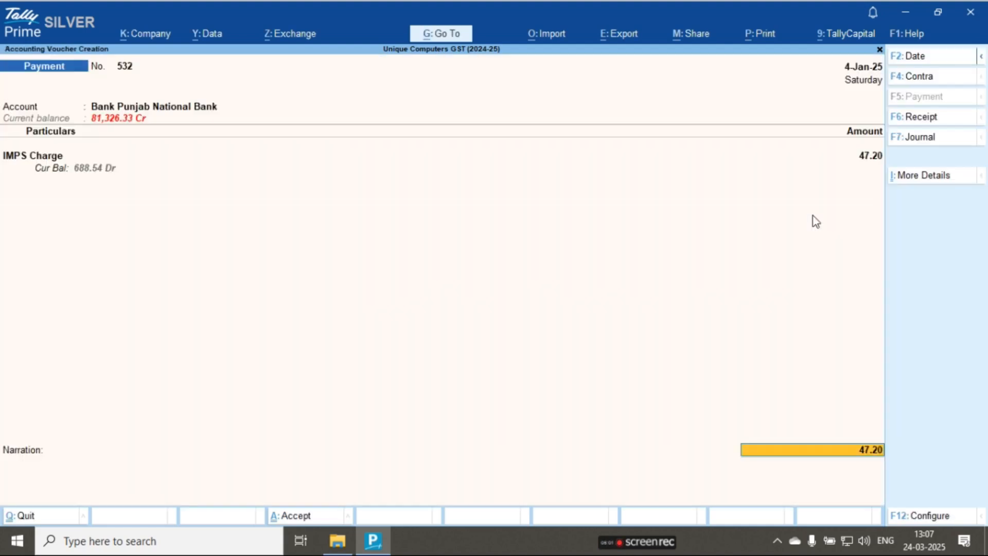
pyautogui.press('Escape')
pyautogui.press('Return')
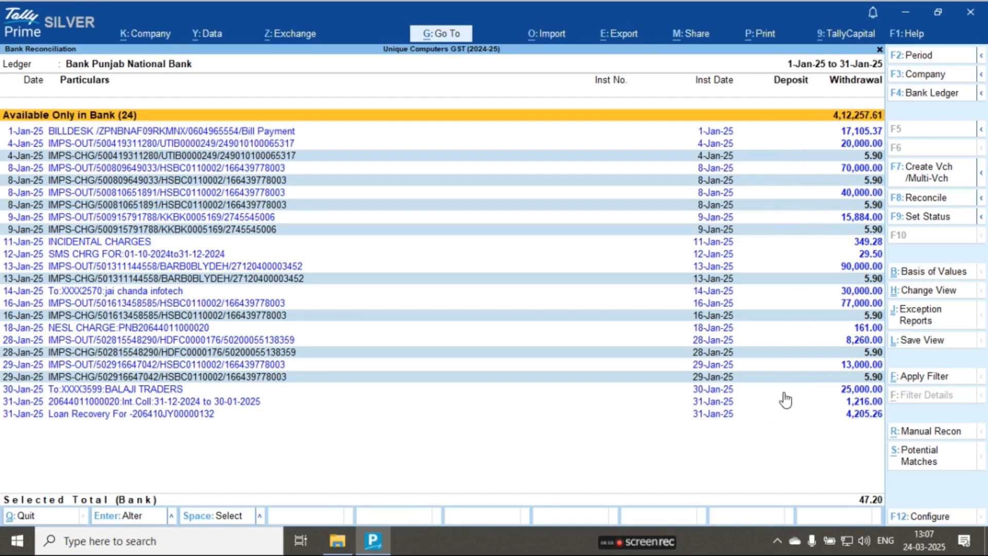
# - Start multiple voucher creation for the selected charges and assign the IMPS Charge ledger to the first two entries
pyautogui.click(923, 177)
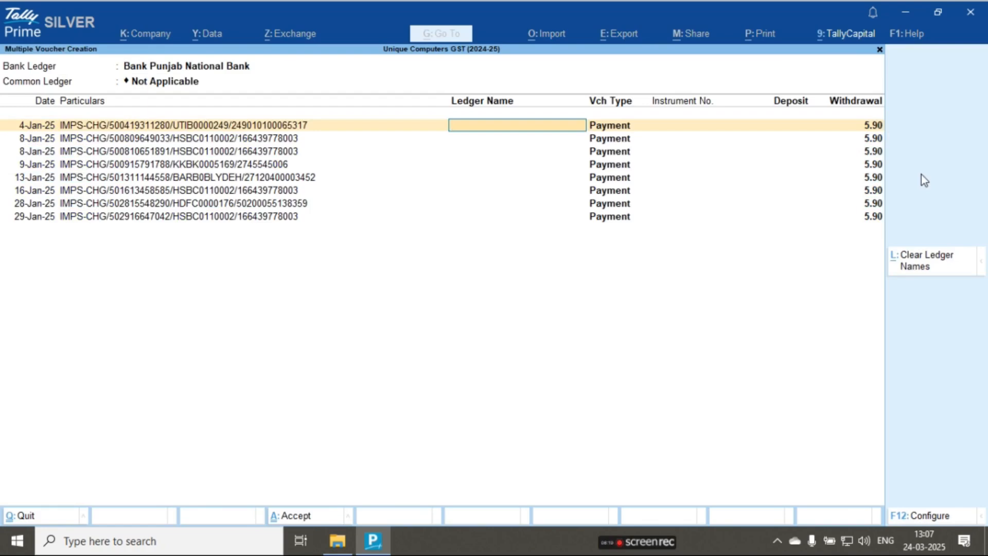
pyautogui.write('imps')
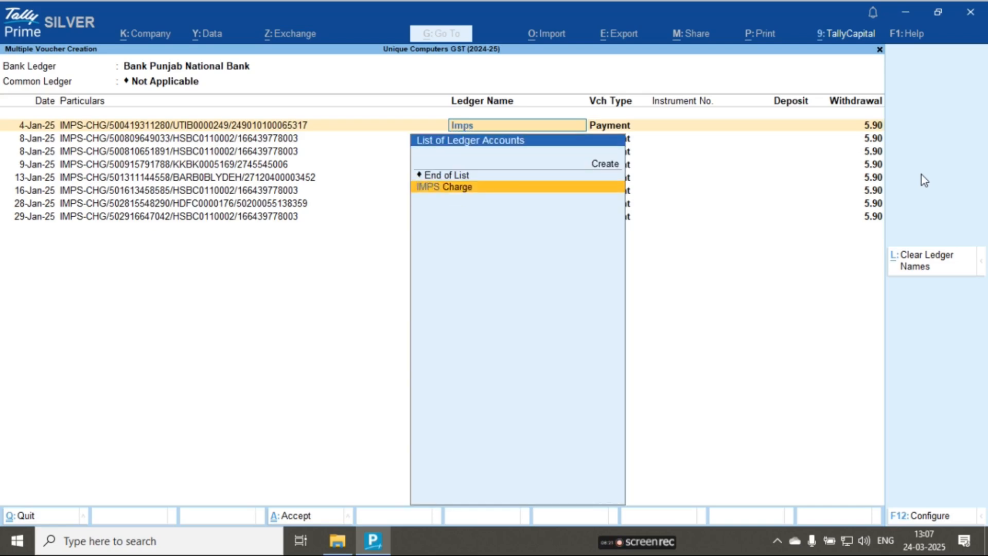
pyautogui.press('Return')
pyautogui.press('Return')
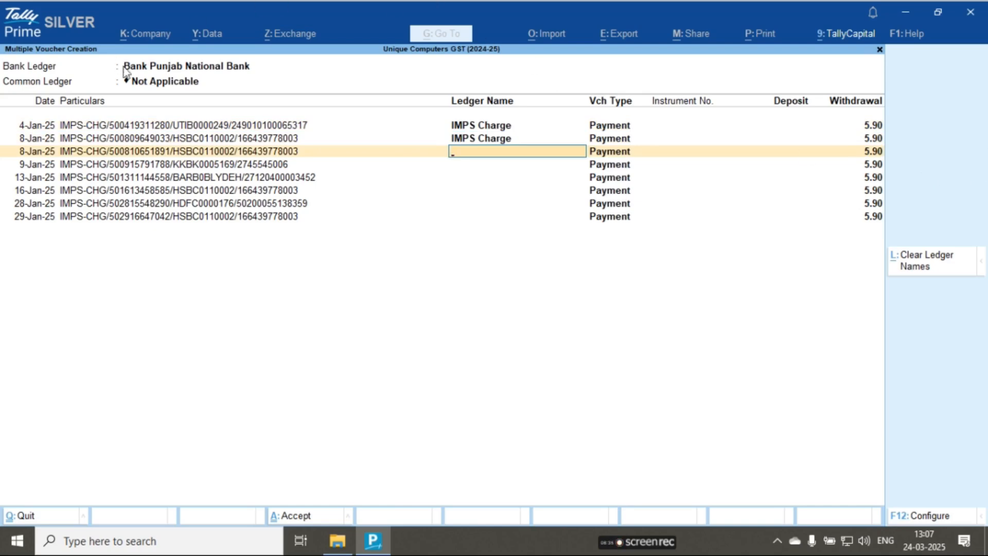
# - Set the common ledger to IMPS Charge so that it applies to all the listed payment entries
pyautogui.click(160, 84)
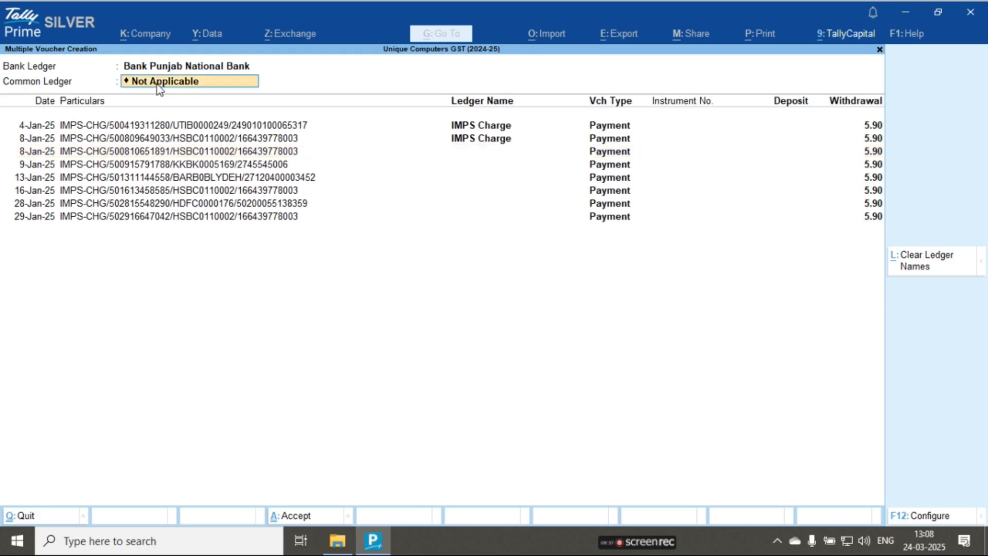
pyautogui.write('imps')
pyautogui.press('Return')
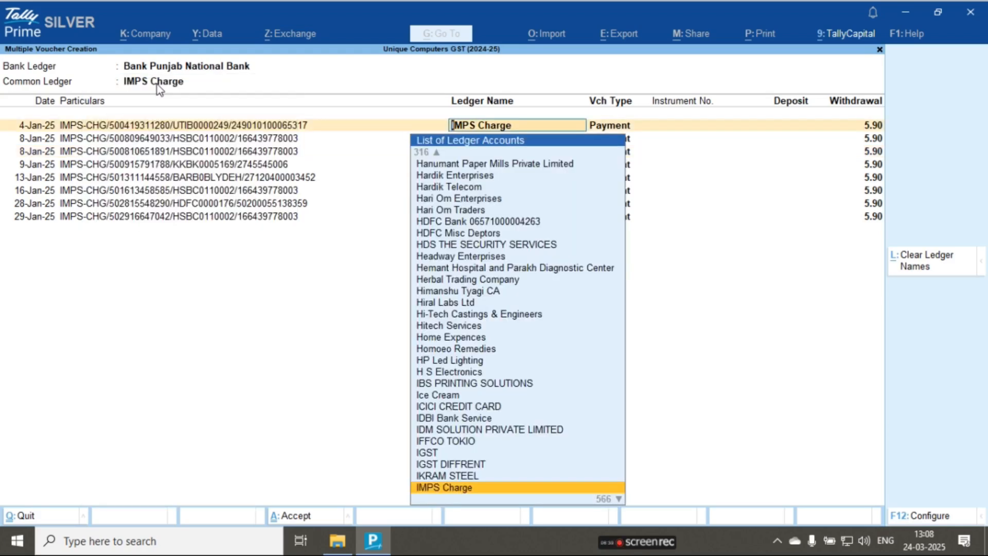
pyautogui.press('Return')
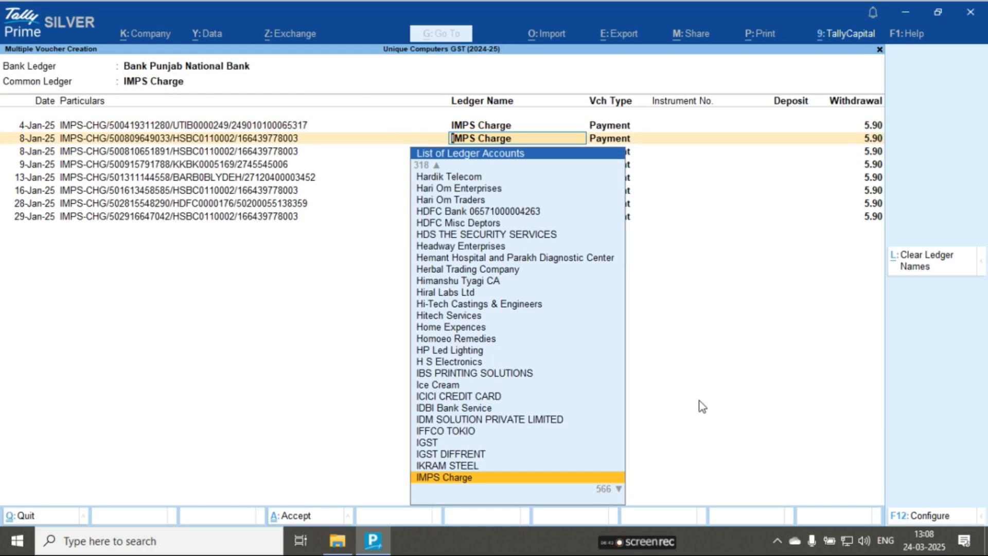
pyautogui.press('Return')
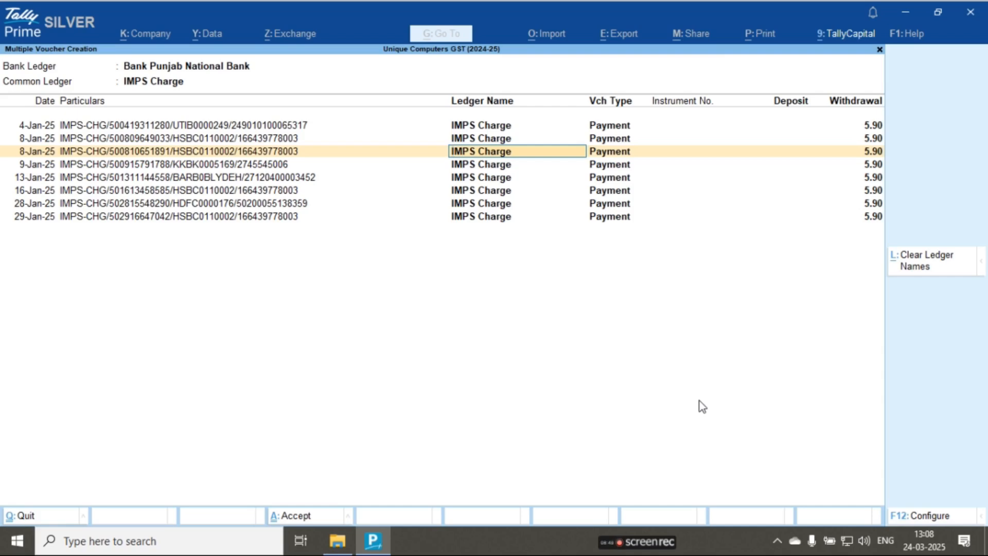
# - Save the IMPS Charge payment vouchers, mark them as regular and reconcile them, and return to the Gateway of Tally
pyautogui.press('ctrl')
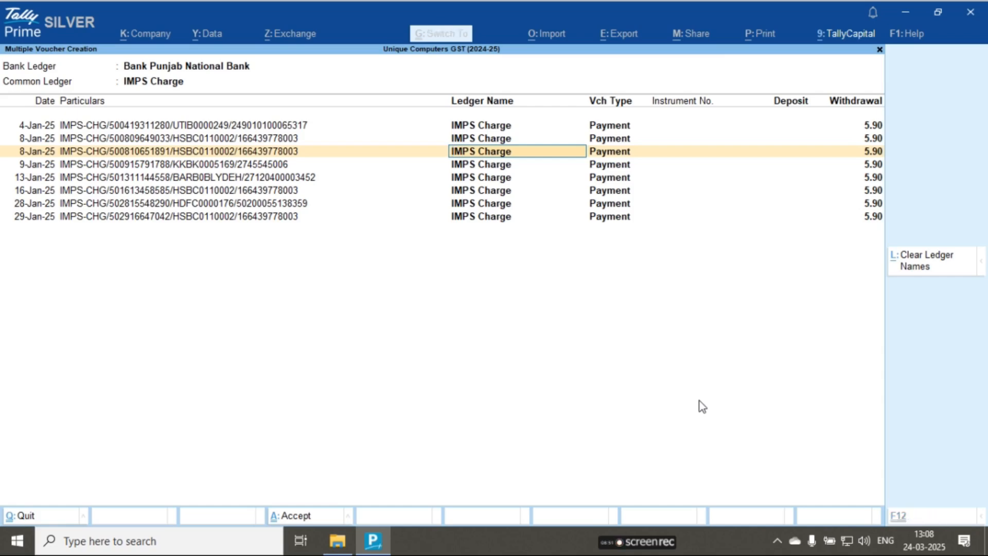
pyautogui.hotkey('ctrl', 'a')
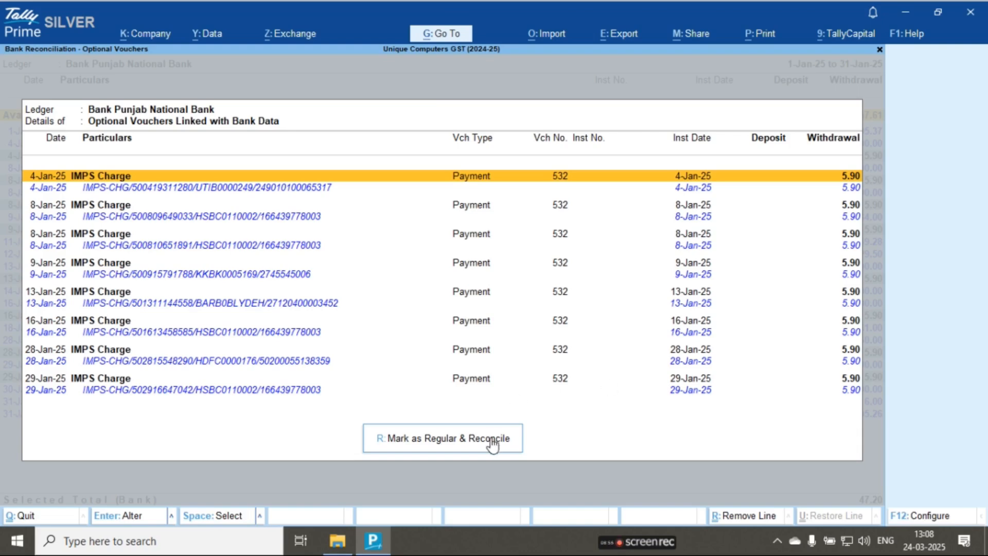
pyautogui.click(441, 445)
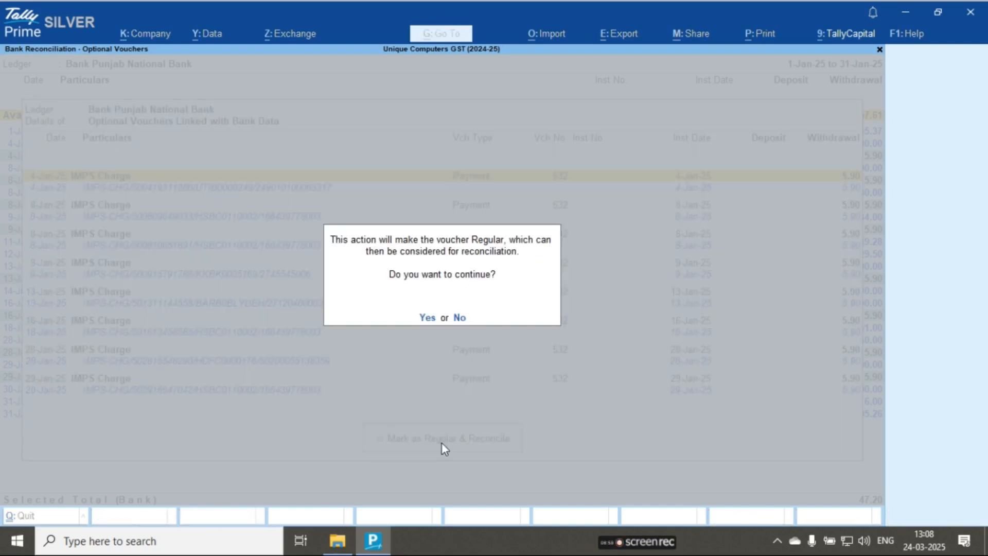
pyautogui.press('y')
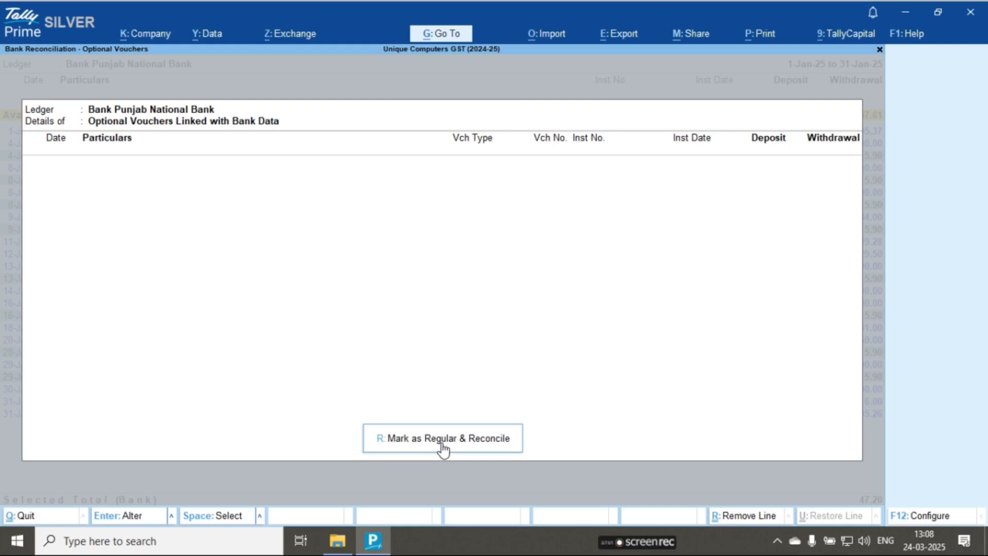
pyautogui.press('Escape')
pyautogui.press('Escape')
pyautogui.press('Escape')
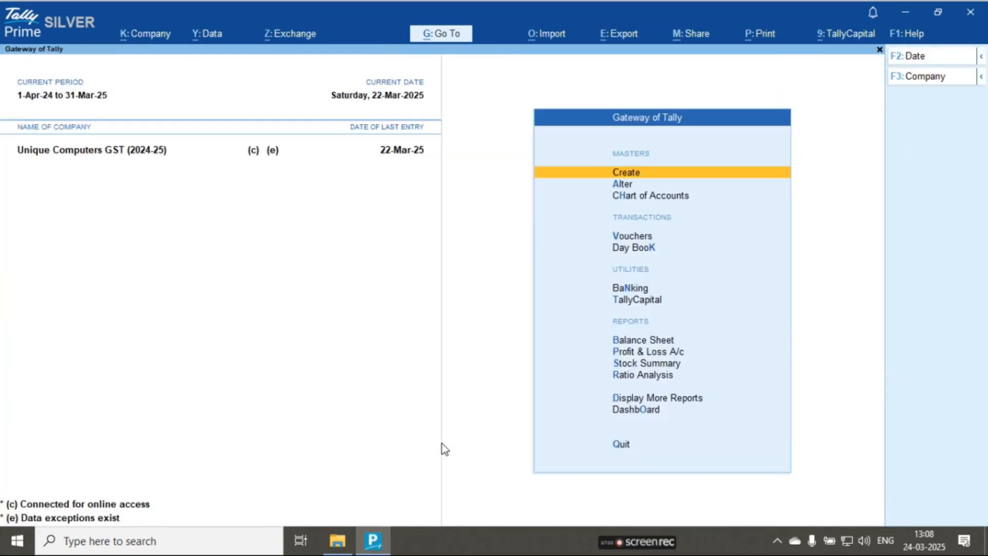
# - Open the ledger vouchers of Bank Punjab National Bank and check the posted IMPS Charge payments
pyautogui.press('n')
pyautogui.press('d')
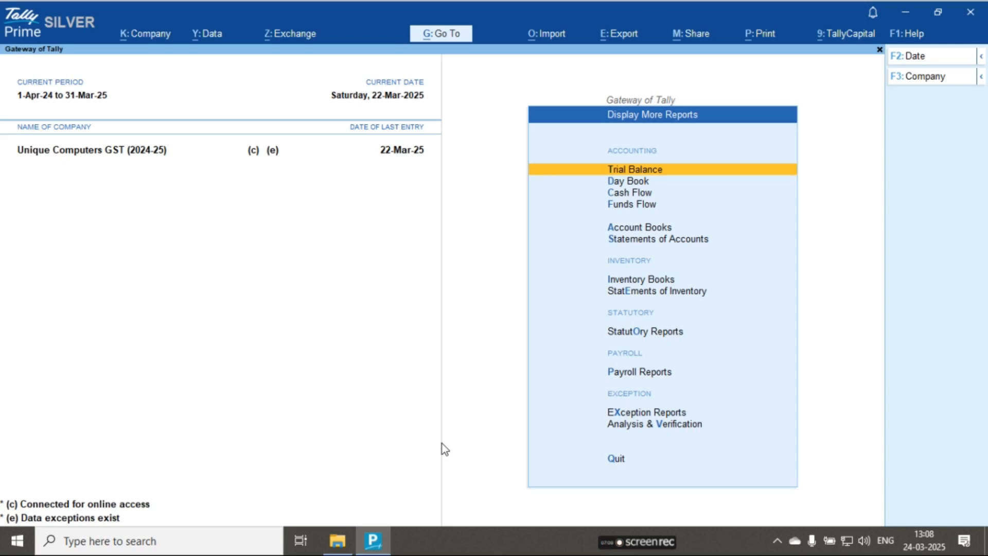
pyautogui.write('alBank')
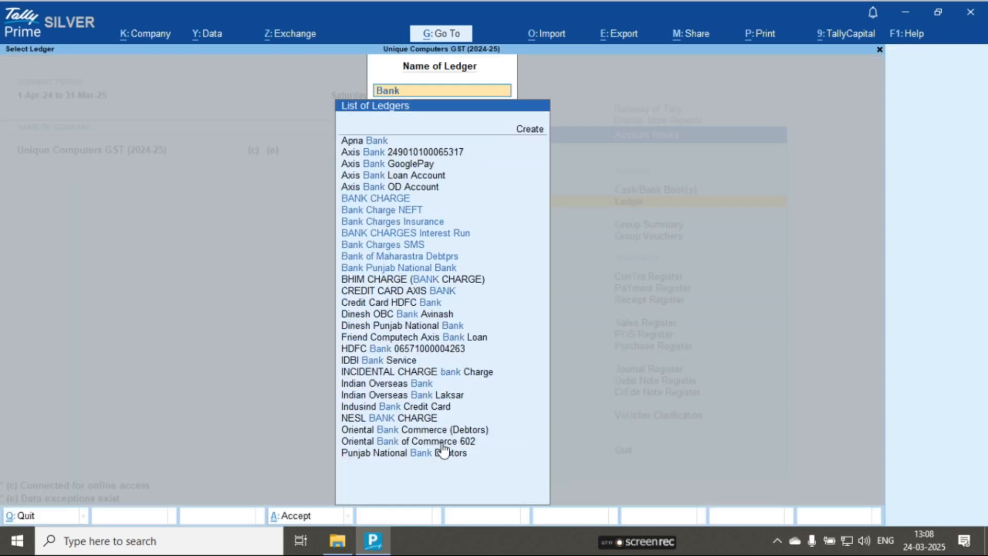
pyautogui.write(' P')
pyautogui.press('Return')
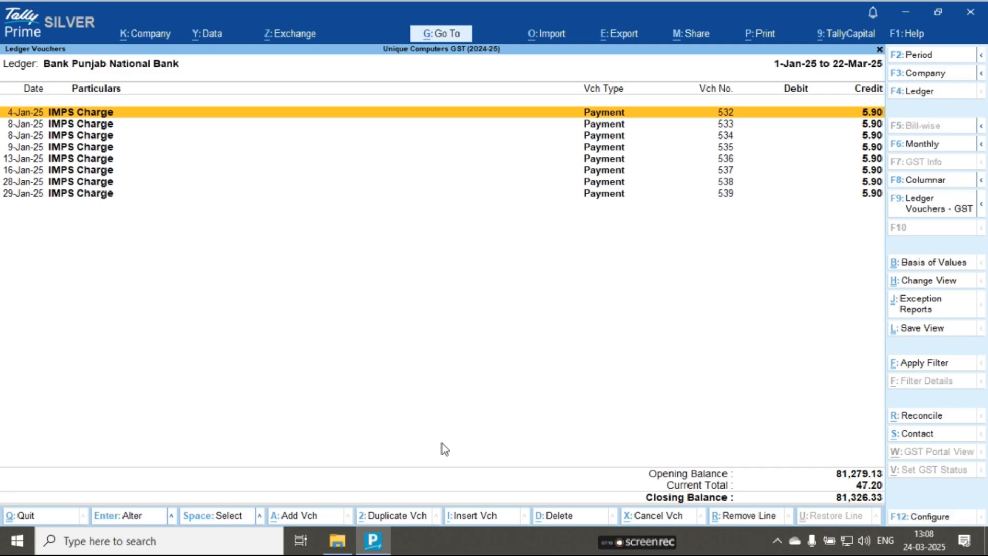
pyautogui.press('Escape')
pyautogui.press('Escape')
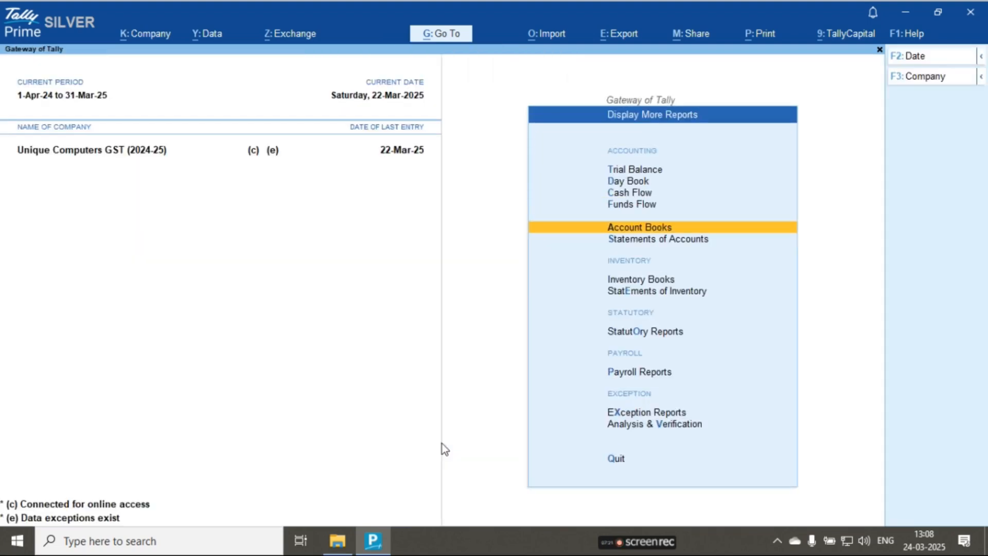
pyautogui.press('Escape')
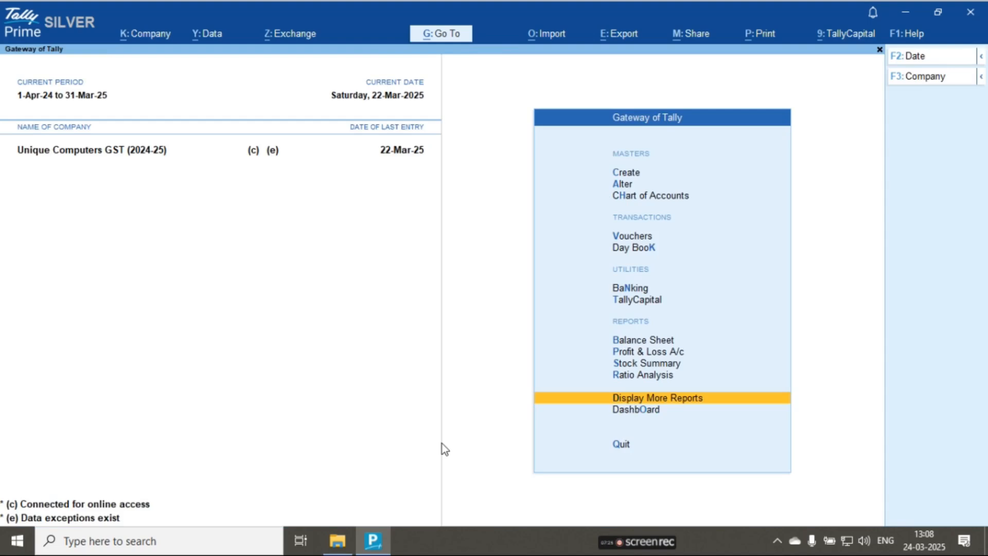
# - Open the Banking Activities report from the Gateway of Tally
pyautogui.press('Up')
pyautogui.press('Up')
pyautogui.press('Up')
pyautogui.press('Up')
pyautogui.press('Up')
pyautogui.press('Up')
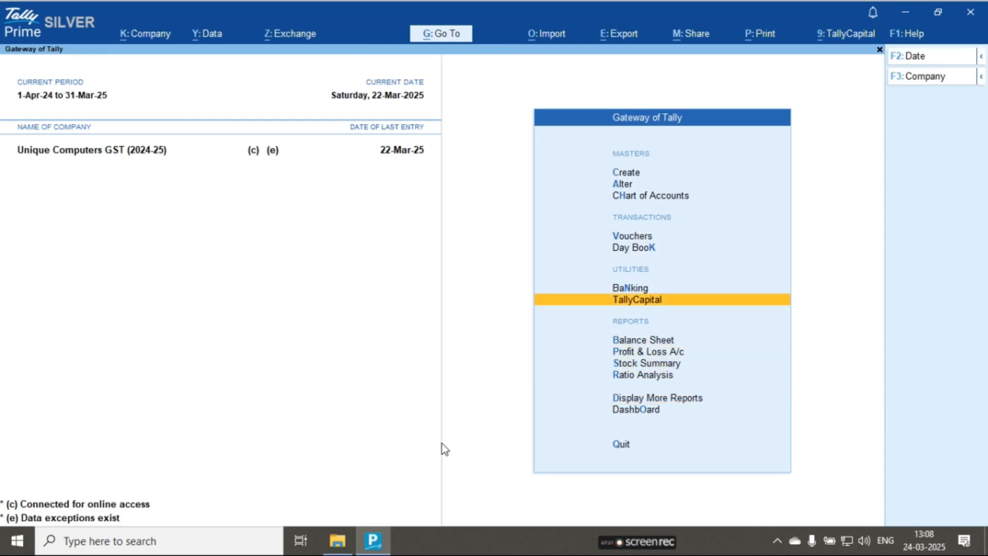
pyautogui.press('Return')
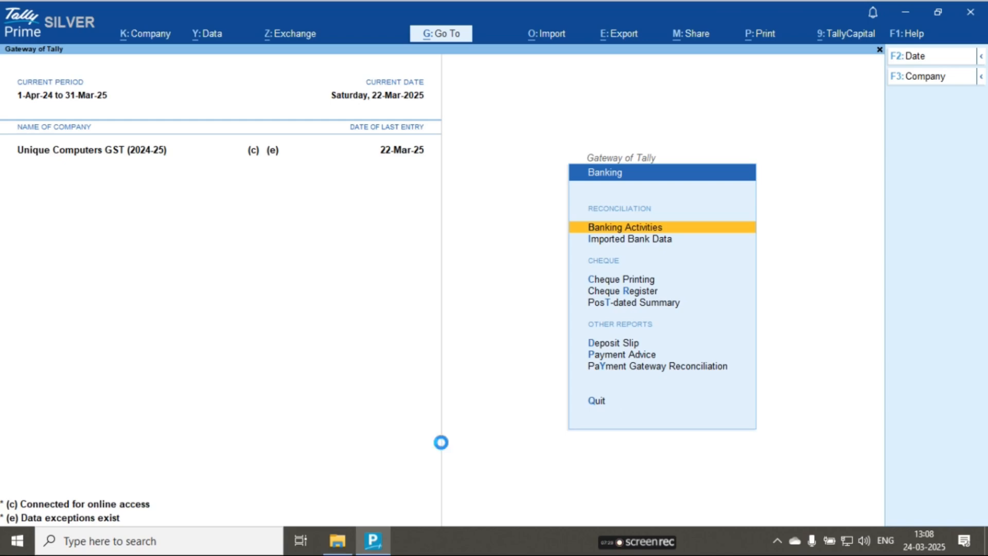
pyautogui.press('Return')
# - Open the Bank Reconciliation Summary of Bank Punjab National Bank from the Banking Activities list
pyautogui.press('Down')
pyautogui.press('Down')
pyautogui.press('Down')
pyautogui.press('Down')
pyautogui.press('Down')
pyautogui.press('Down')
pyautogui.press('Down')
pyautogui.press('Down')
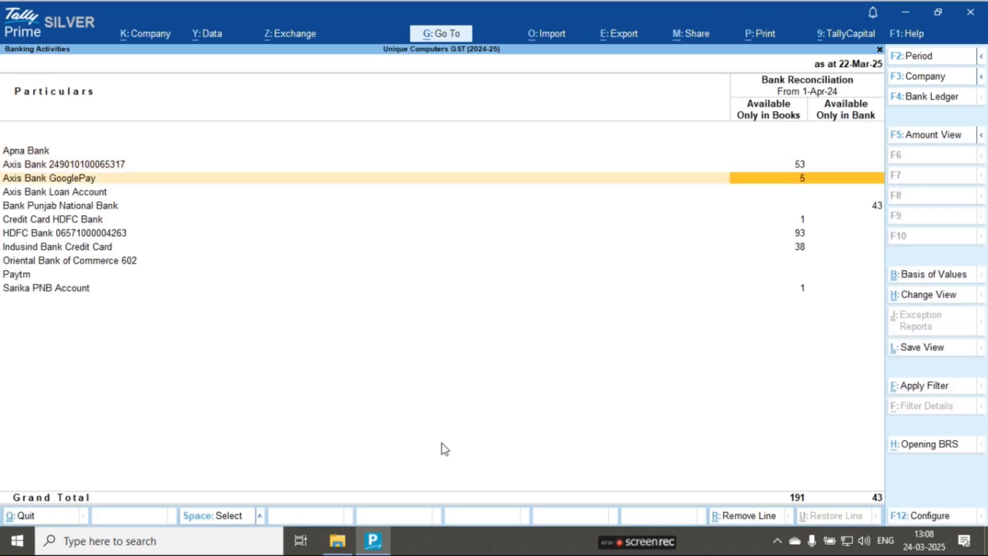
pyautogui.press('Up')
pyautogui.press('Up')
pyautogui.press('Up')
pyautogui.press('Up')
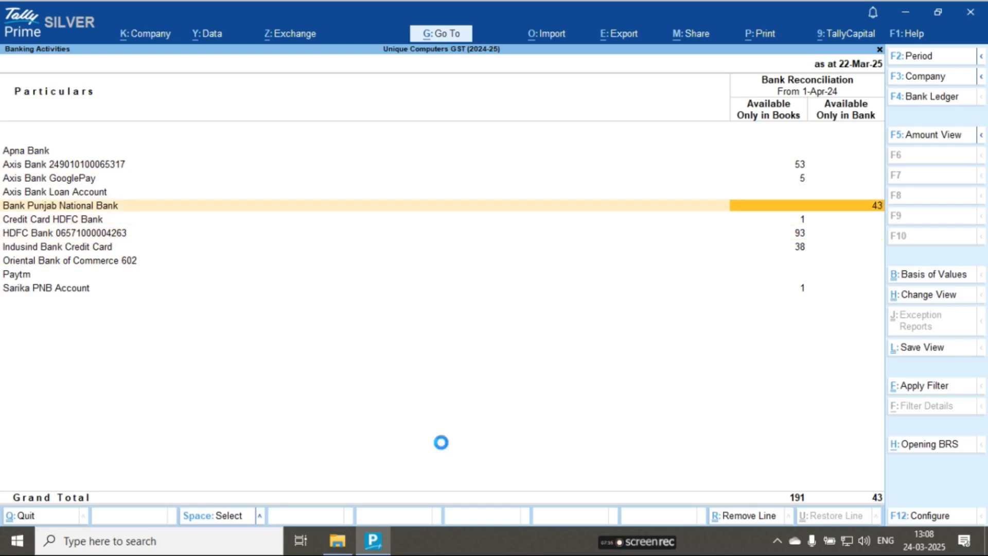
pyautogui.press('Return')
# - Open the list of withdrawals available only in bank for Bank Punjab National Bank
pyautogui.press('Down')
pyautogui.press('Down')
pyautogui.press('Down')
pyautogui.press('Down')
pyautogui.press('Down')
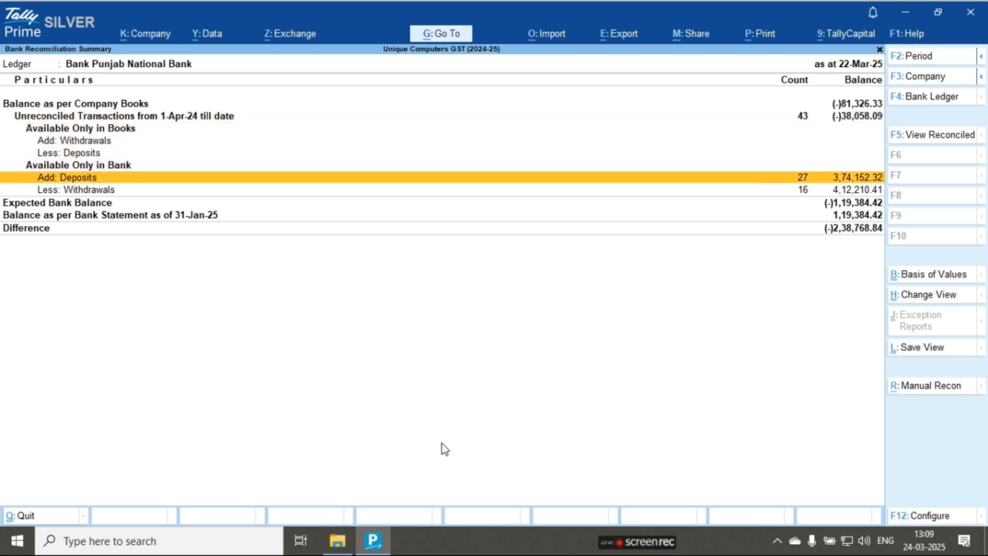
pyautogui.press('Down')
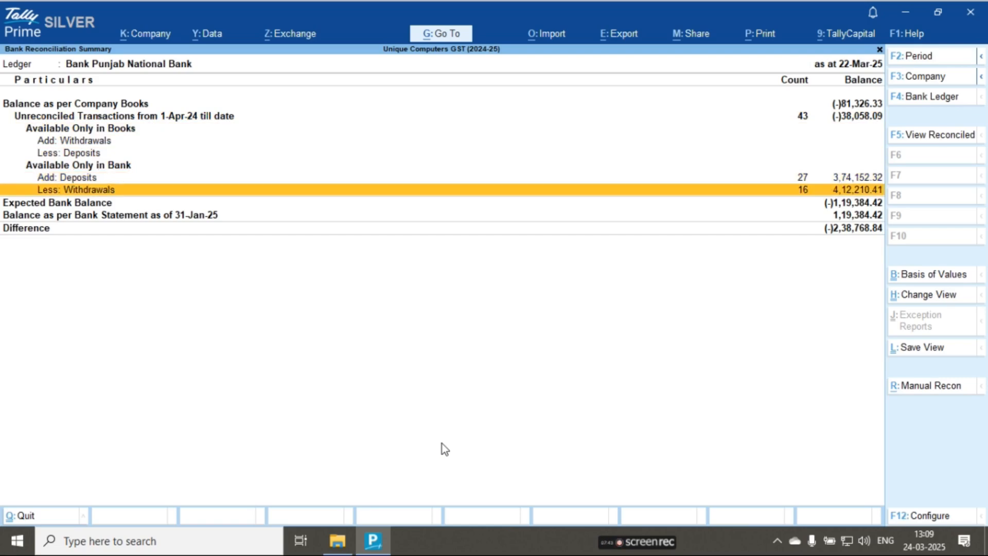
pyautogui.press('Return')
pyautogui.press('Down')
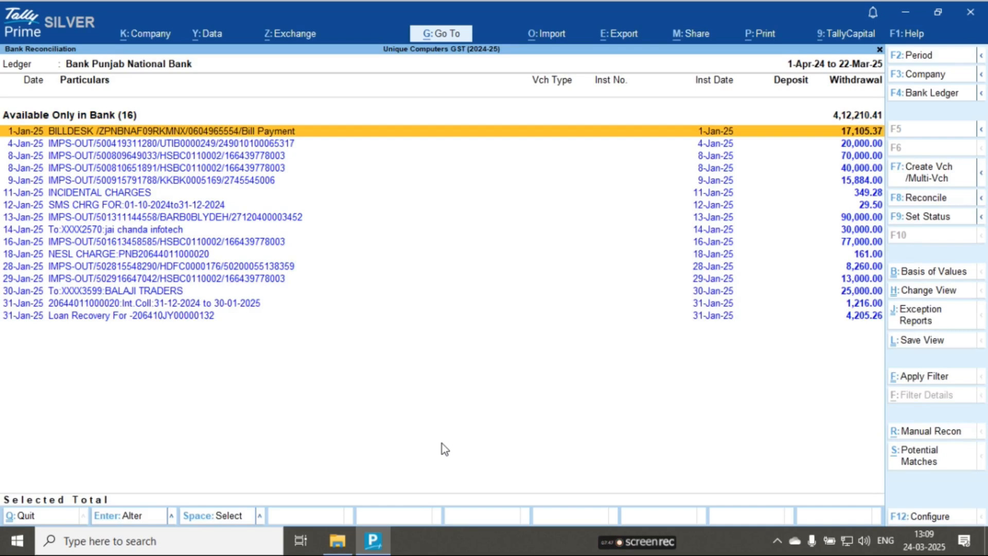
pyautogui.press('Down')
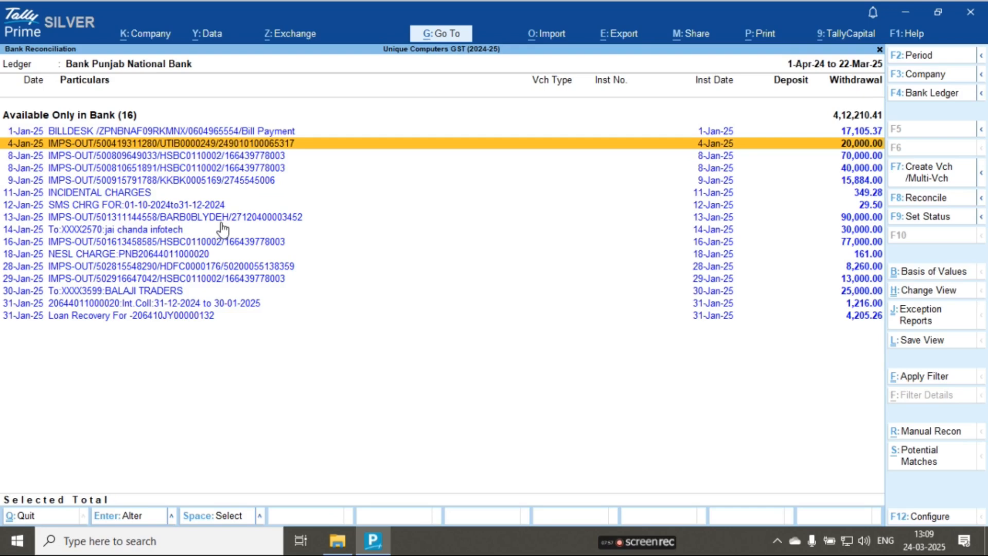
# - Create a payment voucher for the 16-Jan-25 withdrawal of 77,000.00 with the Elcom Trading Company Pvt. Ltd. (TallySolutions) ledger
pyautogui.click(205, 243)
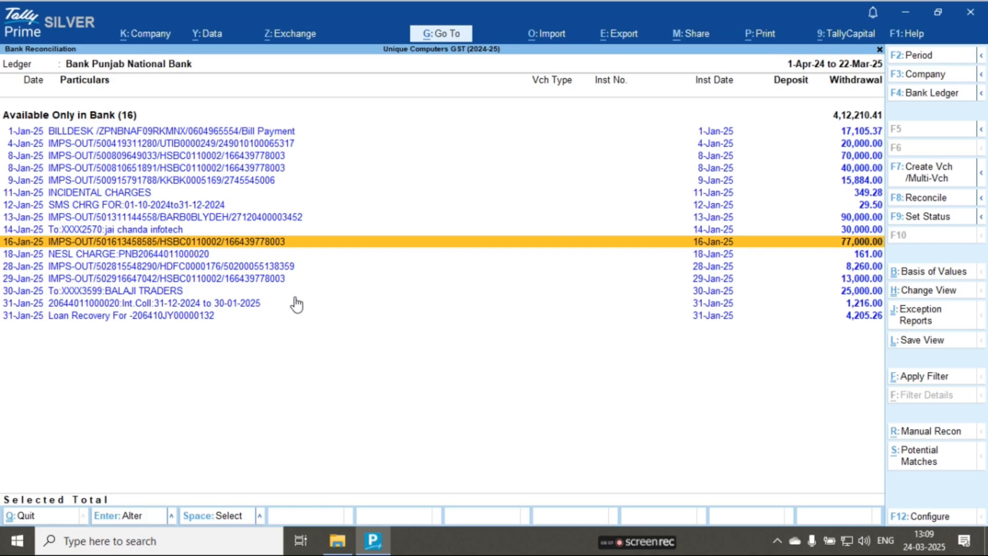
pyautogui.click(927, 179)
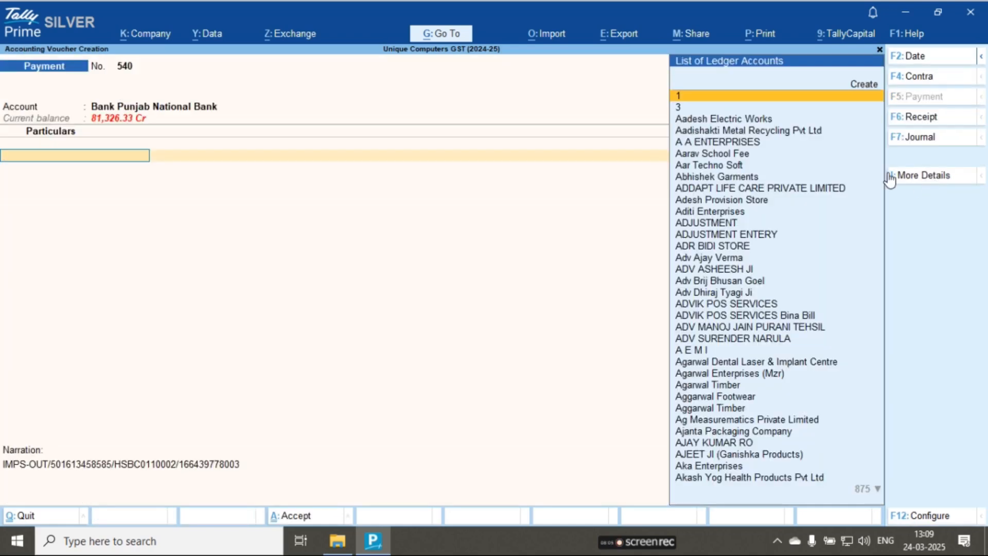
pyautogui.write('Elco')
pyautogui.press('Down')
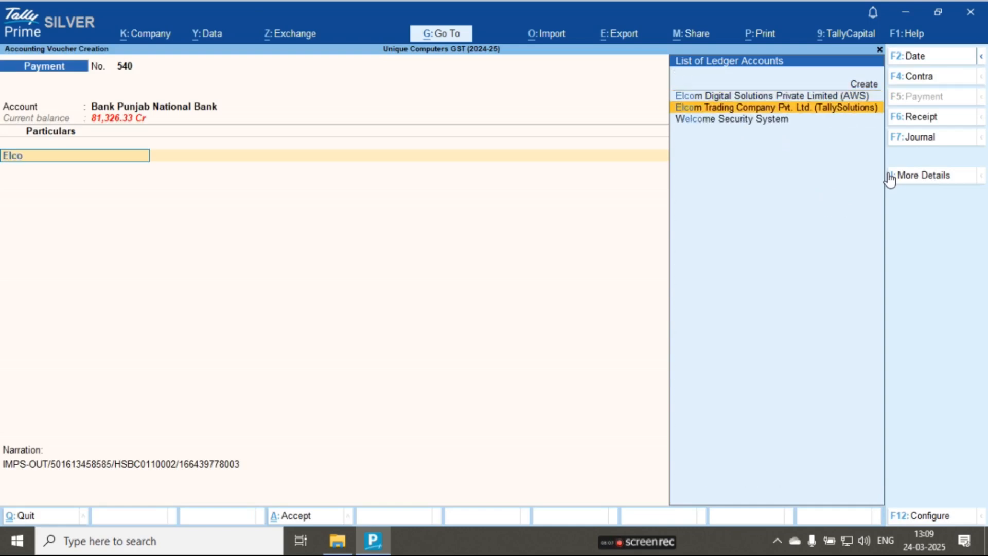
pyautogui.press('Return')
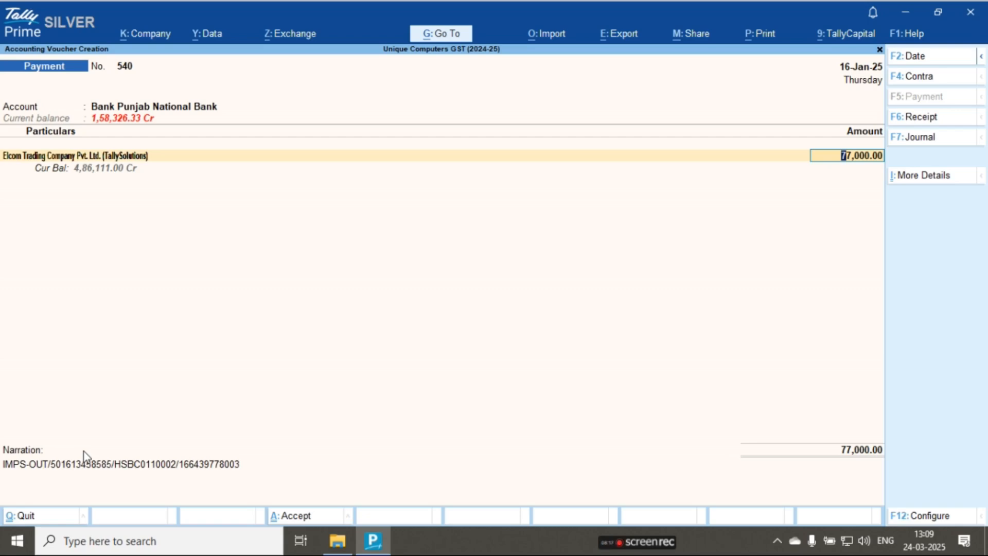
# - Set the bill-wise adjustment of the Elcom payment to Agst Ref and allocate pending bill 258 for 3,593.00 Cr
pyautogui.press('Return')
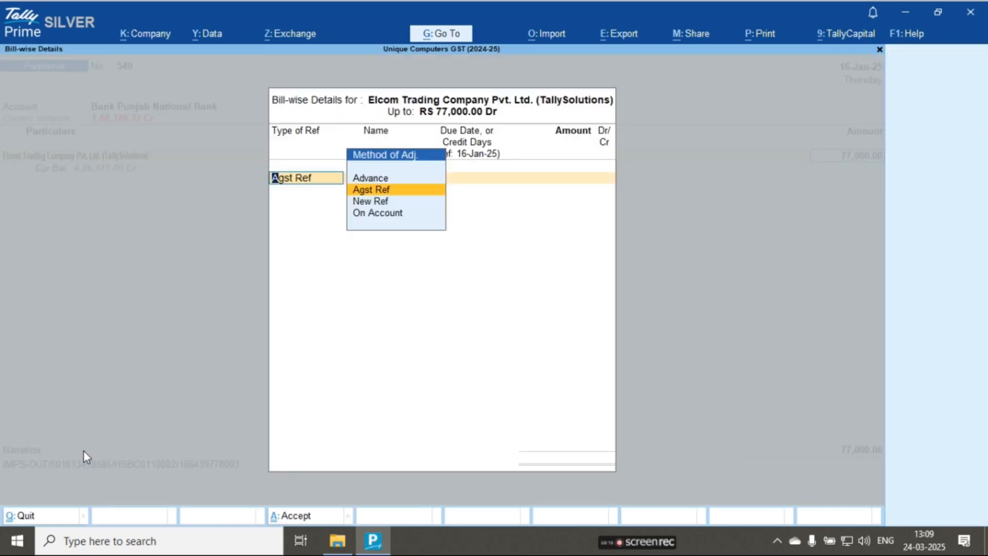
pyautogui.press('Return')
pyautogui.press('Down')
pyautogui.press('Down')
pyautogui.press('Down')
pyautogui.press('Down')
pyautogui.press('Down')
pyautogui.press('Down')
pyautogui.press('Down')
pyautogui.press('Down')
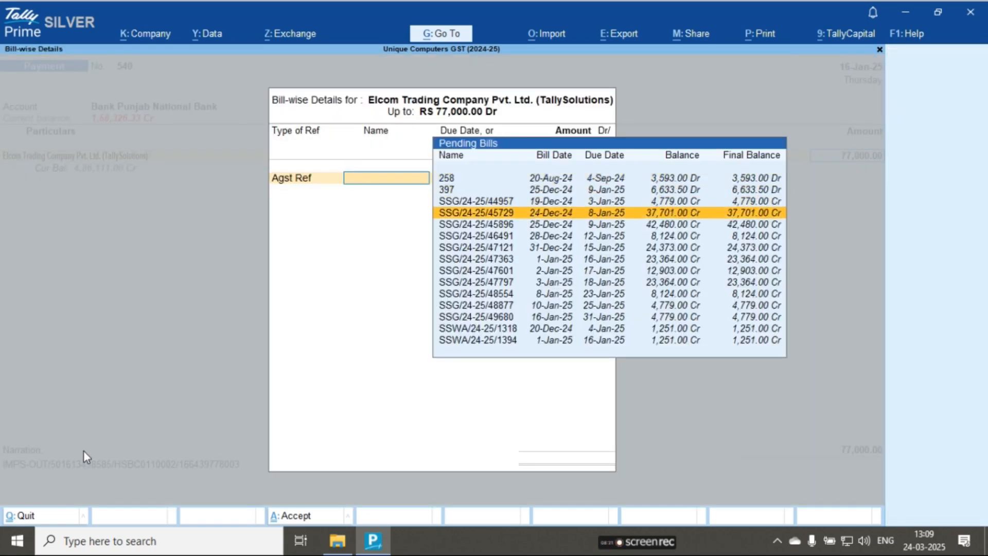
pyautogui.press('Up')
pyautogui.press('Up')
pyautogui.press('Up')
pyautogui.press('Up')
pyautogui.press('Up')
pyautogui.press('Up')
pyautogui.press('Up')
pyautogui.press('Up')
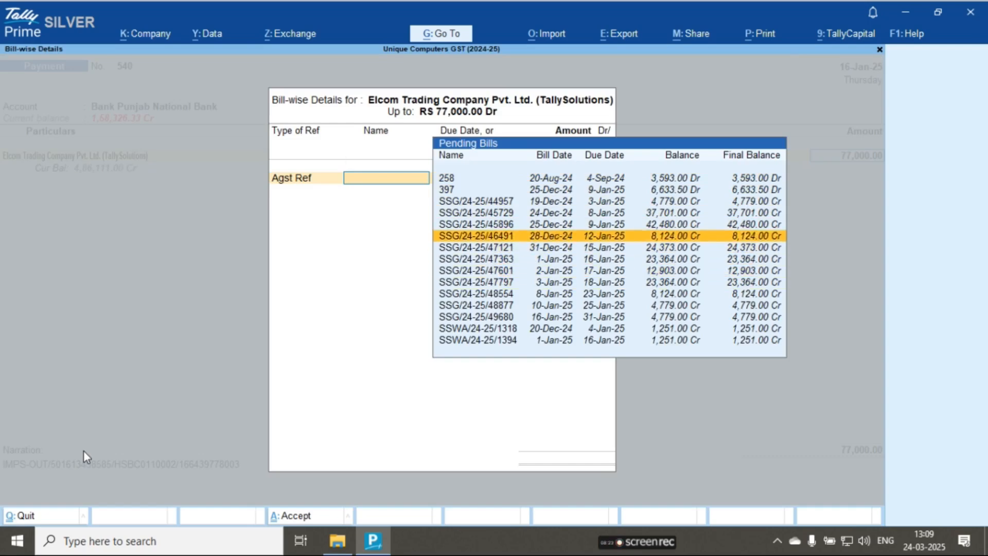
pyautogui.press('Return')
# - Allocate the rest of the Elcom payment against bills 397, SSG/24-25/44957, SSG/24-25/45729, SSG/24-25/45896 and SSG/24-25/46491, and save the voucher
pyautogui.press('Return')
pyautogui.press('Return')
pyautogui.press('Return')
pyautogui.press('Return')
pyautogui.press('Return')
pyautogui.press('Return')
pyautogui.press('Return')
pyautogui.press('Return')
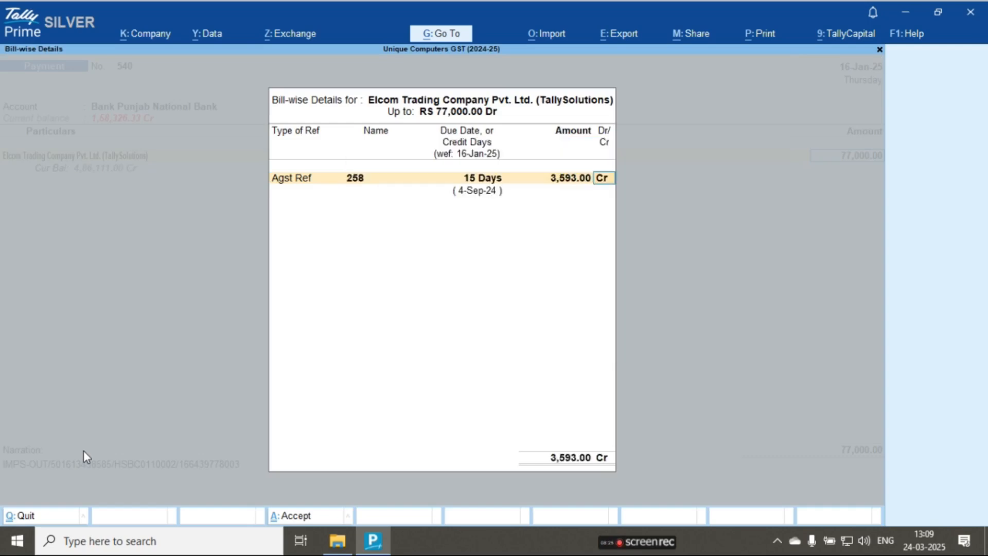
pyautogui.press('Return')
pyautogui.press('Return')
pyautogui.press('Return')
pyautogui.press('Return')
pyautogui.press('Return')
pyautogui.press('Return')
pyautogui.press('Return')
pyautogui.press('Return')
pyautogui.press('Return')
pyautogui.press('Return')
pyautogui.press('Return')
pyautogui.press('Return')
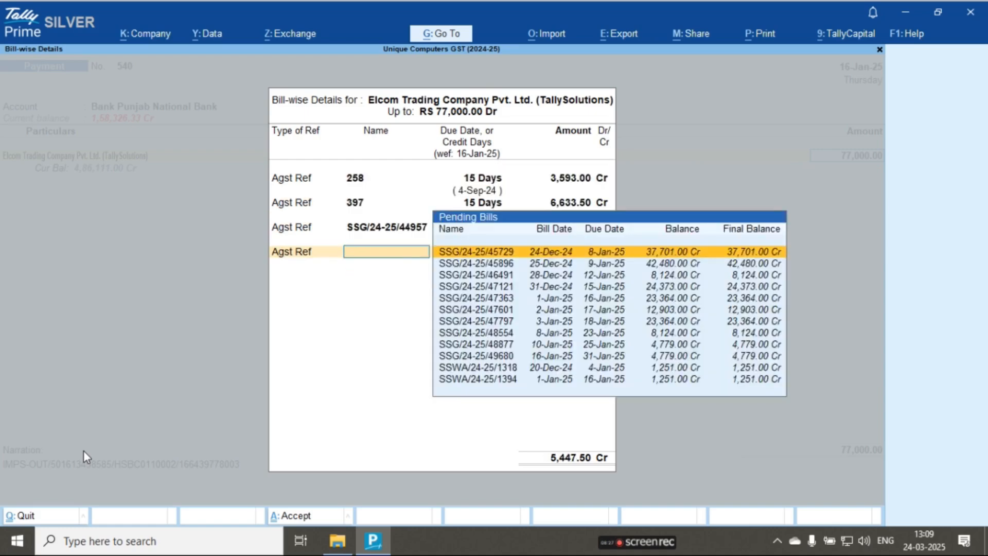
pyautogui.press('Return')
pyautogui.press('Return')
pyautogui.press('Return')
pyautogui.press('Return')
pyautogui.press('Return')
pyautogui.press('Return')
pyautogui.press('Return')
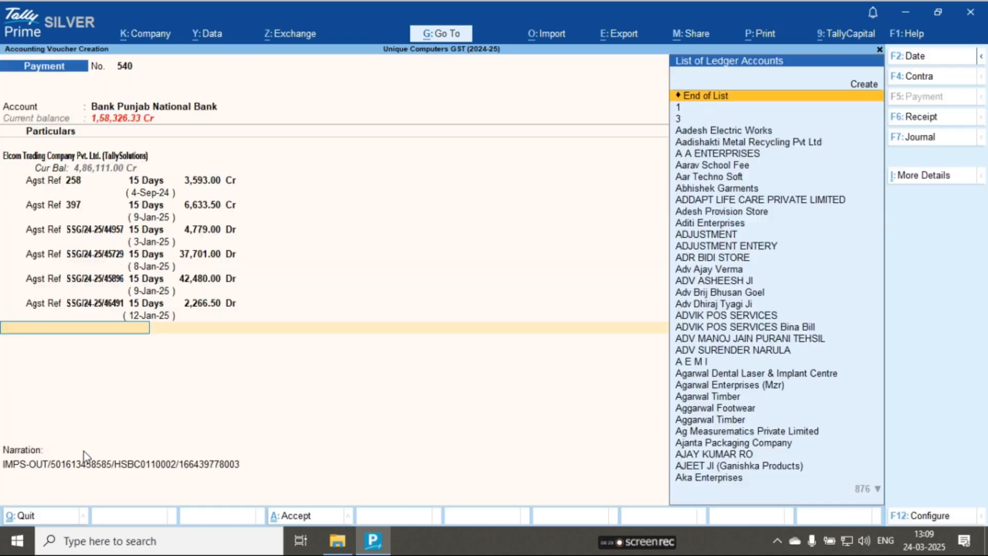
pyautogui.press('Return')
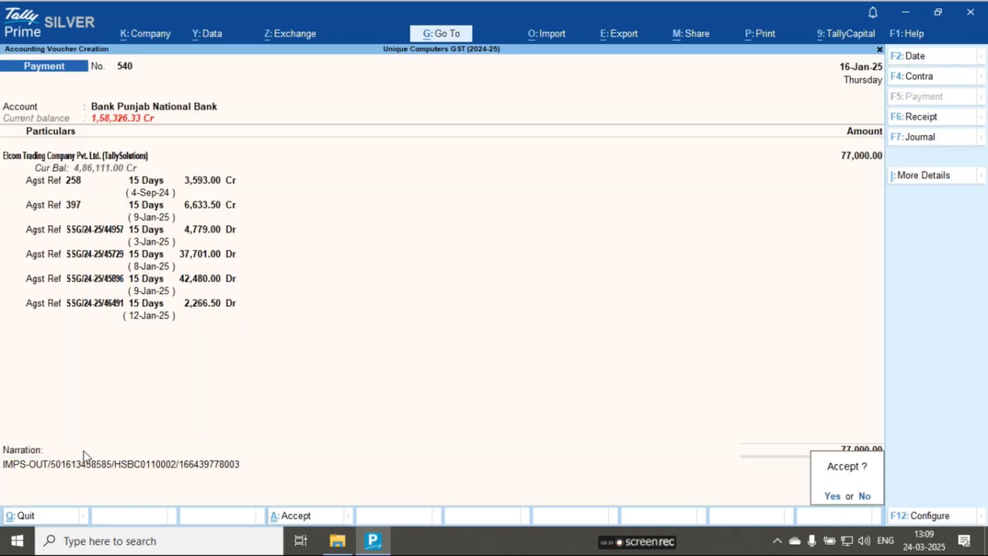
pyautogui.press('Return')
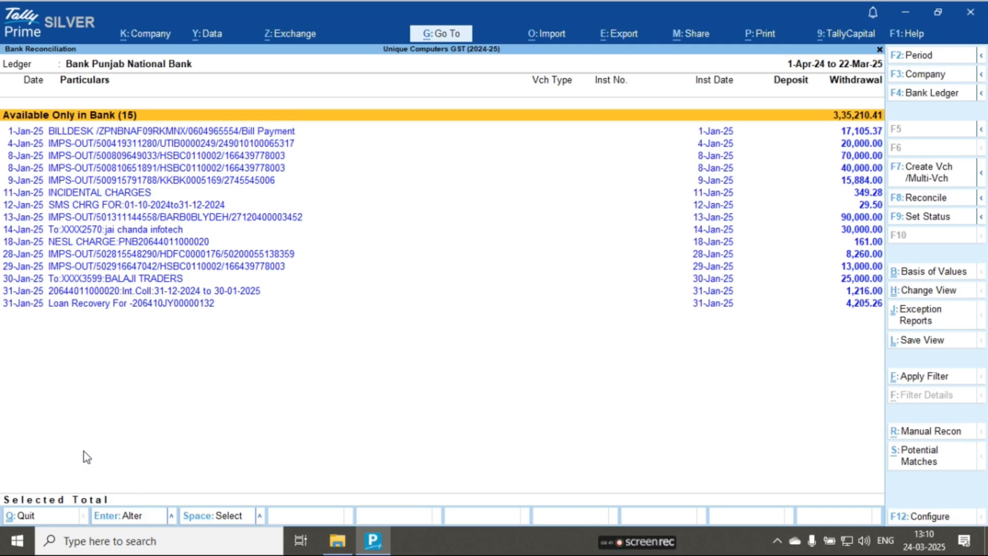
# - Select all remaining bank-only withdrawals from 1-Jan-25 to 31-Jan-25 and start multiple voucher creation for them
pyautogui.press('Down')
pyautogui.hotkey('shift', 'Down')
pyautogui.hotkey('shift', 'Down')
pyautogui.hotkey('shift', 'Down')
pyautogui.hotkey('shift', 'Down')
pyautogui.hotkey('shift', 'Down')
pyautogui.hotkey('shift', 'Down')
pyautogui.hotkey('shift', 'Down')
pyautogui.hotkey('shift', 'Down')
pyautogui.hotkey('shift', 'Down')
pyautogui.hotkey('shift', 'Down')
pyautogui.hotkey('shift', 'Down')
pyautogui.hotkey('shift', 'Down')
pyautogui.hotkey('shift', 'Down')
pyautogui.hotkey('shift', 'Down')
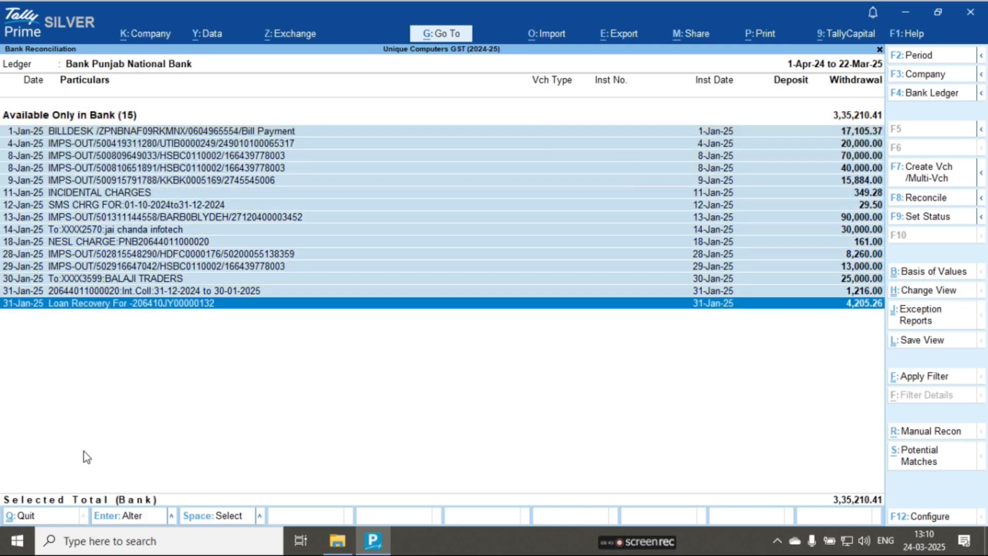
pyautogui.click(923, 176)
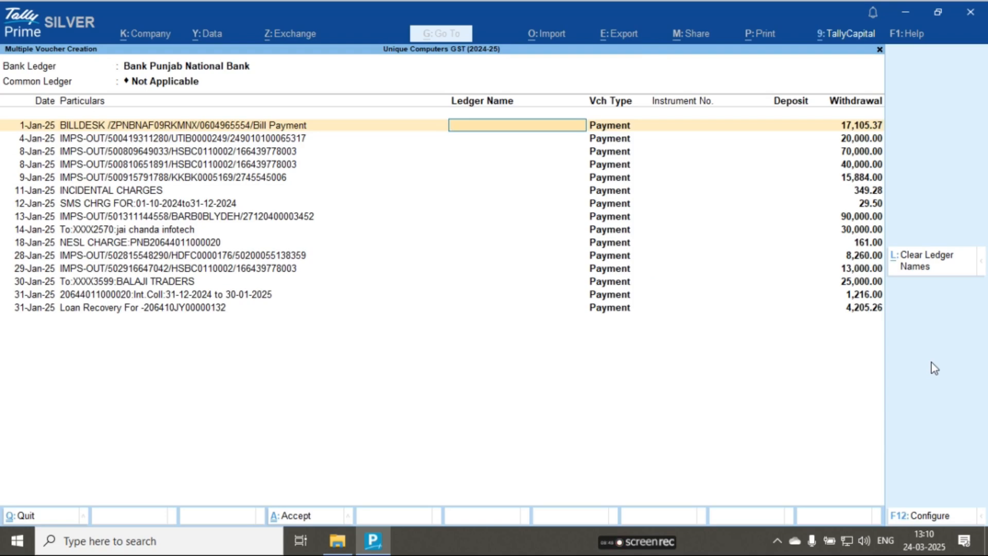
# - Assign R.K. Computers & RO Services to the 1-Jan-25 BILLDESK entry and the individual's HDFC ledger to the 4-Jan-25 withdrawal
pyautogui.write('Rk c')
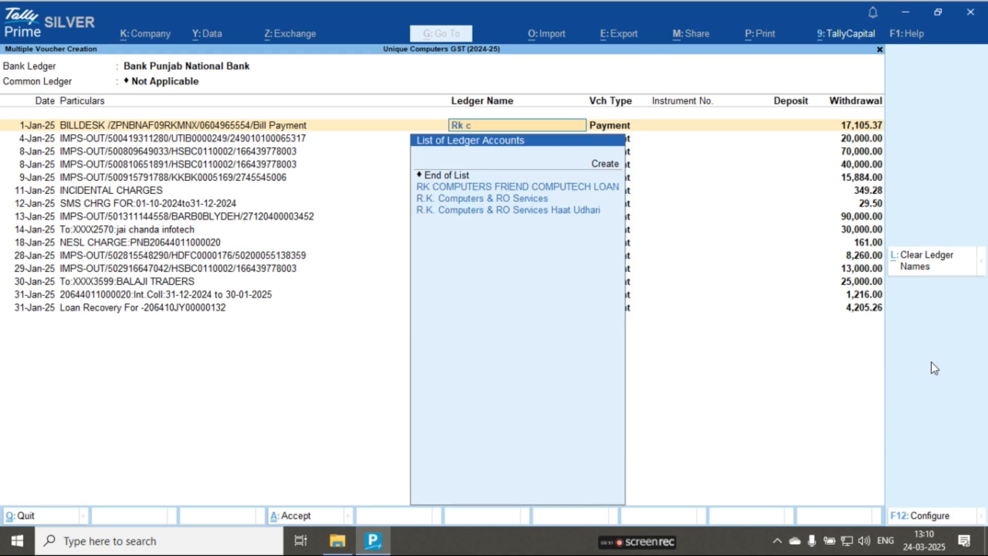
pyautogui.press('Down')
pyautogui.press('Return')
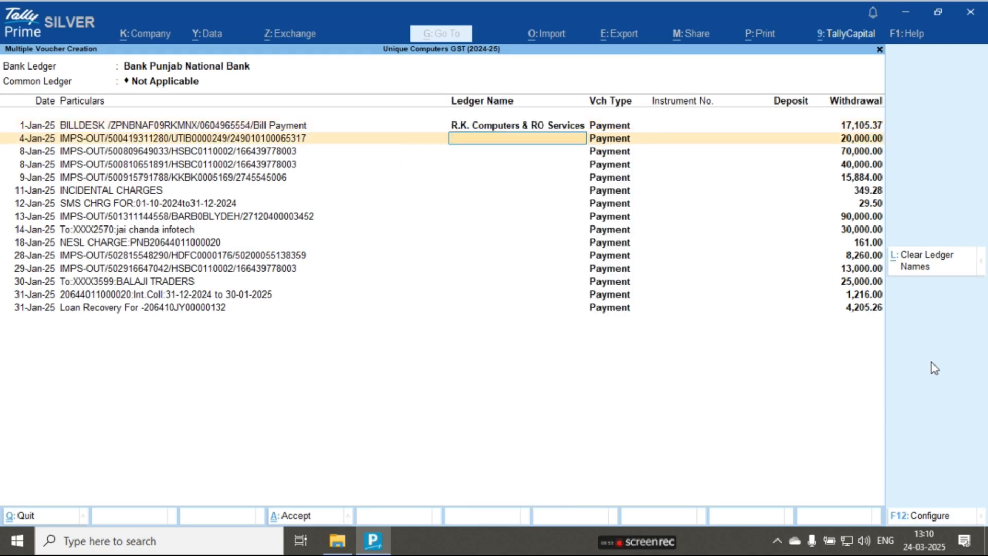
pyautogui.write('Munesh')
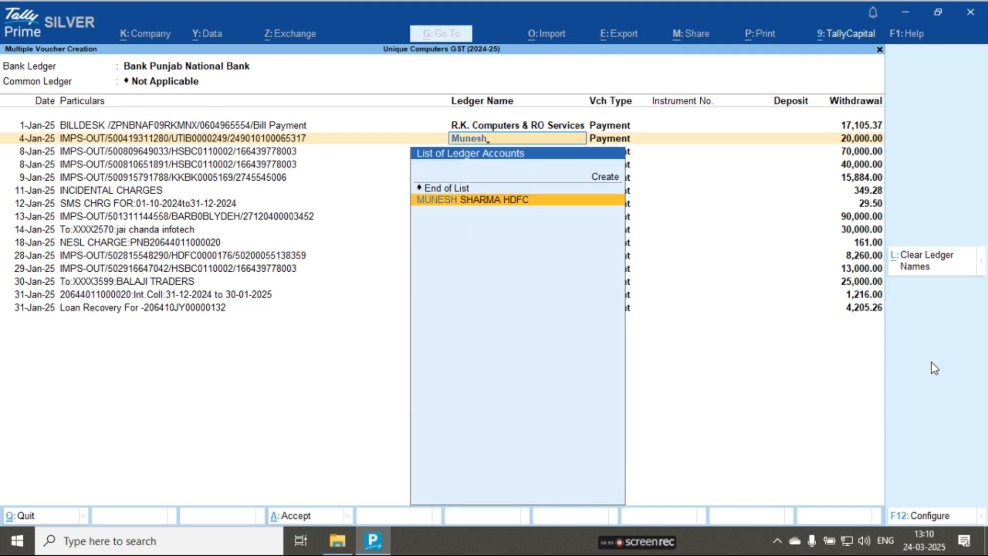
pyautogui.press('Return')
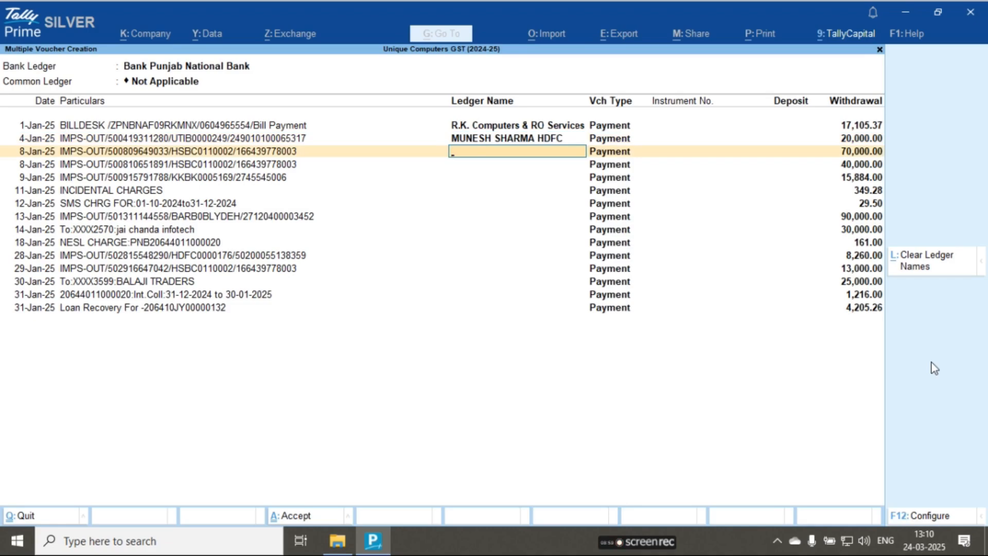
# - Assign the Elcom Trading Company Pvt. Ltd. (TallySolutions) ledger to both 8-Jan-25 withdrawals of 70,000.00 and 40,000.00
pyautogui.write('Elco')
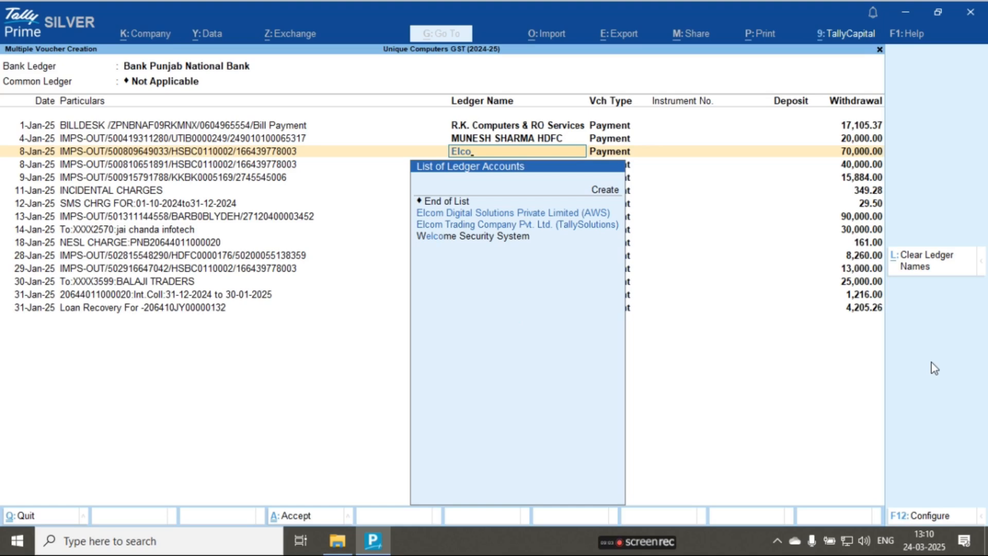
pyautogui.press('Down')
pyautogui.press('Down')
pyautogui.press('Return')
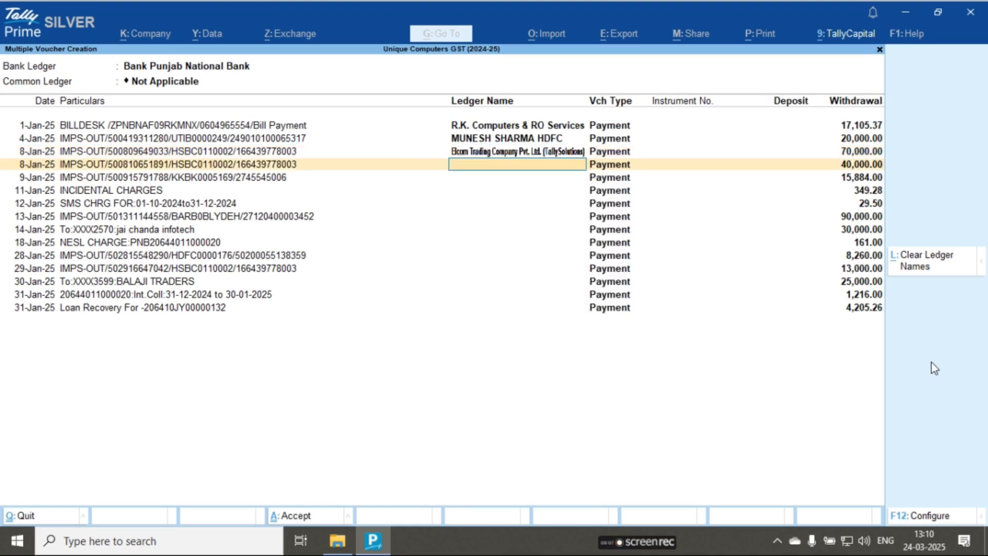
pyautogui.write('Elco')
pyautogui.press('Down')
pyautogui.press('Down')
pyautogui.press('Up')
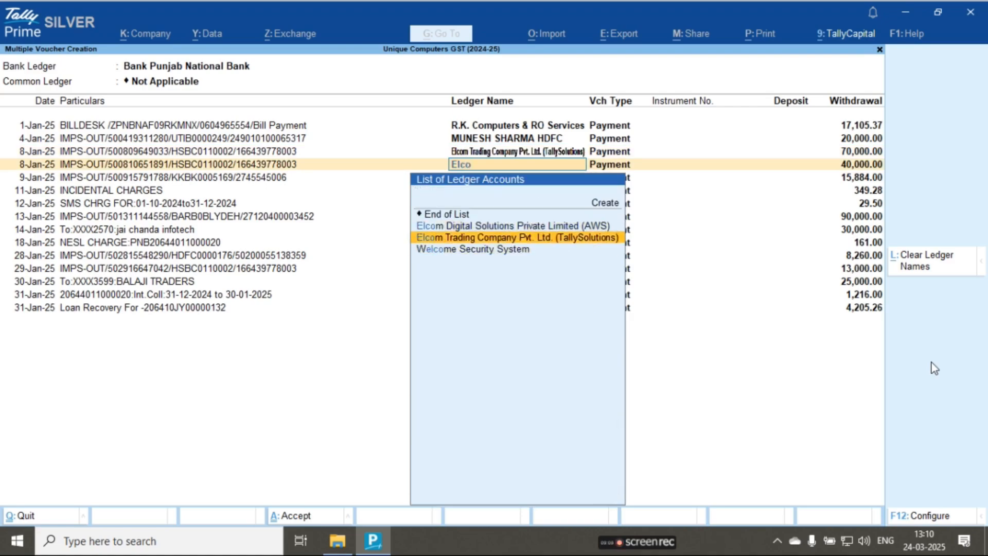
pyautogui.press('Return')
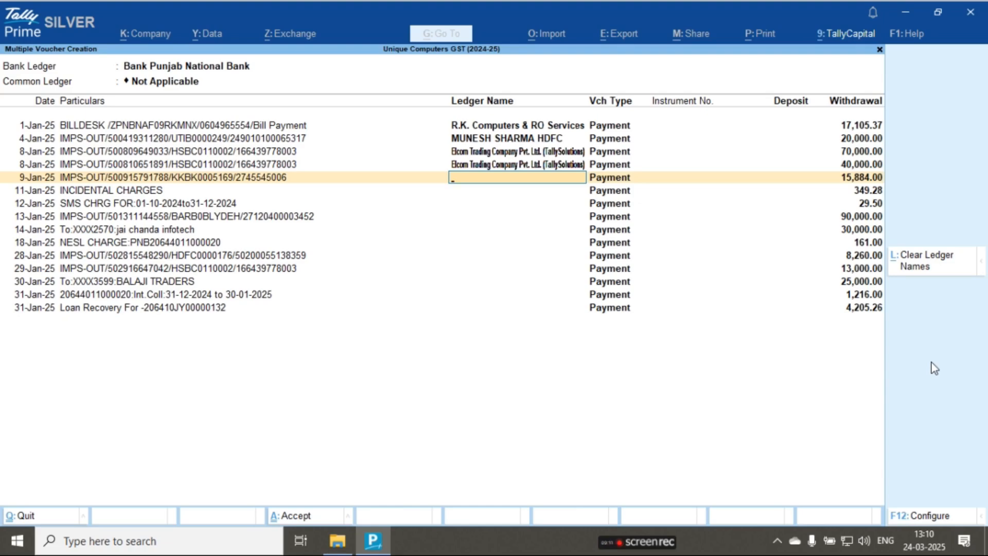
# - Set the 9-Jan-25 entry to End of List, then assign INCIDENTAL CHARGES to 11-Jan-25 and Sms Charge HDFC to 12-Jan-25
pyautogui.press('Return')
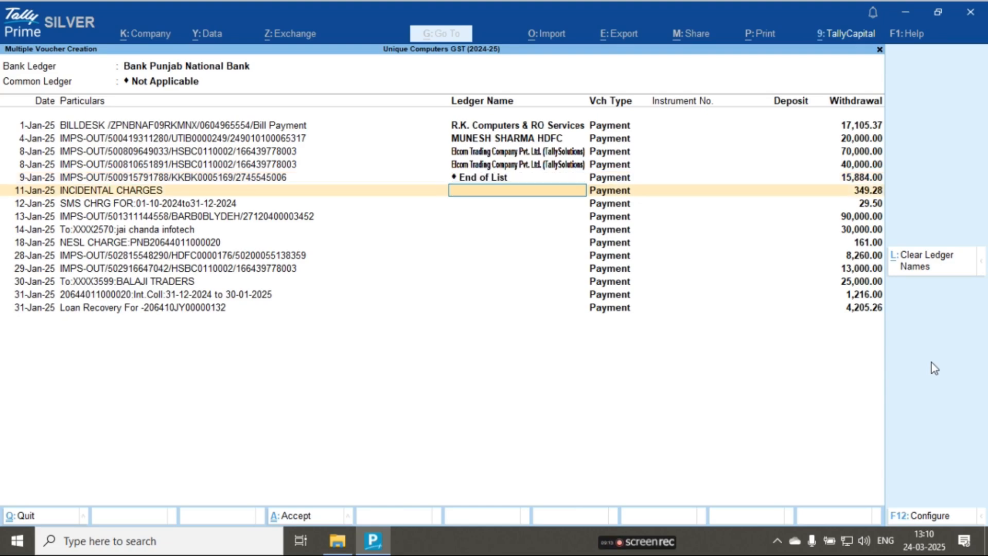
pyautogui.write('In')
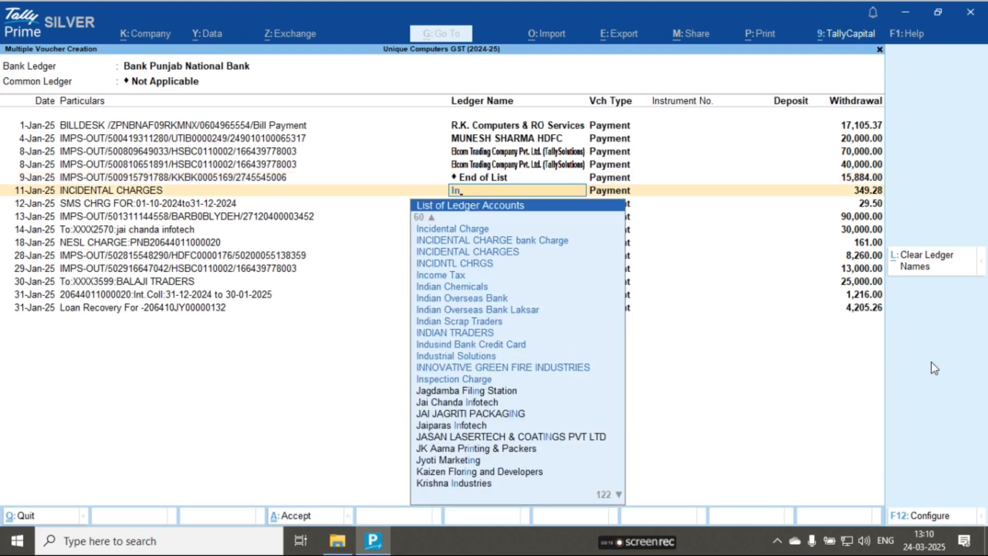
pyautogui.press('Down')
pyautogui.press('Down')
pyautogui.press('Down')
pyautogui.press('Return')
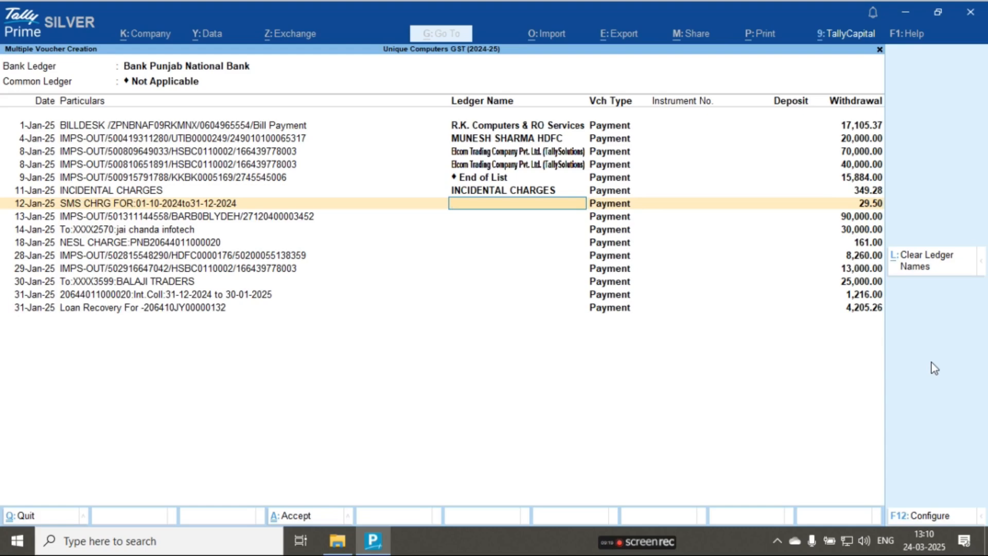
pyautogui.write('Sms')
pyautogui.press('Return')
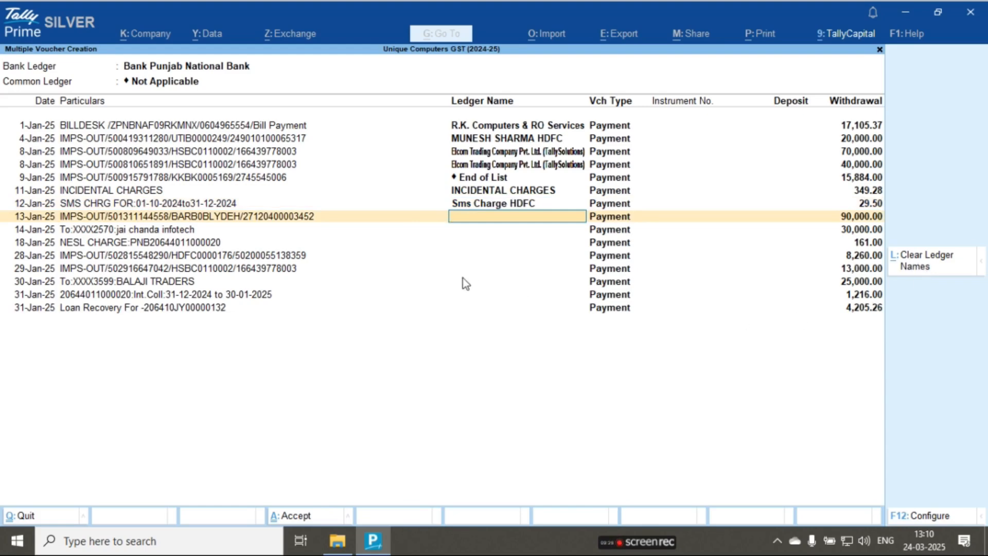
pyautogui.hotkey('alt', 'c')
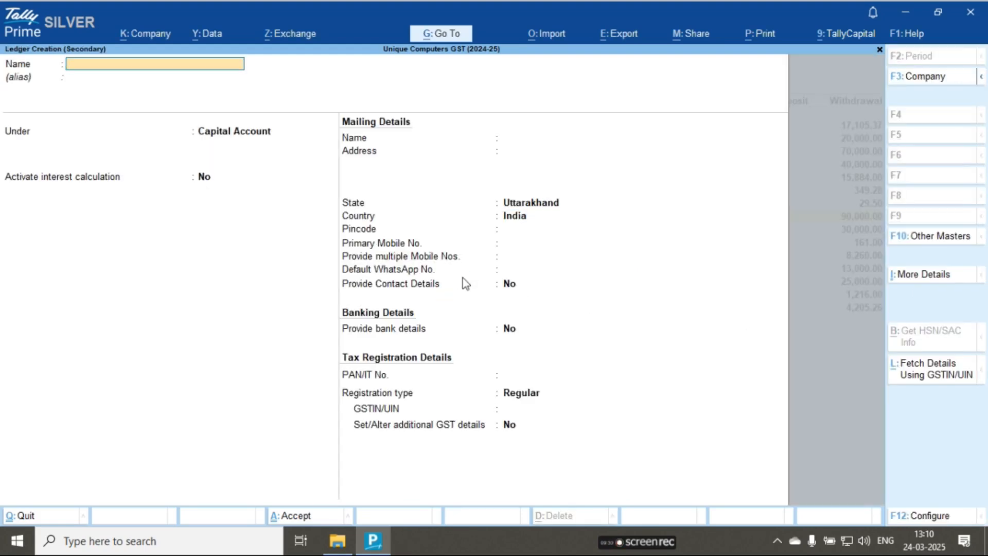
pyautogui.press('Escape')
pyautogui.press('Return')
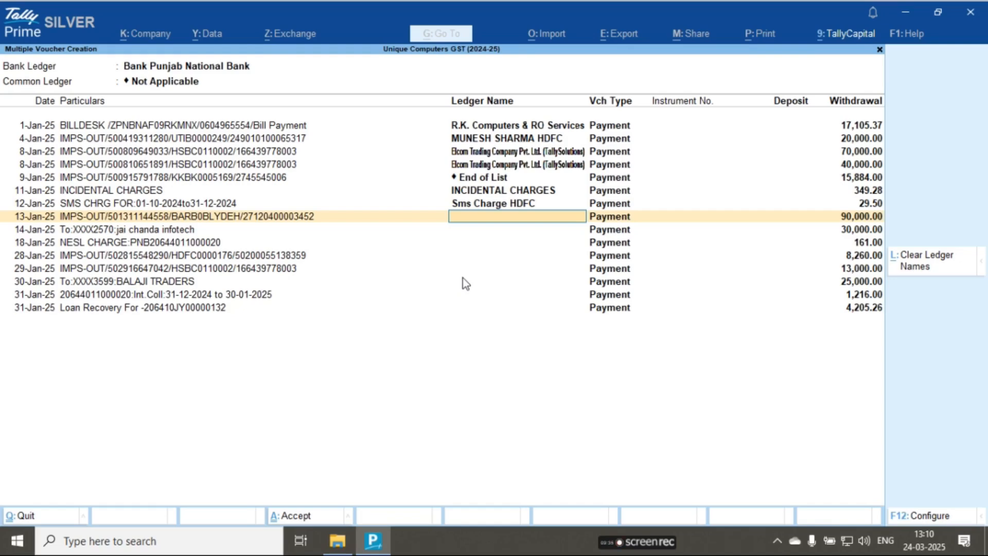
# - Create the ledger Youtube Checking Leger under Sundry Debtors and assign it to the 13-Jan-25 withdrawal of 90,000.00
pyautogui.hotkey('alt', 'c')
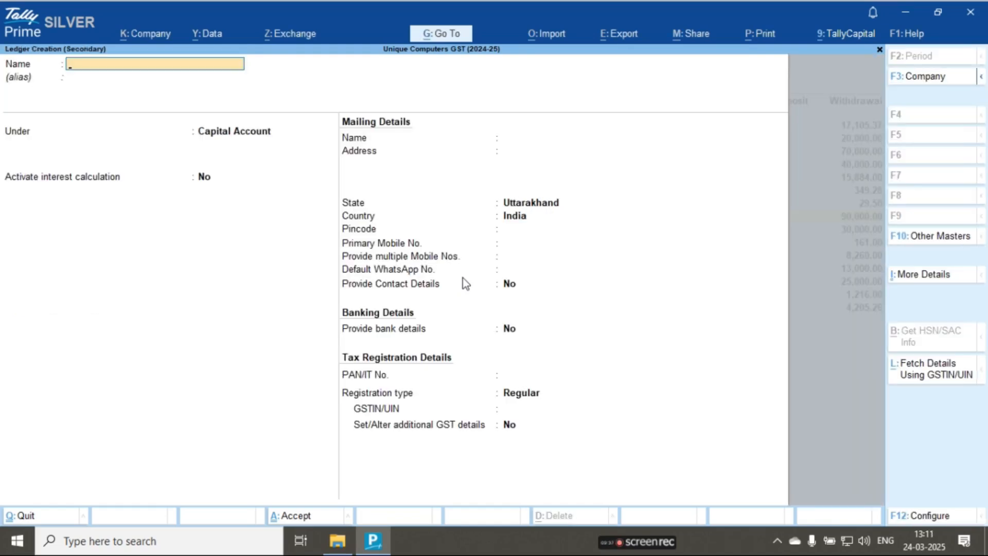
pyautogui.write('Youtube Checking Leg')
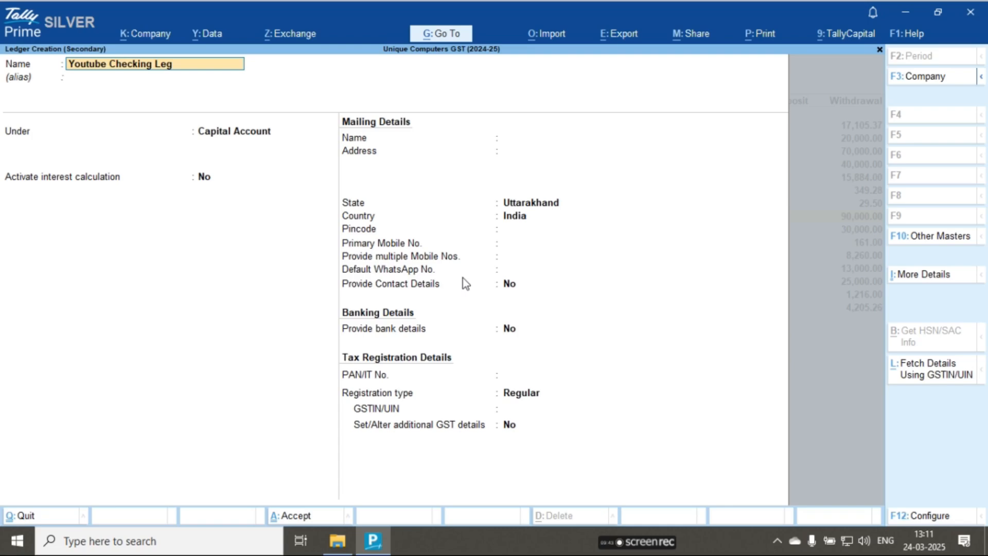
pyautogui.write('er')
pyautogui.press('Return')
pyautogui.write('Deb')
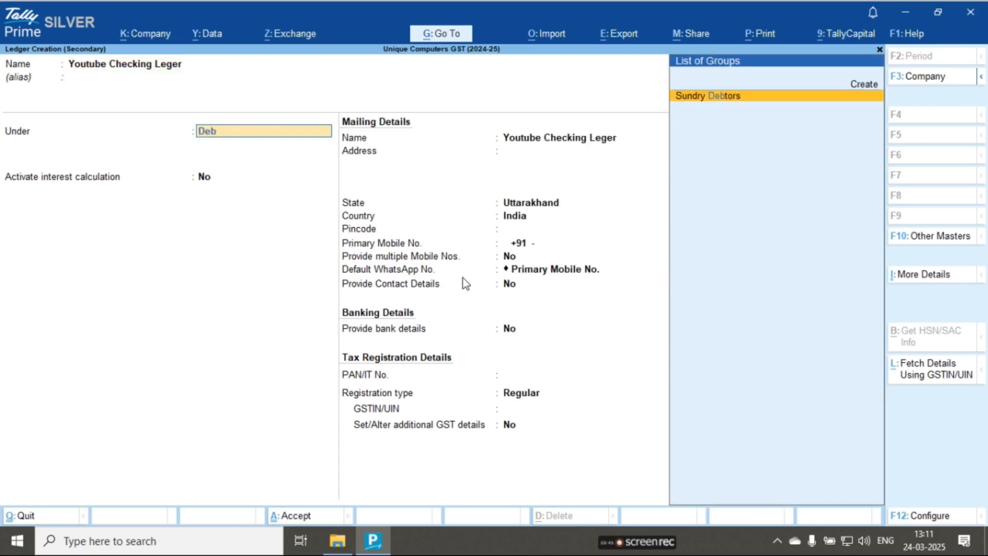
pyautogui.press('Return')
pyautogui.hotkey('ctrl', 'a')
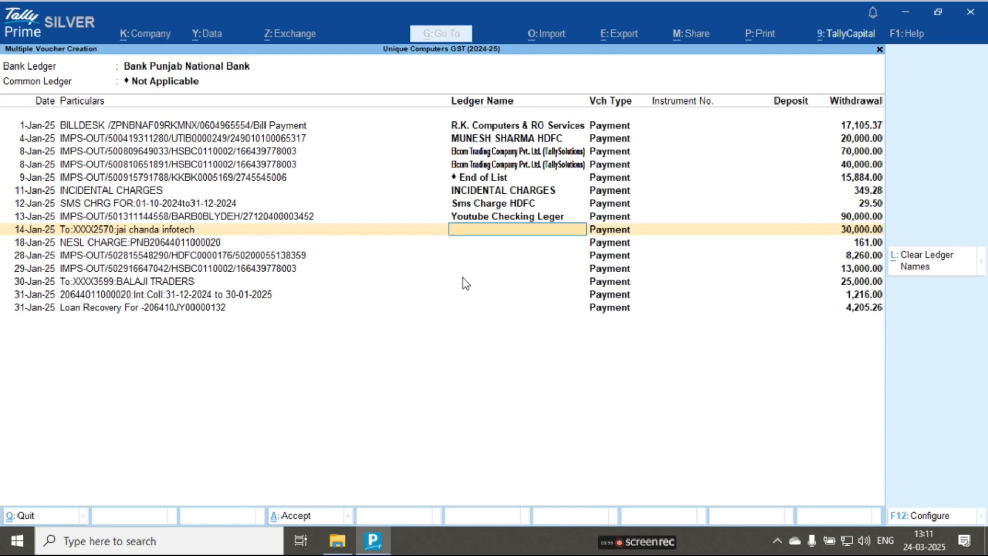
# - Create the vouchers for the assigned withdrawals, mark them as regular and reconcile them, and return to the Gateway of Tally
pyautogui.hotkey('ctrl', 'a')
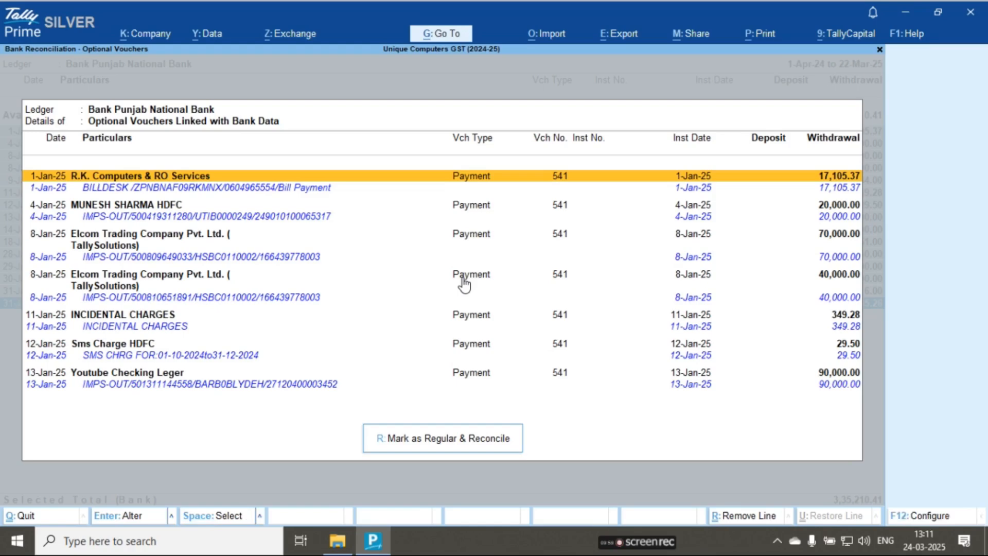
pyautogui.click(467, 446)
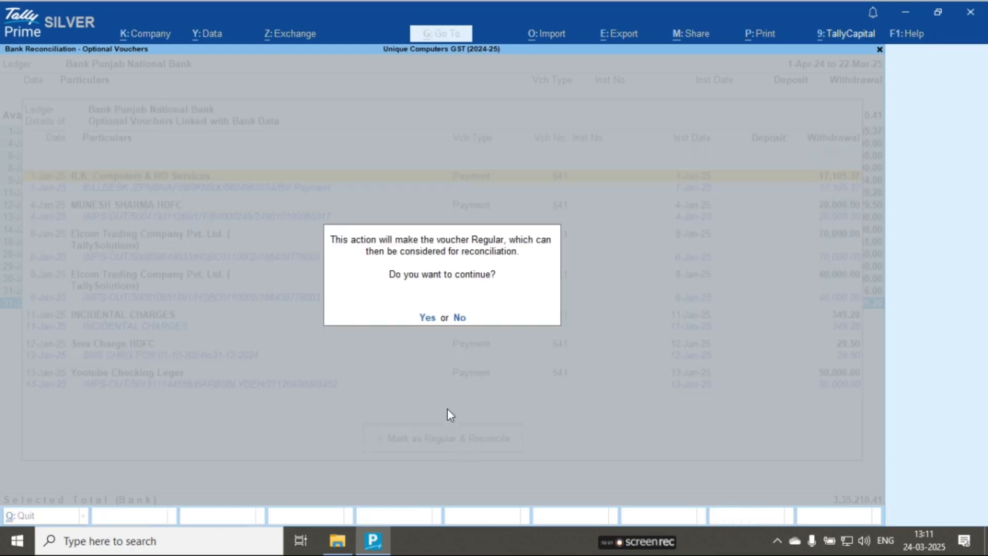
pyautogui.press('y')
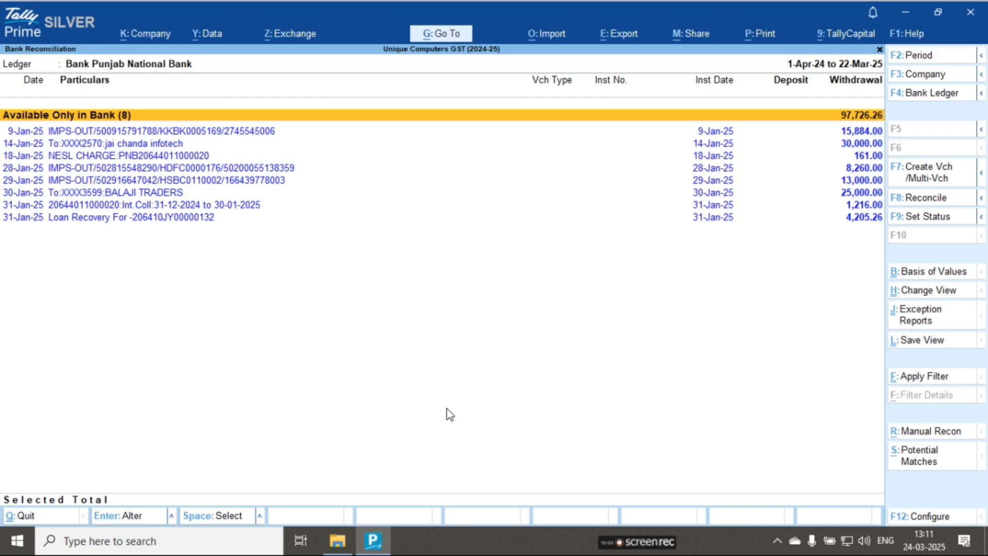
pyautogui.press('Escape')
pyautogui.press('Escape')
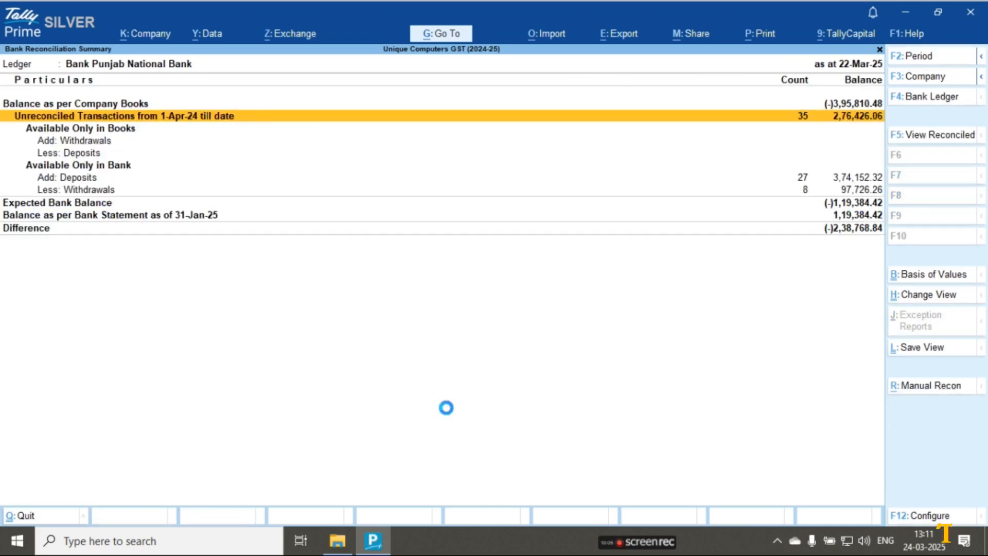
pyautogui.press('Escape')
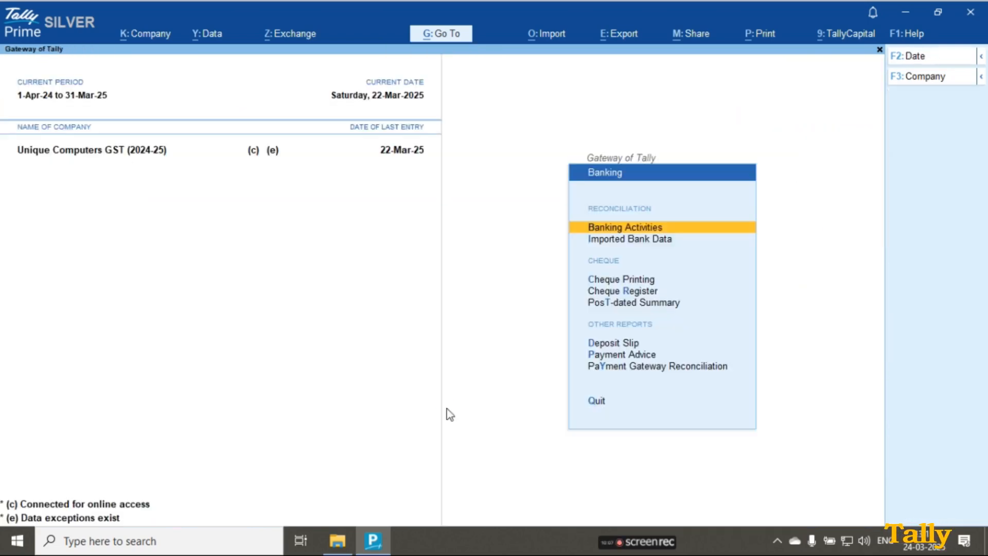
pyautogui.press('Escape')
pyautogui.press('Escape')
pyautogui.press('Escape')
pyautogui.press('Escape')
pyautogui.press('Escape')
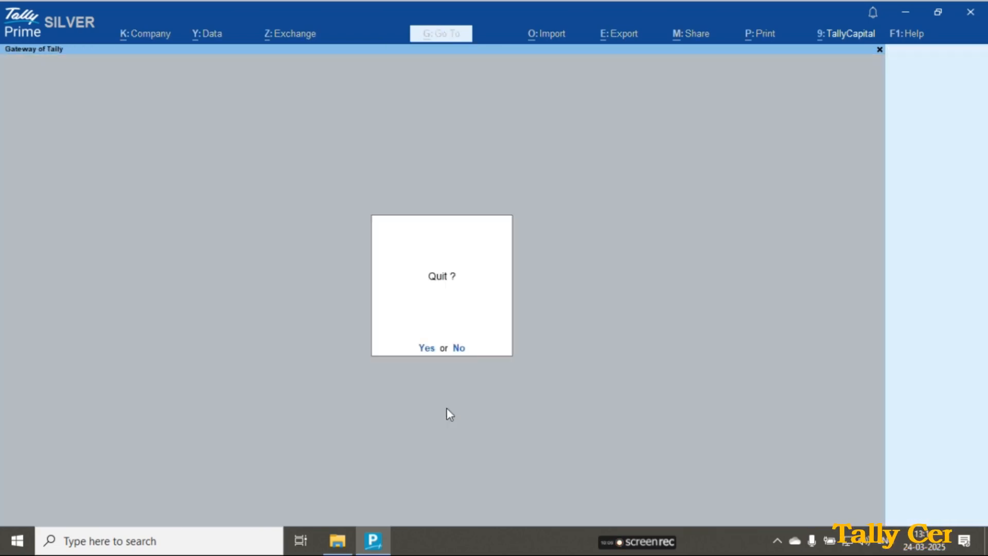
# - Review the vouchers posted in the Bank Punjab National Bank ledger and return to the Gateway of Tally
pyautogui.press('d')
pyautogui.press('a')
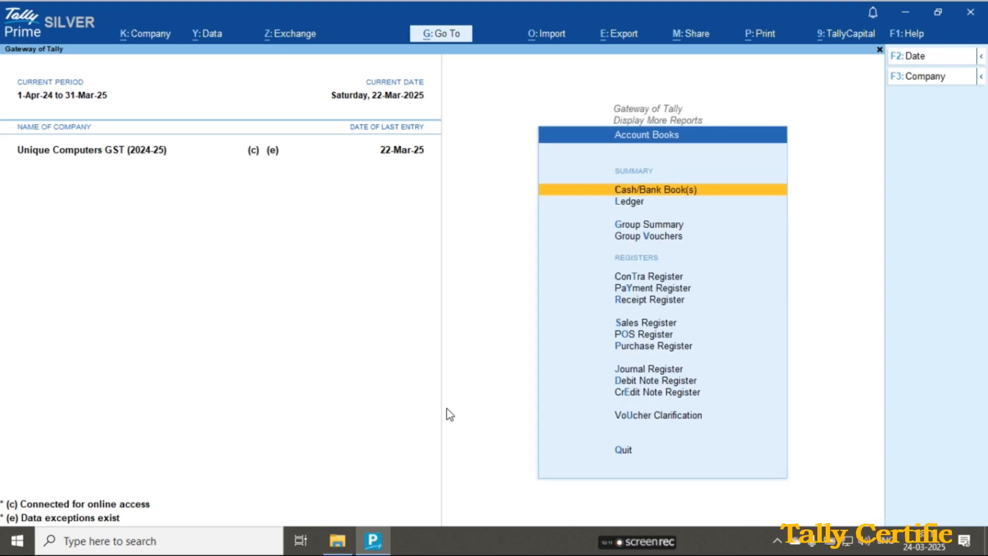
pyautogui.write('l')
pyautogui.write('Bank o')
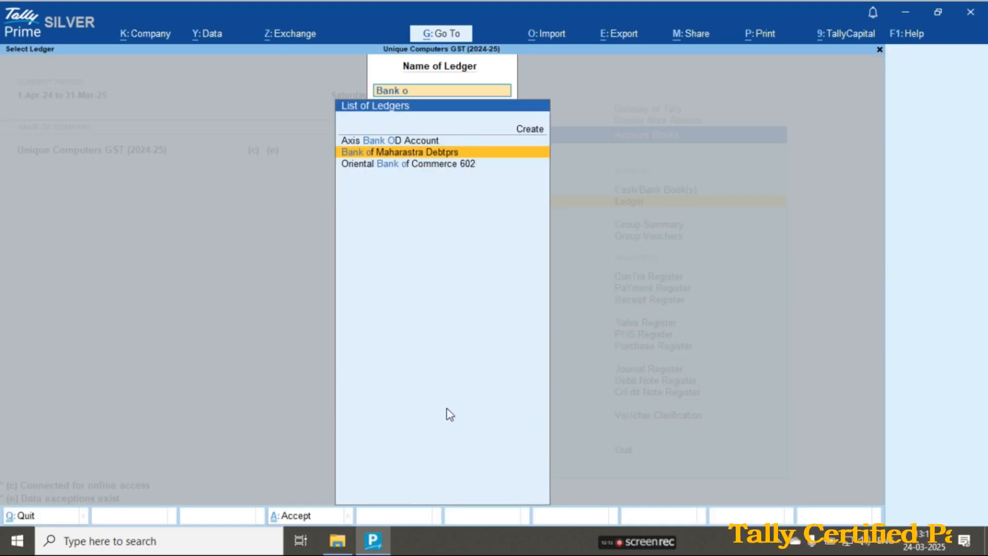
pyautogui.press('BackSpace')
pyautogui.write('Pu')
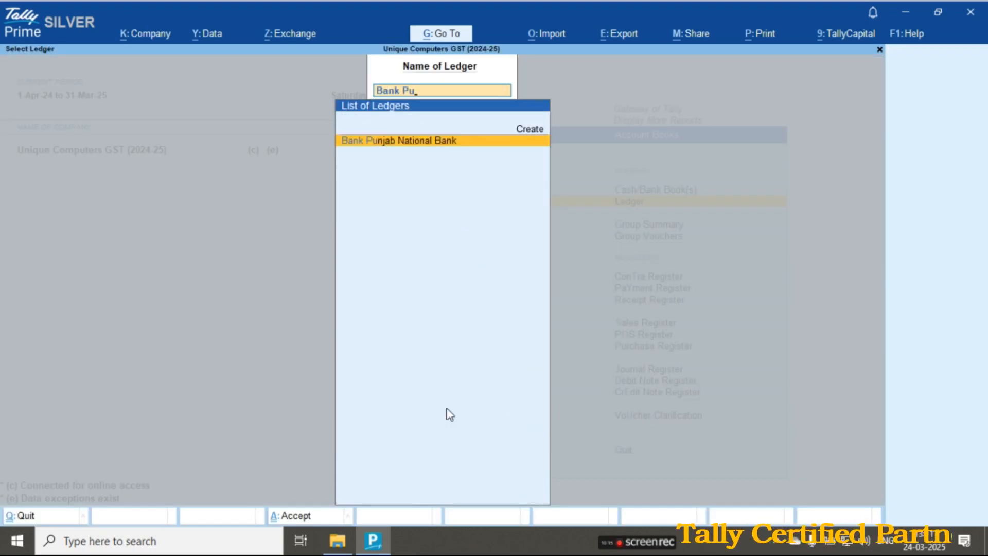
pyautogui.press('Return')
pyautogui.press('Down')
pyautogui.press('Down')
pyautogui.press('Down')
pyautogui.press('Down')
pyautogui.press('Down')
pyautogui.press('Down')
pyautogui.press('Down')
pyautogui.press('Down')
pyautogui.press('Down')
pyautogui.press('Down')
pyautogui.press('Down')
pyautogui.press('Down')
pyautogui.press('Down')
pyautogui.press('Down')
pyautogui.press('Down')
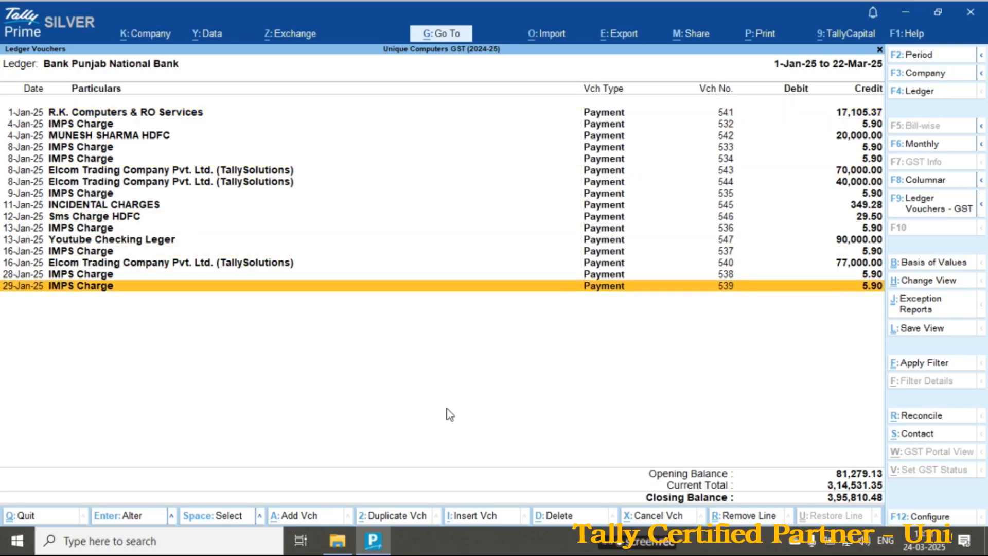
pyautogui.press('Escape')
pyautogui.press('Escape')
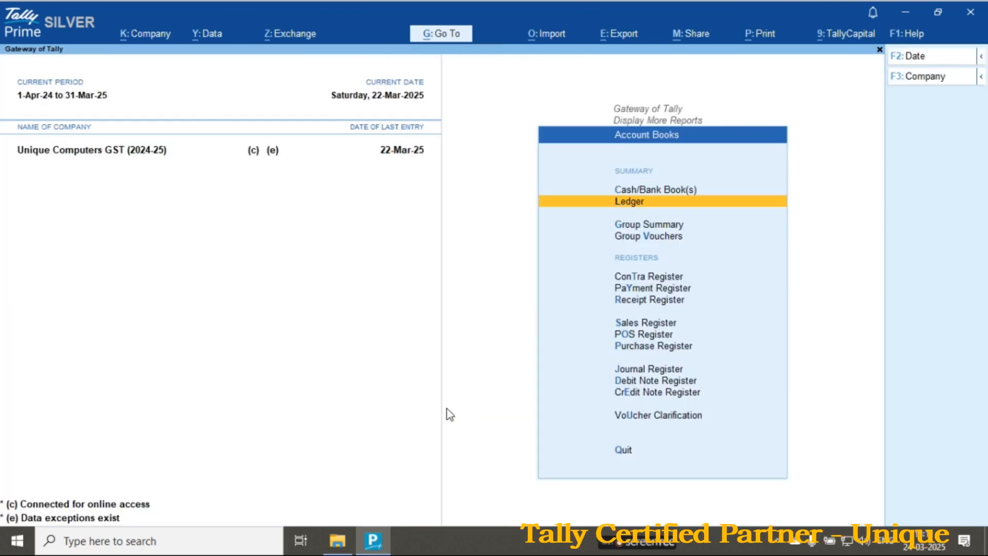
pyautogui.press('Escape')
pyautogui.press('Escape')
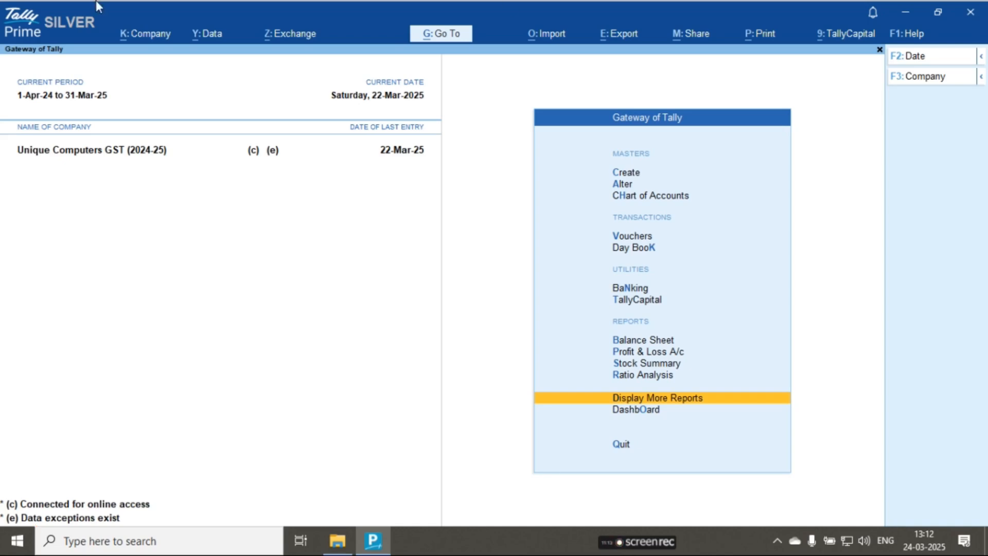
# - View the alteration details of the company Unique Computers GST (2024-25) and leave them without saving
pyautogui.click(146, 33)
pyautogui.press('Down')
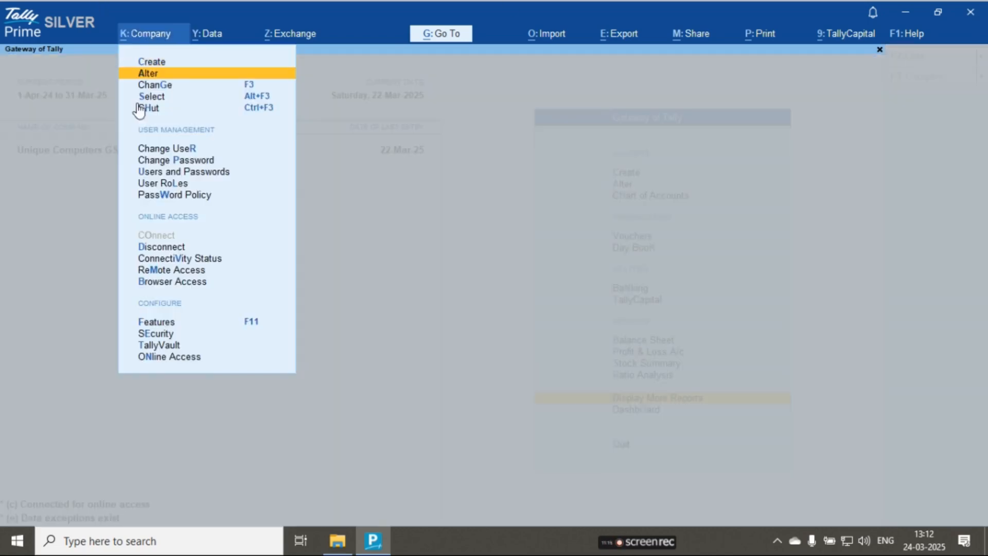
pyautogui.press('Return')
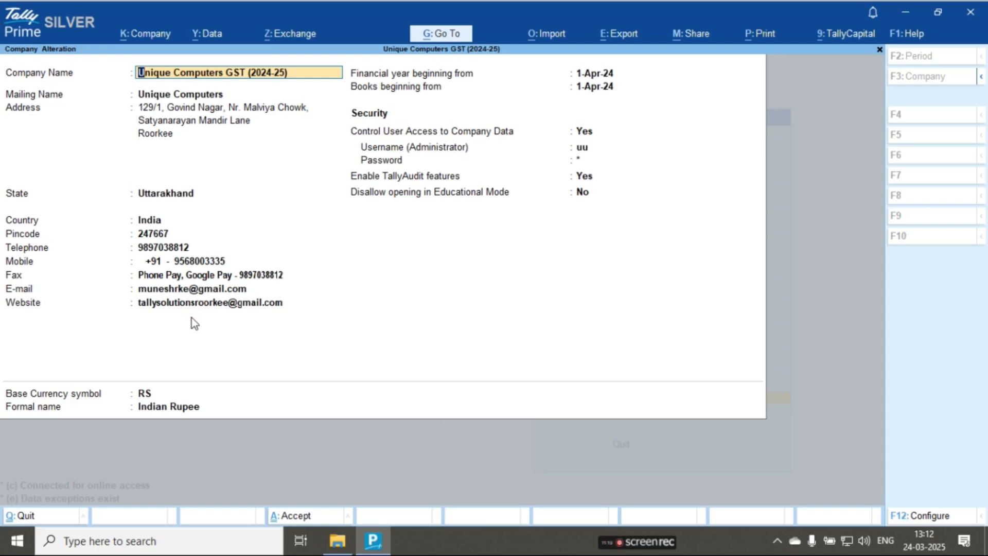
pyautogui.press('BackSpace')
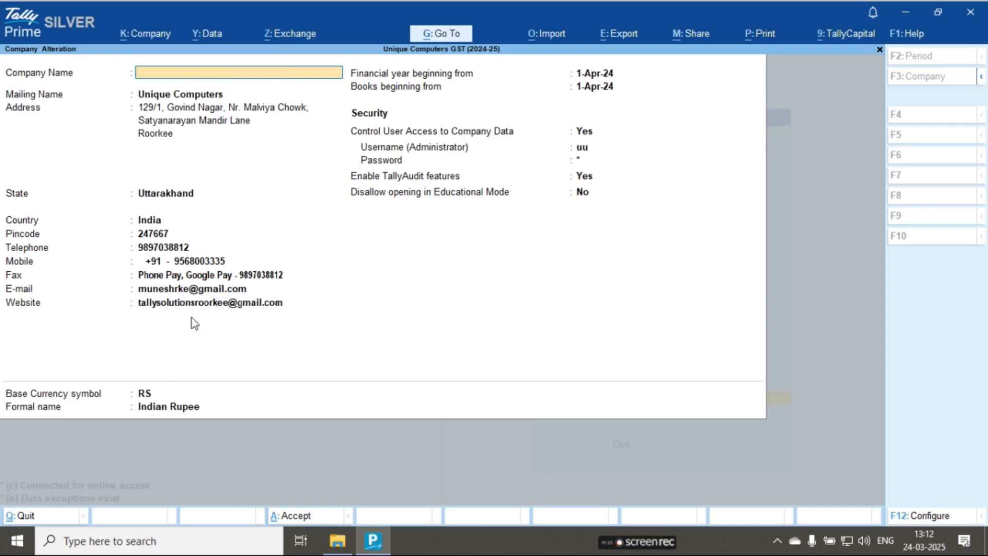
pyautogui.press('Escape')
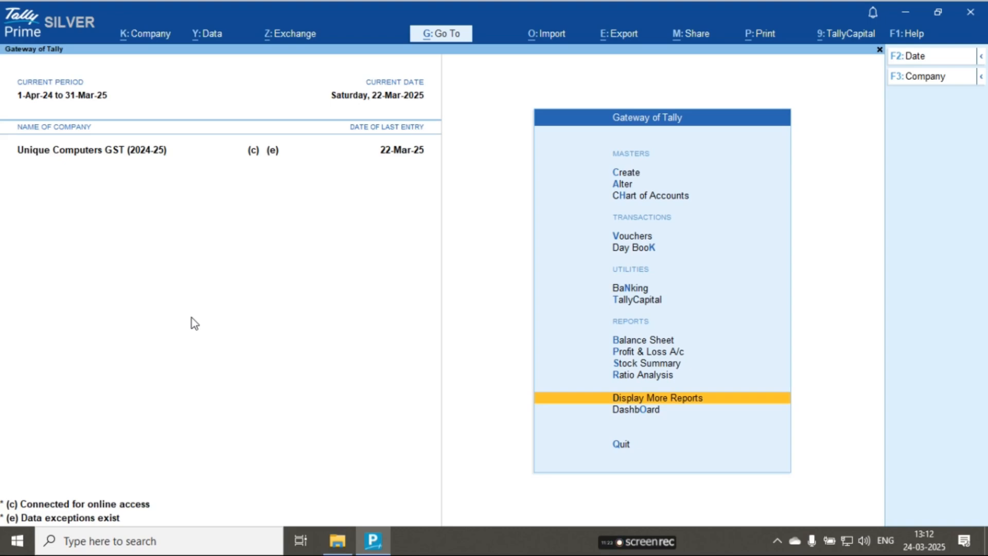